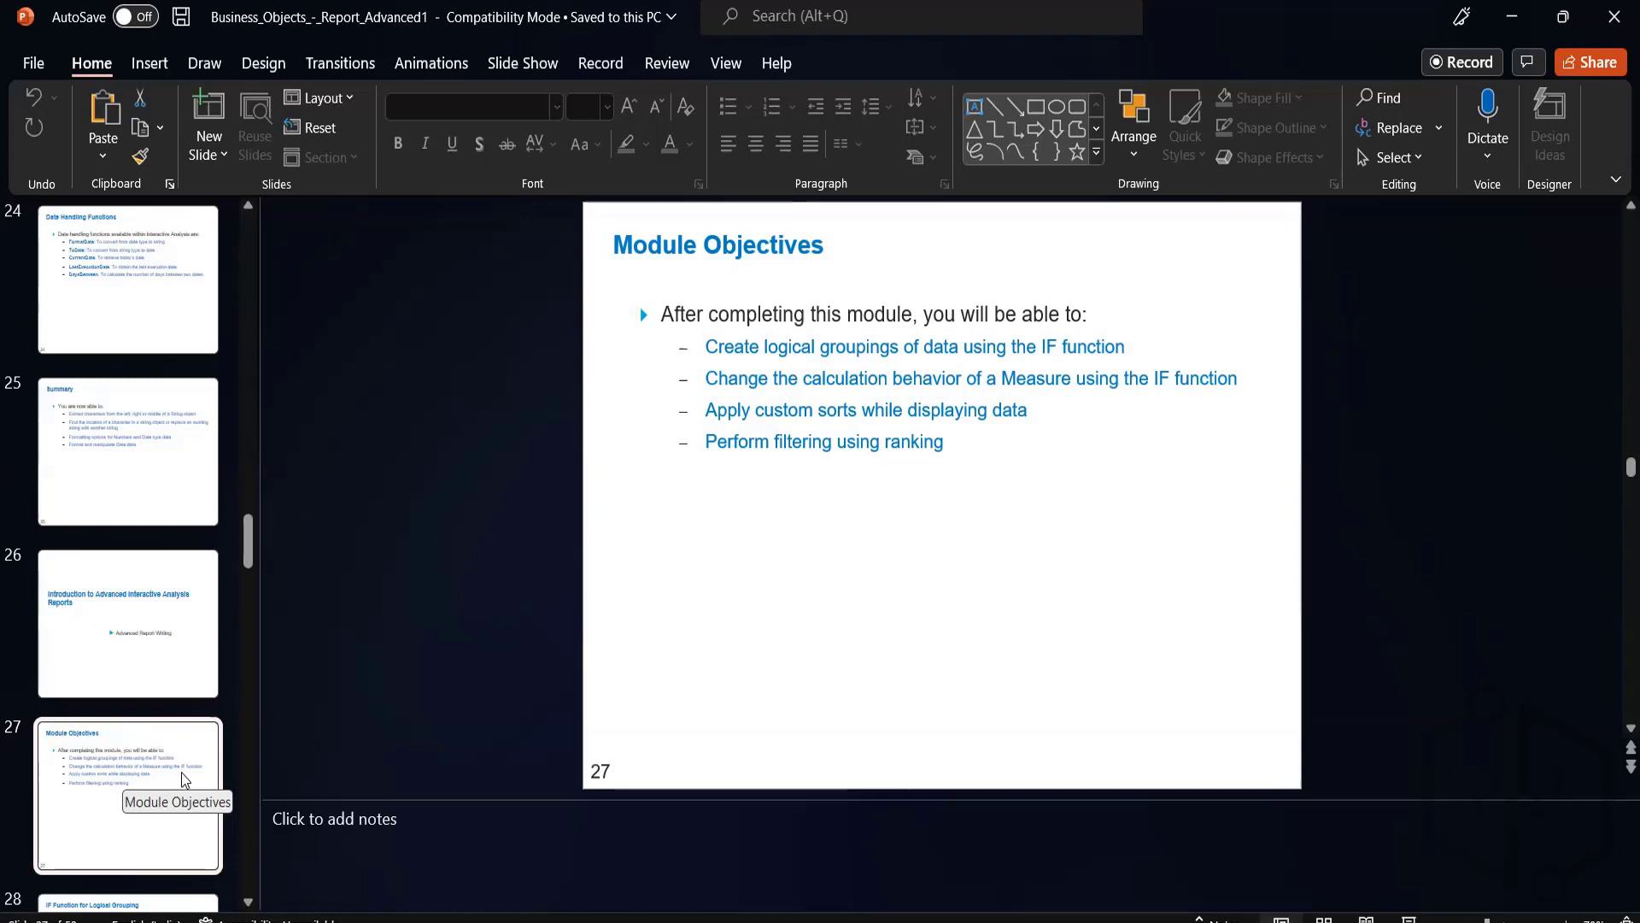
# - Switch from the Module Objectives slide to the BI launch pad in Chrome and continue the expiring user session
pyautogui.click(181, 772)
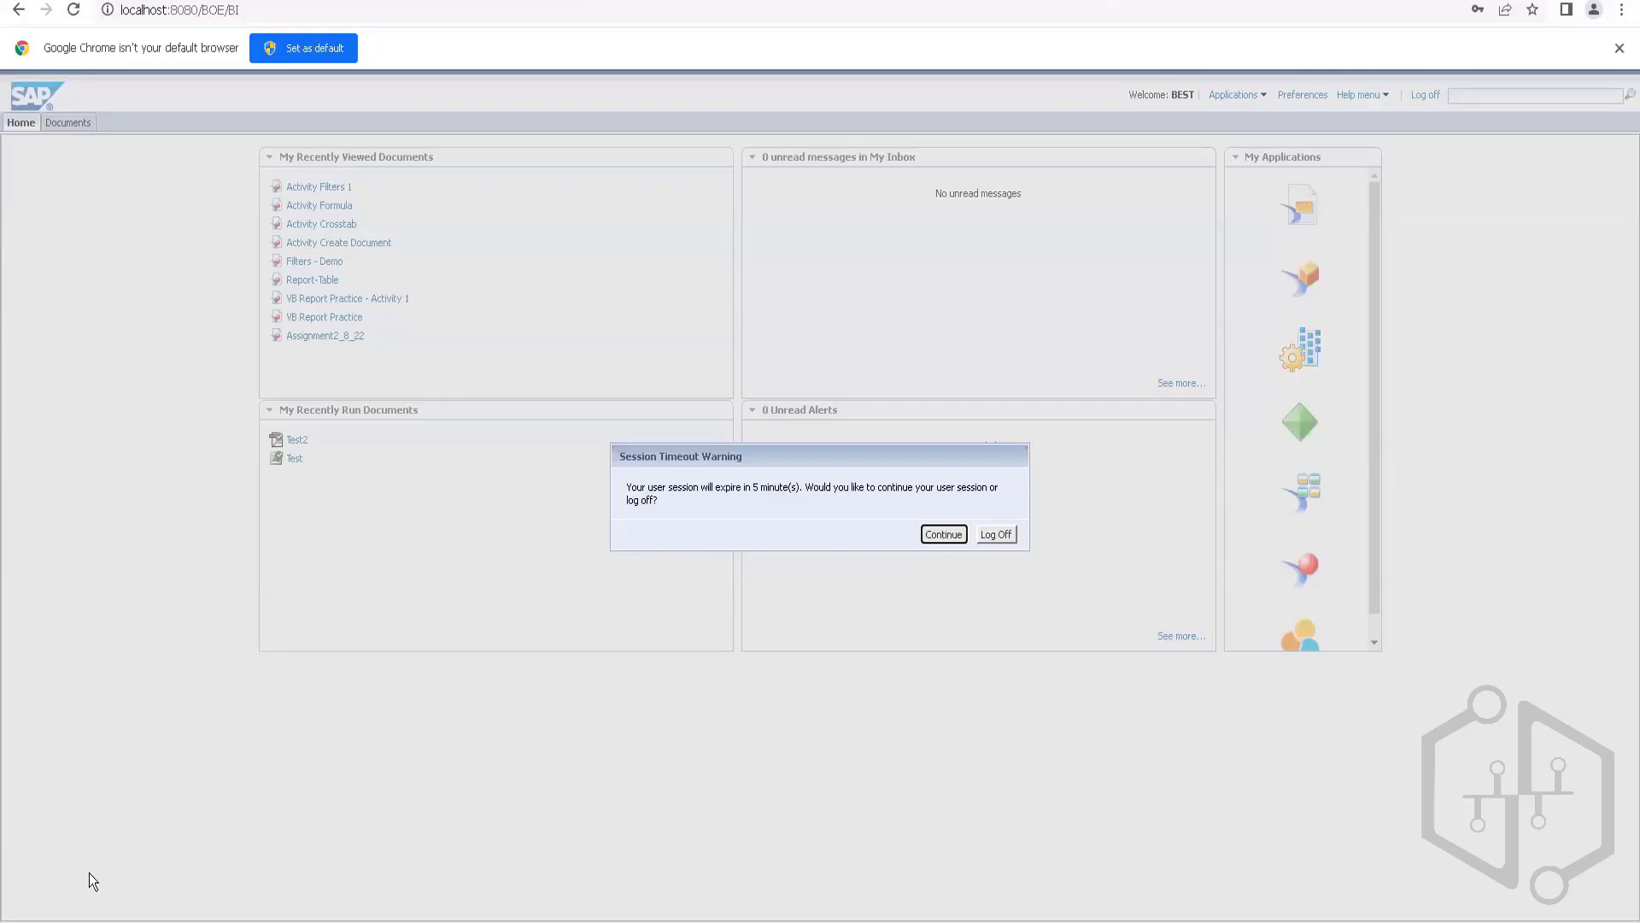
pyautogui.press('Return')
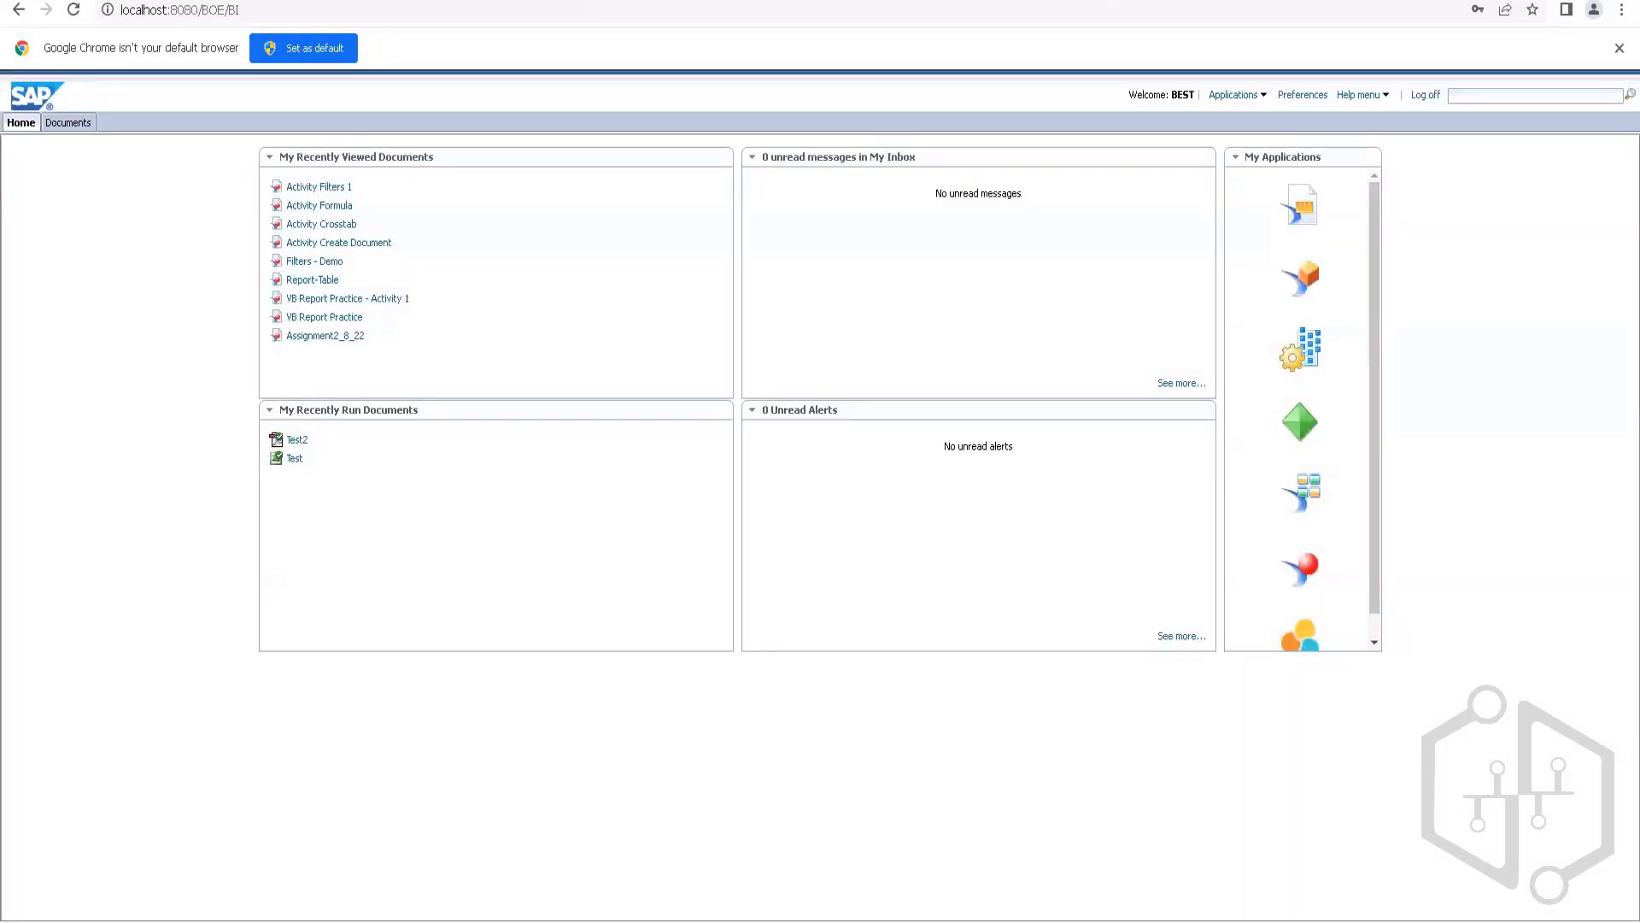
# - Browse the installed SAP Business Intelligence programs to view the SAP BusinessObjects BI platform 4 Client Tools
pyautogui.click(21, 918)
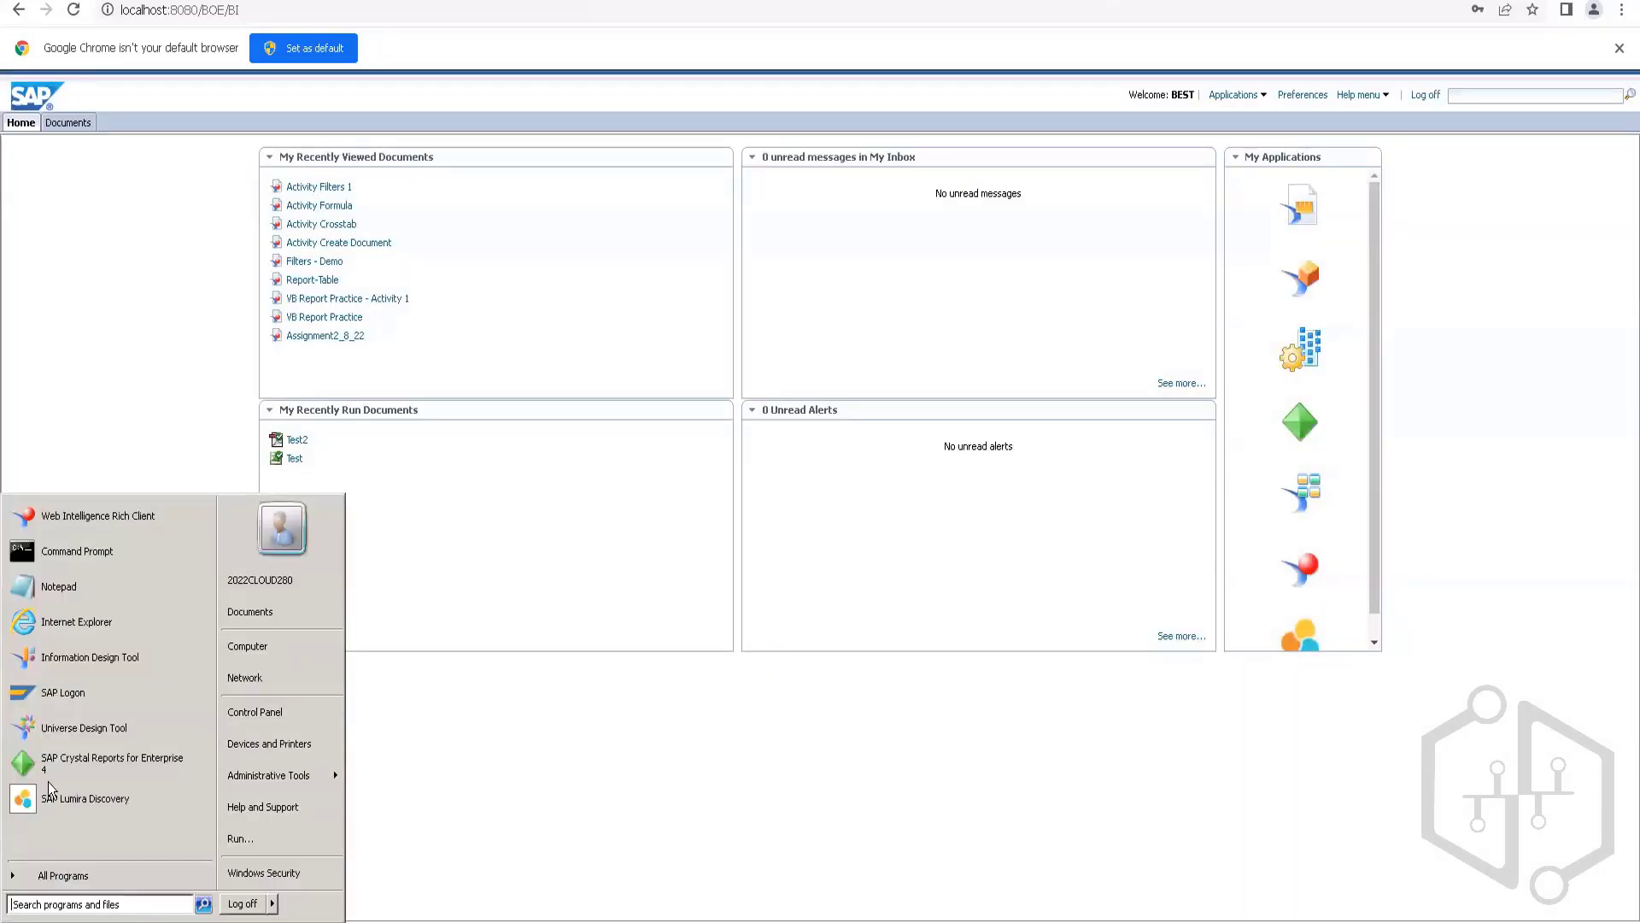
pyautogui.click(34, 875)
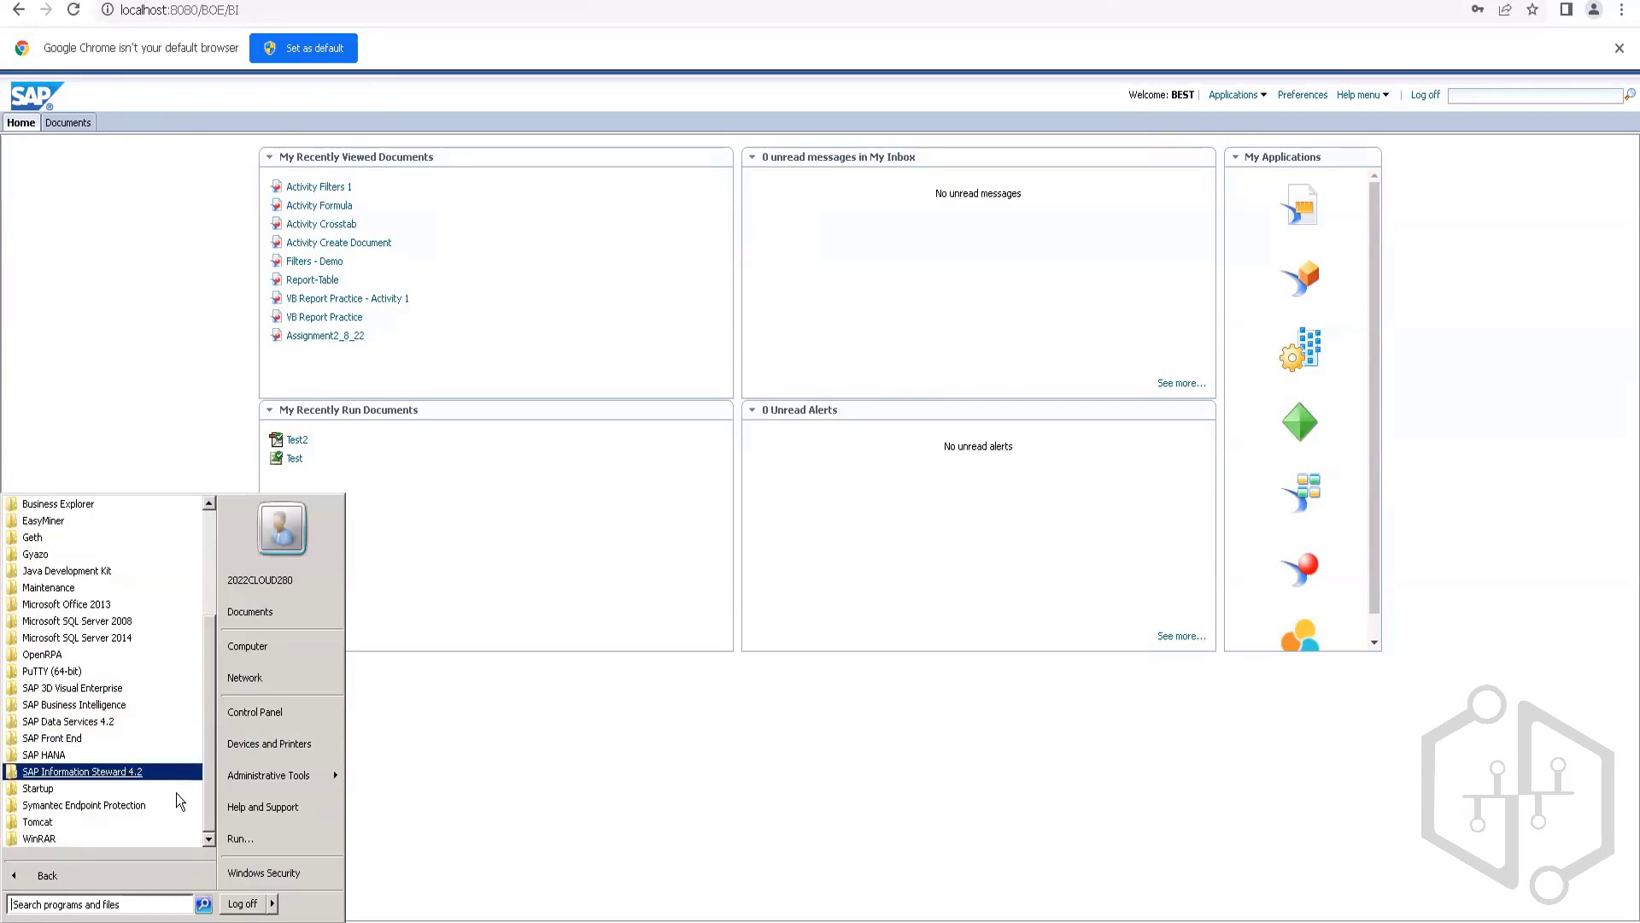
pyautogui.click(85, 705)
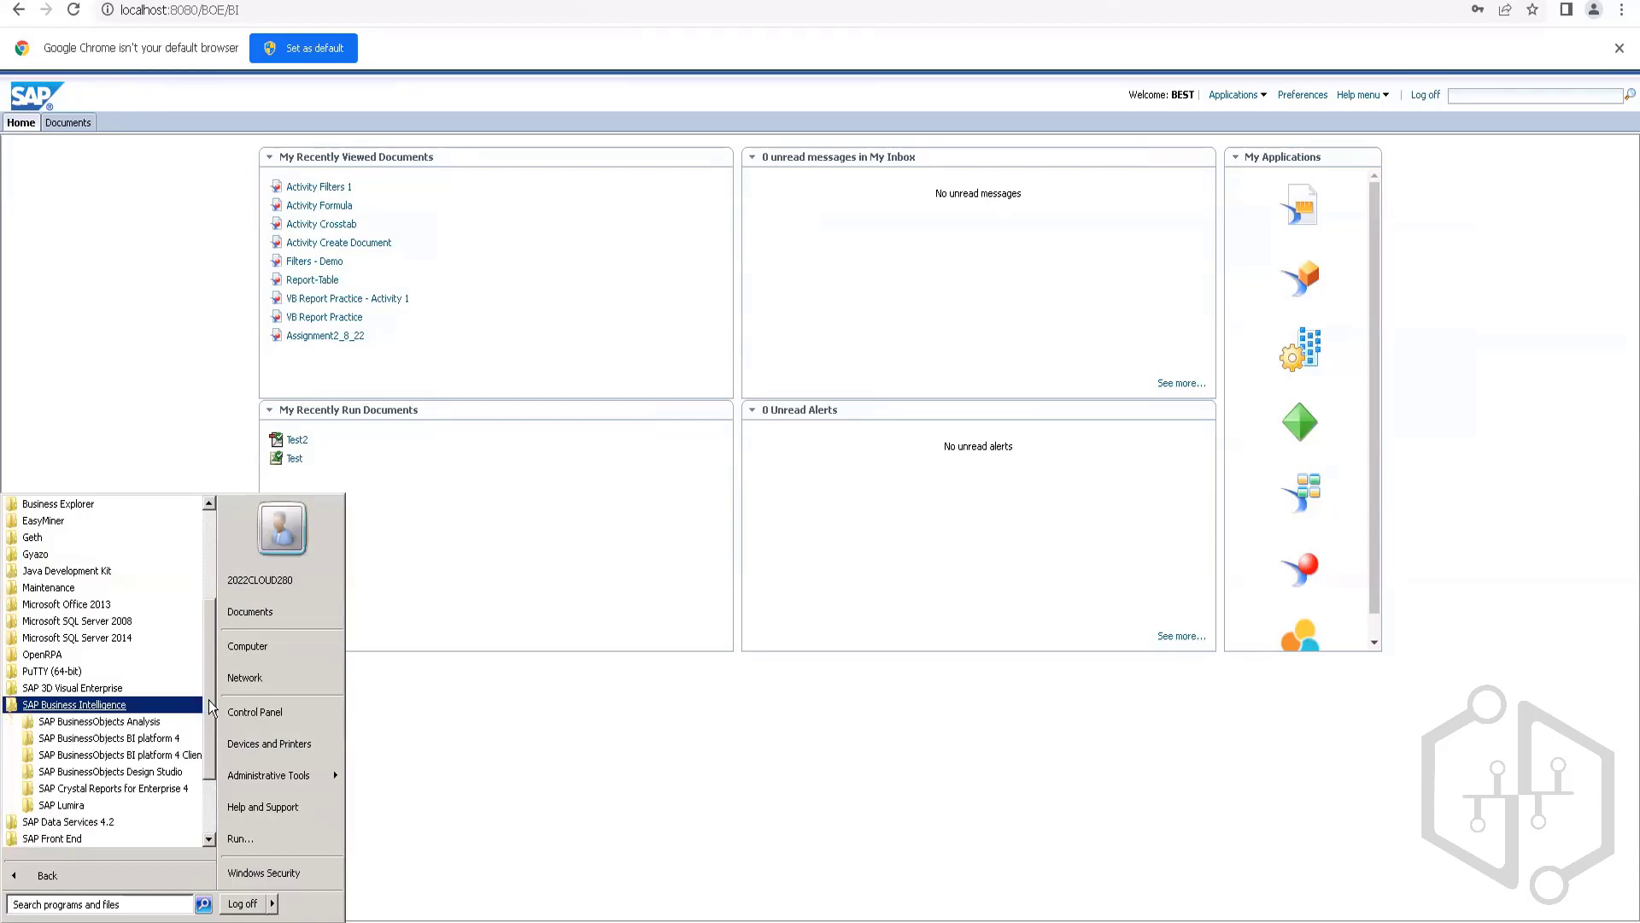
pyautogui.moveTo(208, 700); pyautogui.dragTo(209, 767)
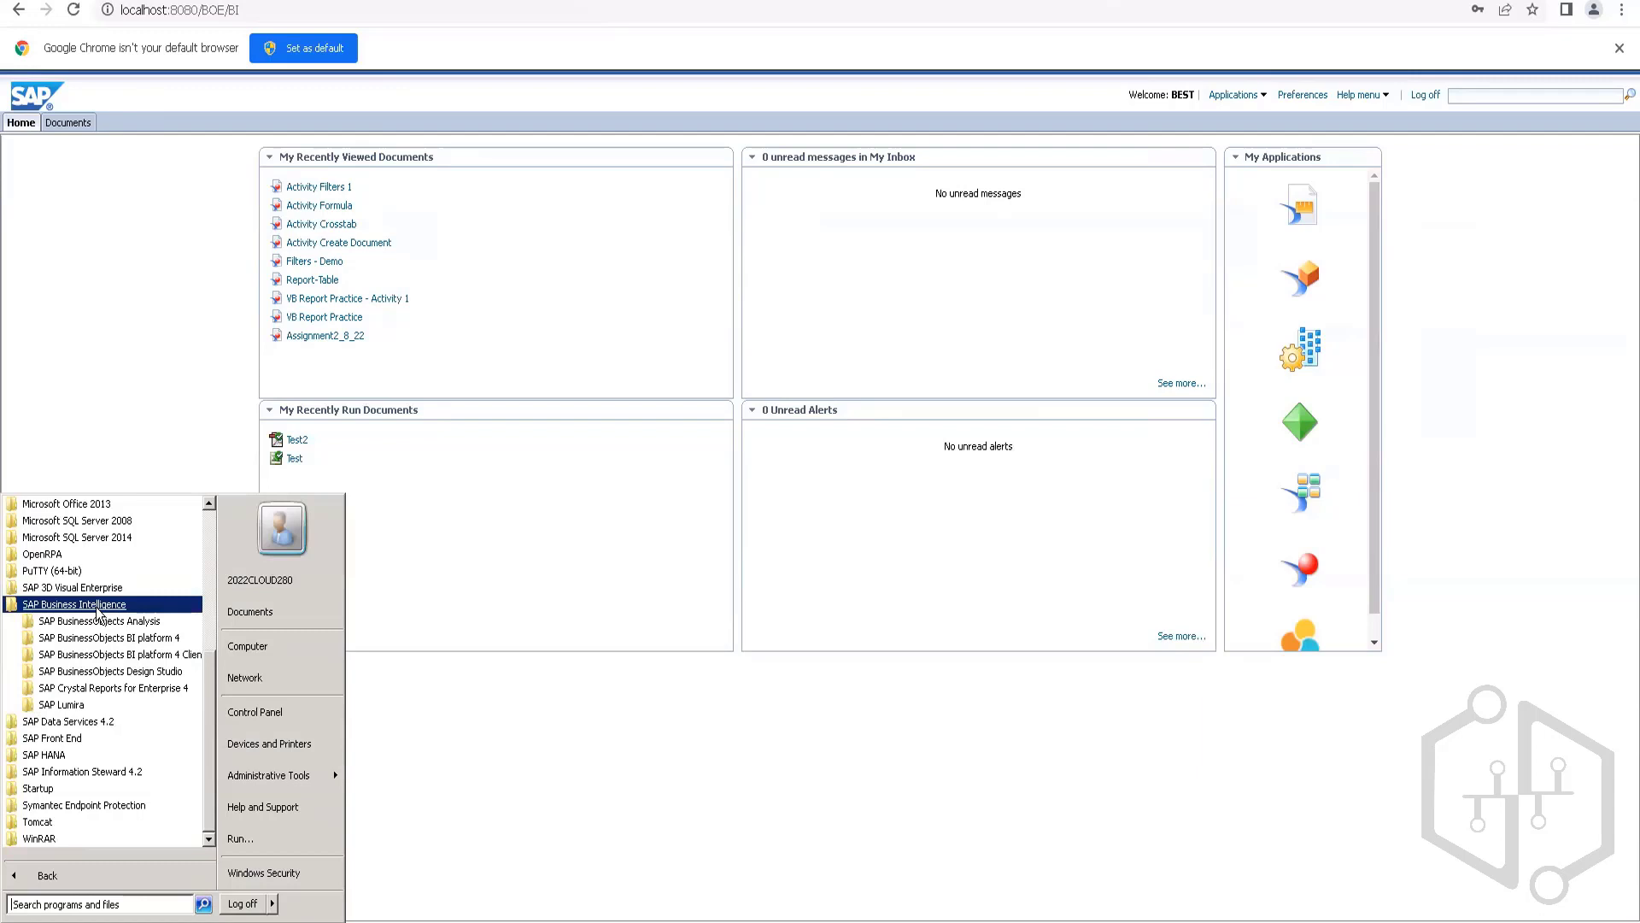
pyautogui.click(130, 656)
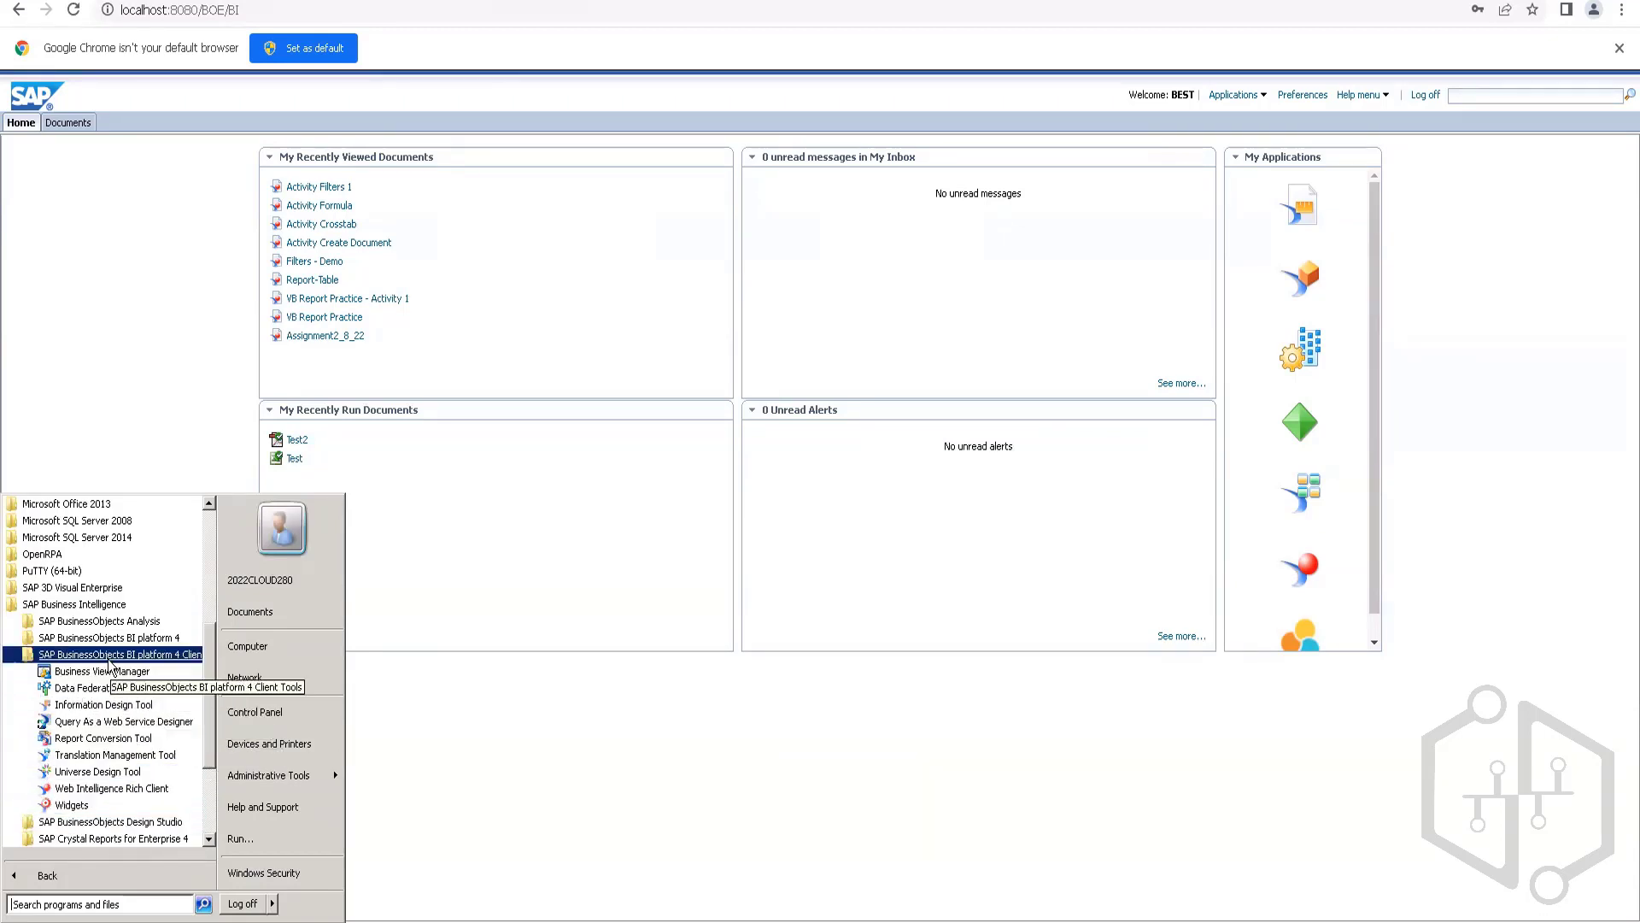
pyautogui.click(435, 735)
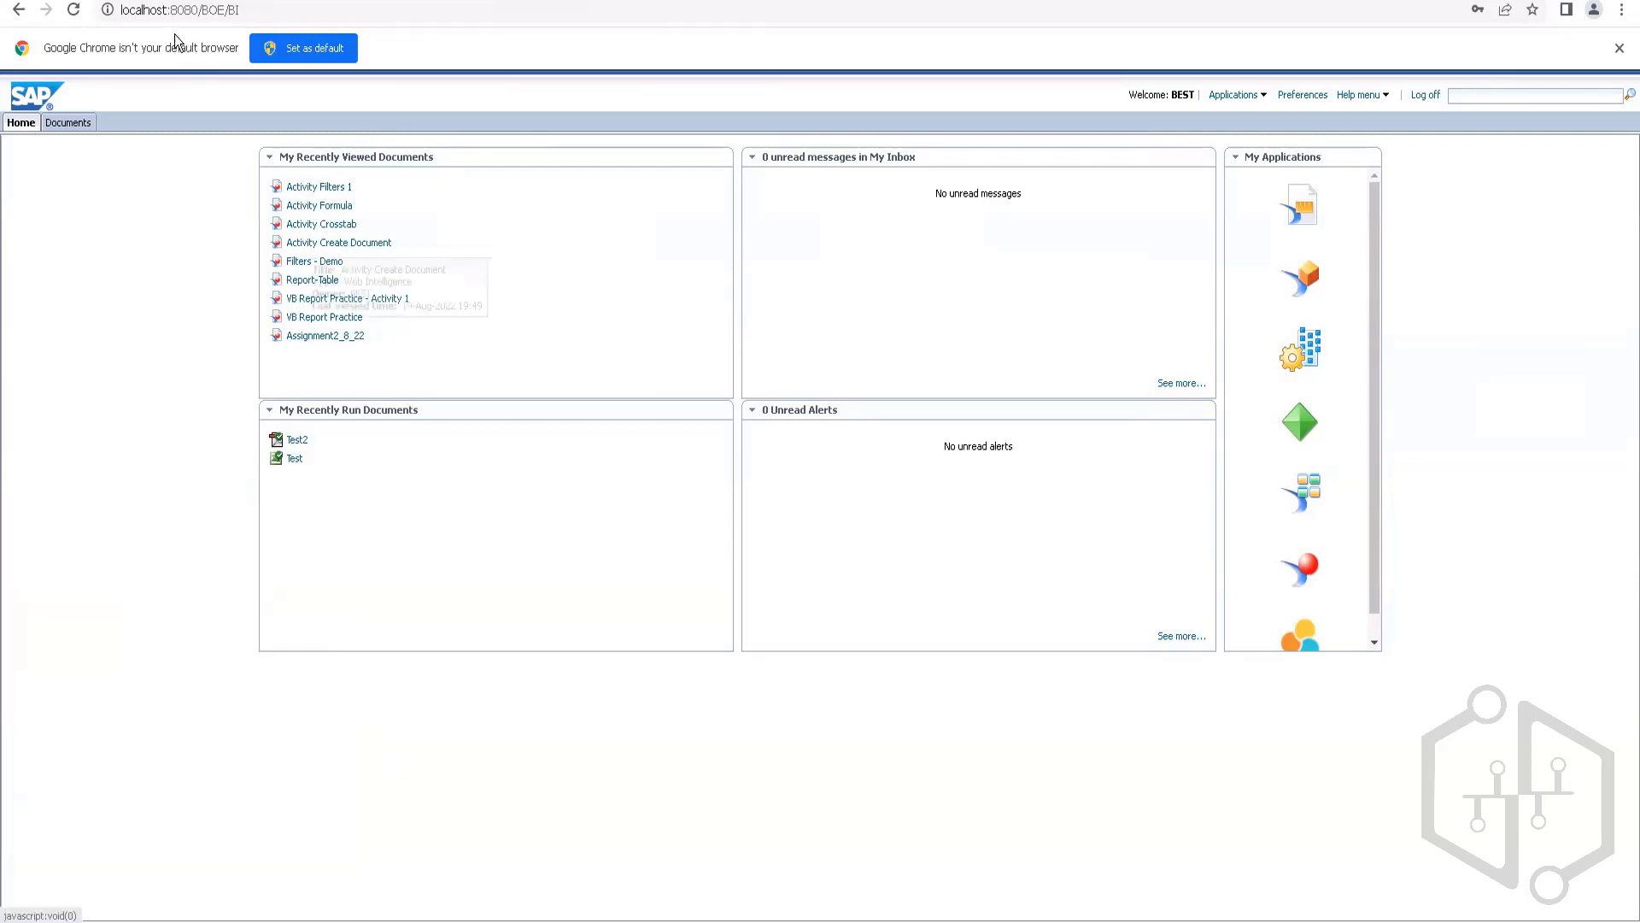
# - Examine the BI launch pad's web address and look through its My Applications list
pyautogui.click(263, 10)
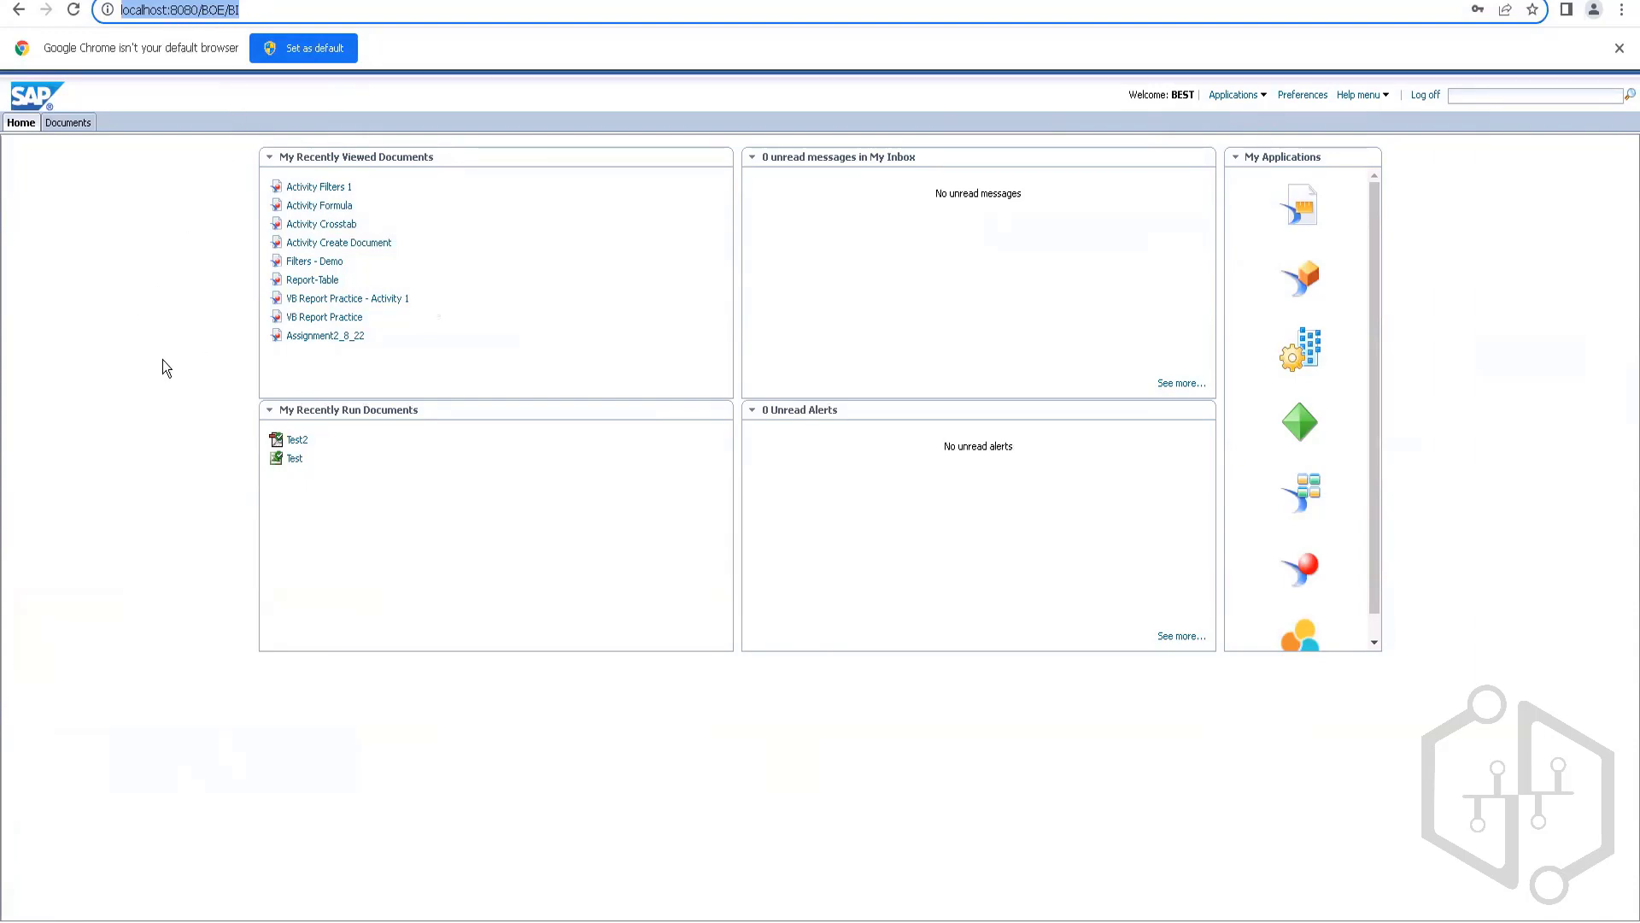
pyautogui.click(268, 7)
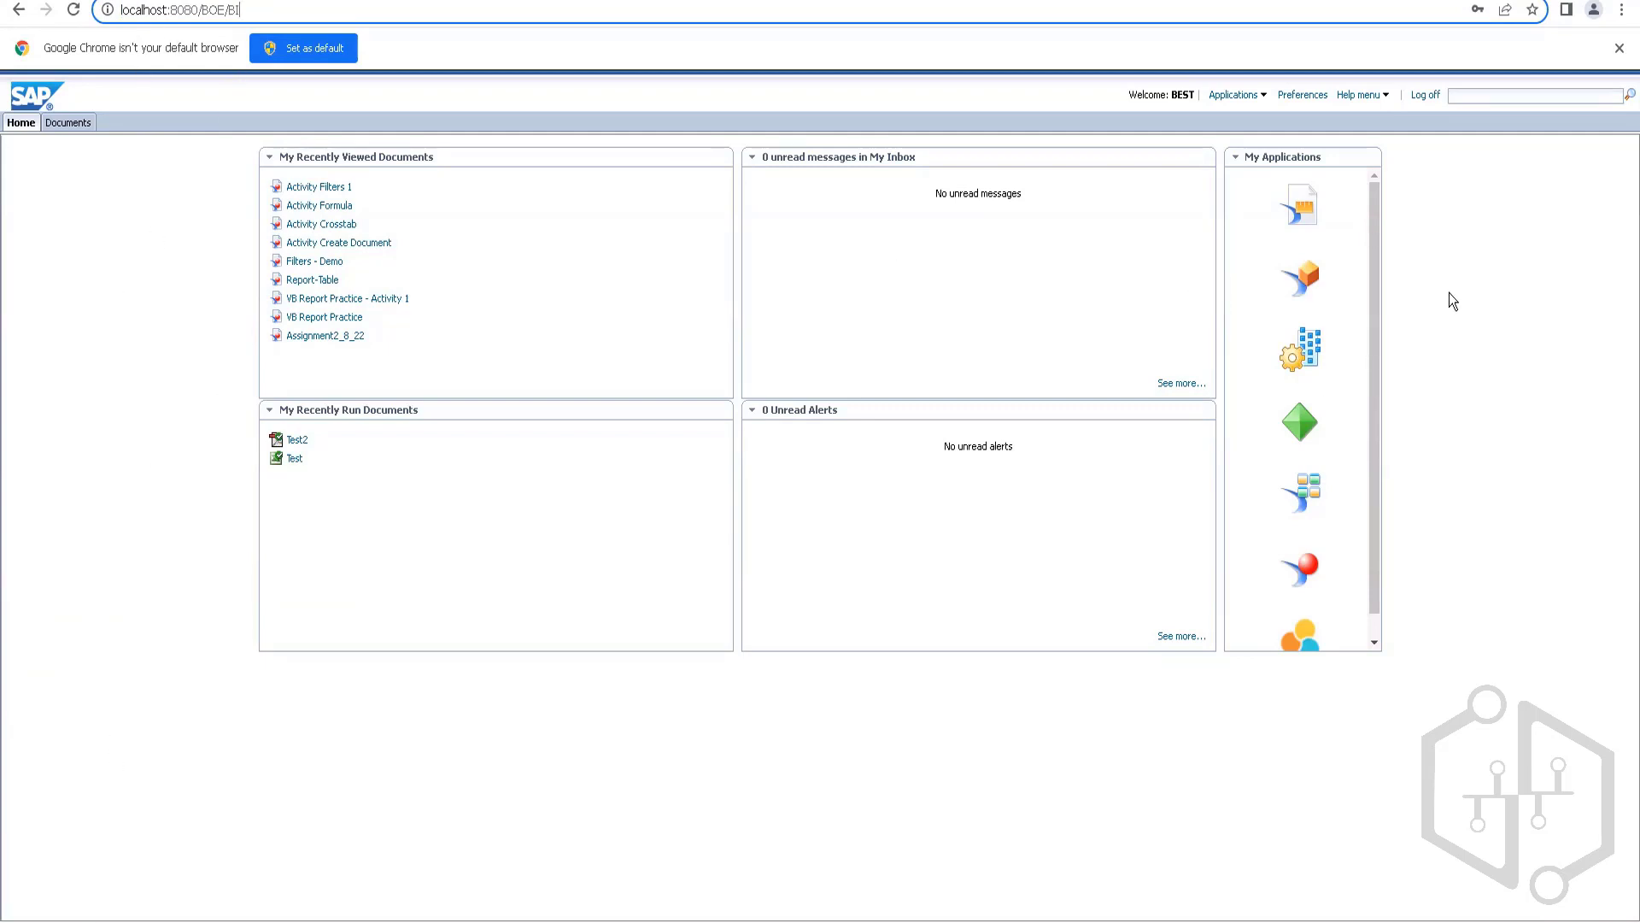
pyautogui.scroll(-1, 1369, 321)
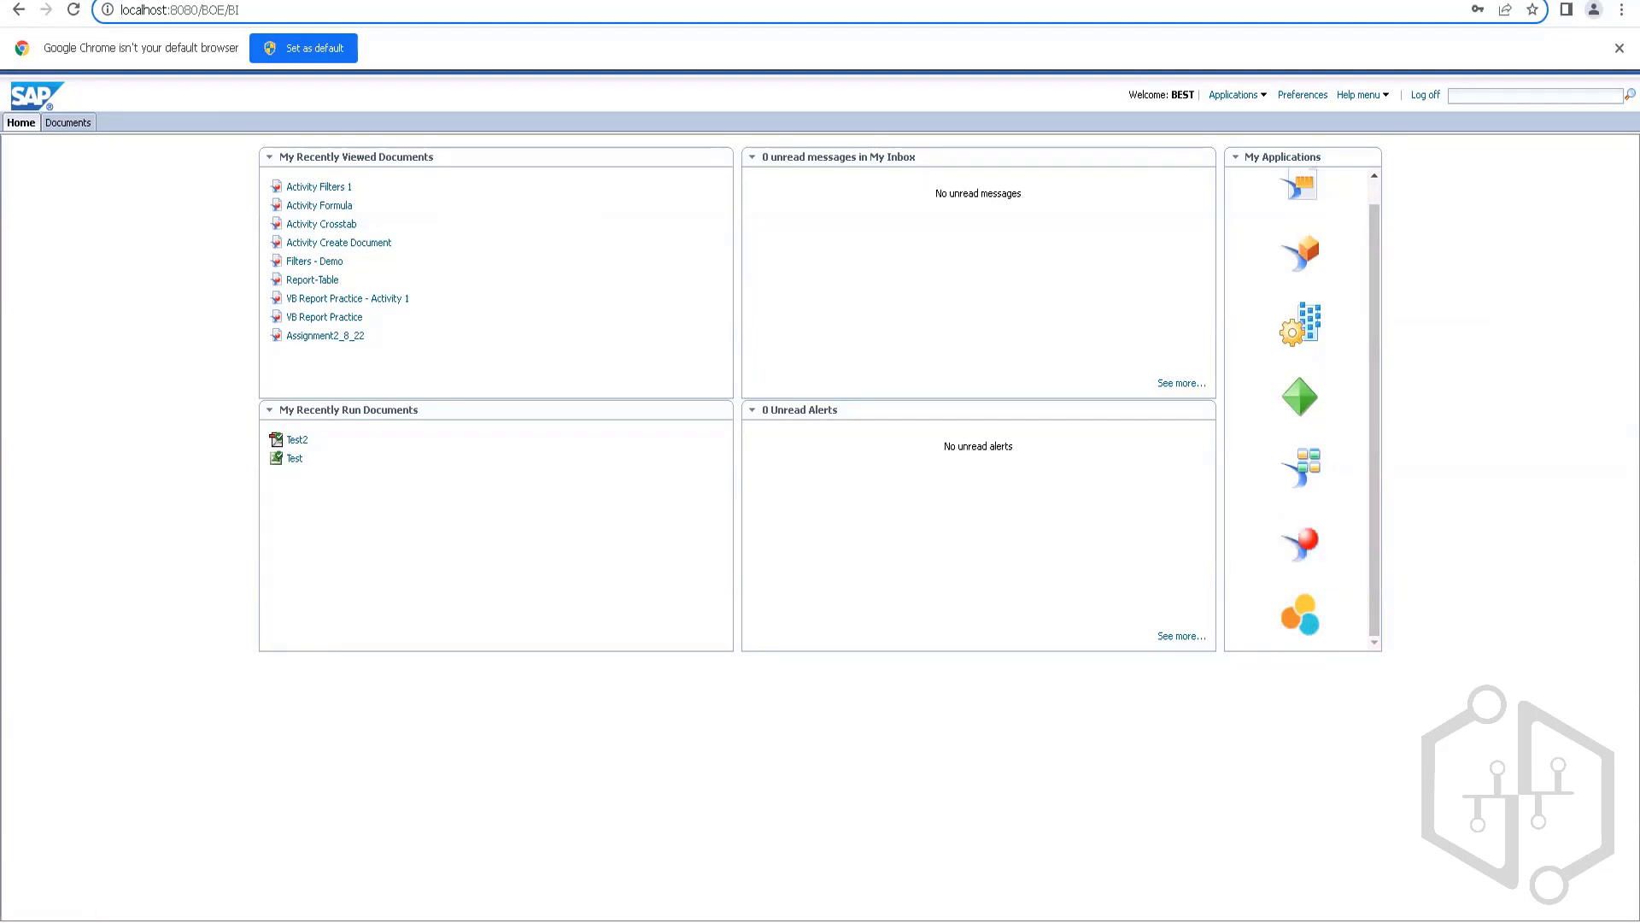
# - Review the frequently used SAP client programs on the machine, including Web Intelligence Rich Client
pyautogui.click(13, 918)
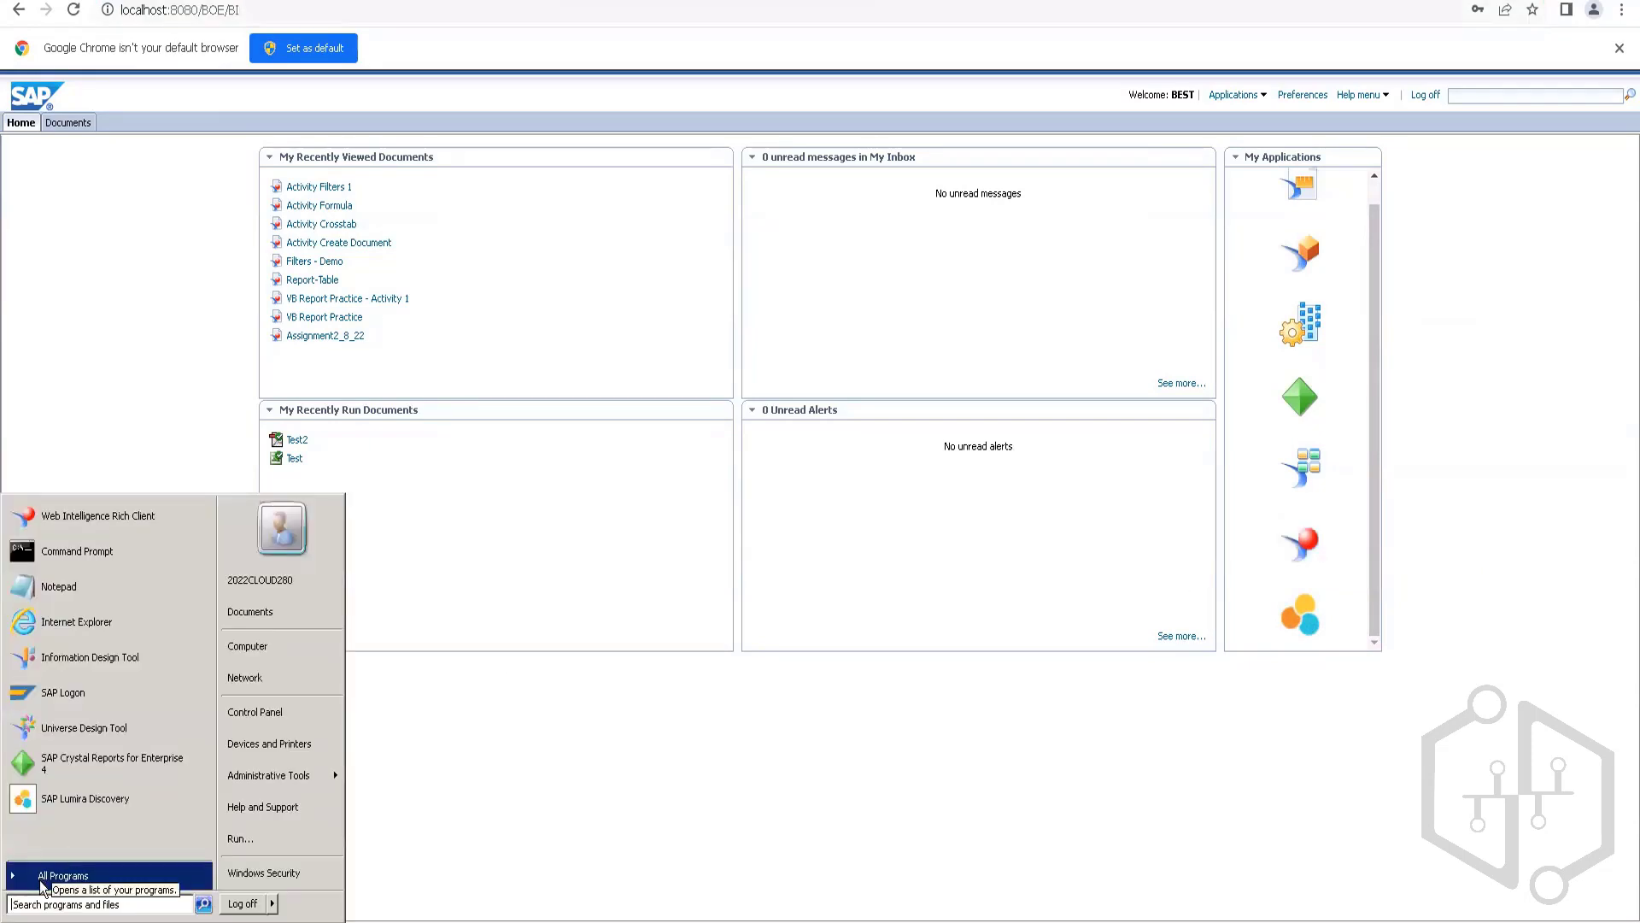
pyautogui.click(48, 907)
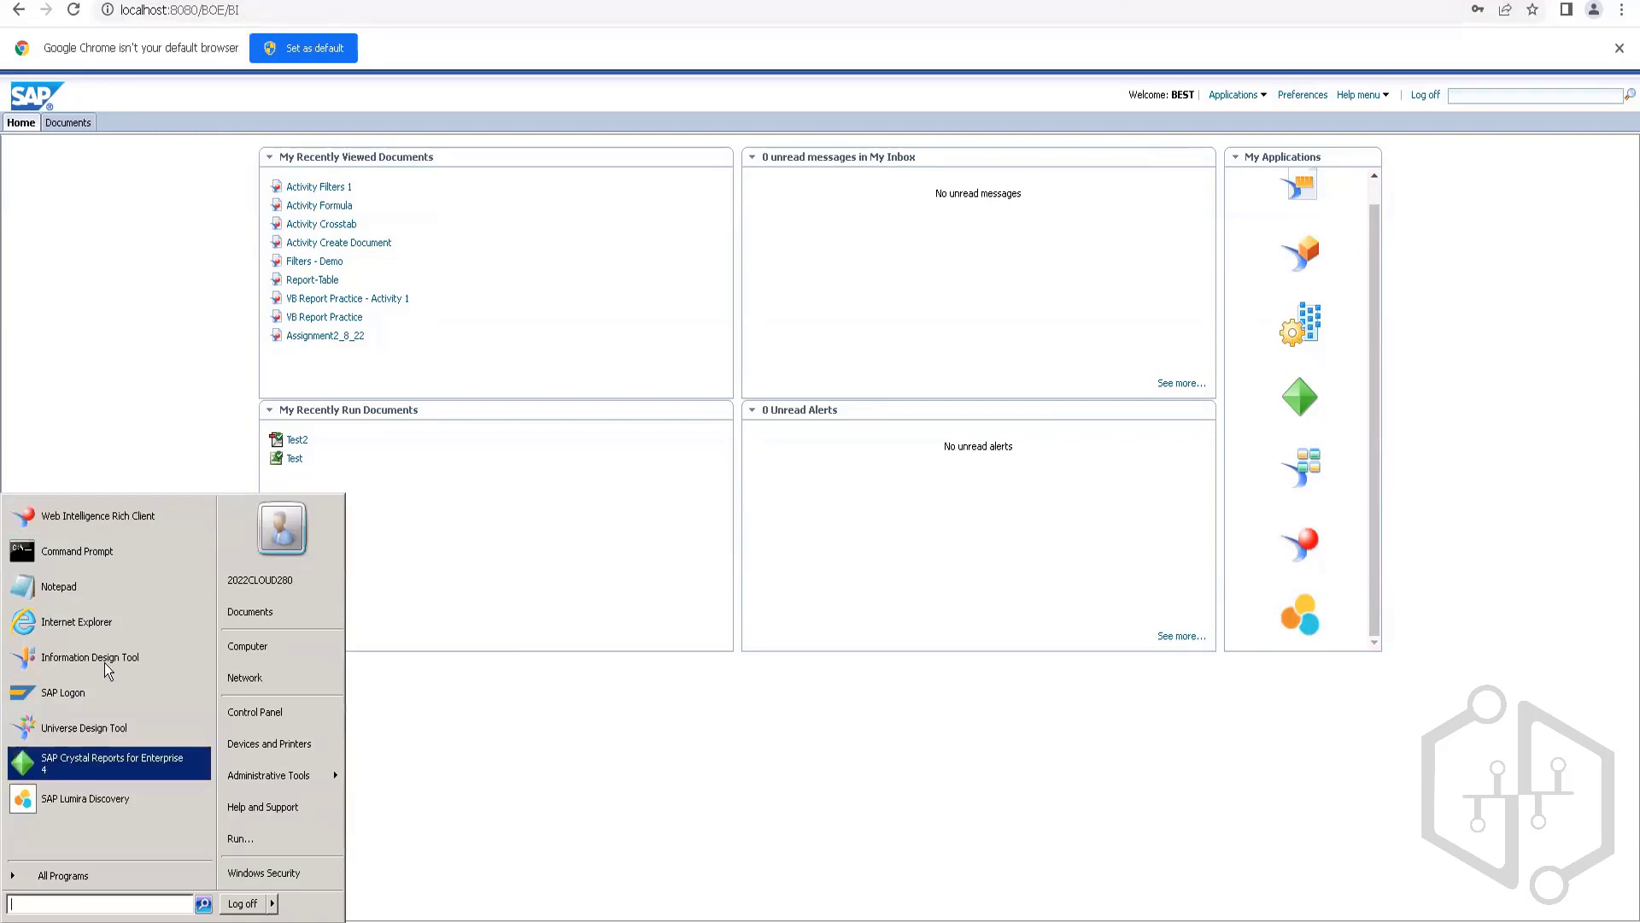
pyautogui.click(596, 721)
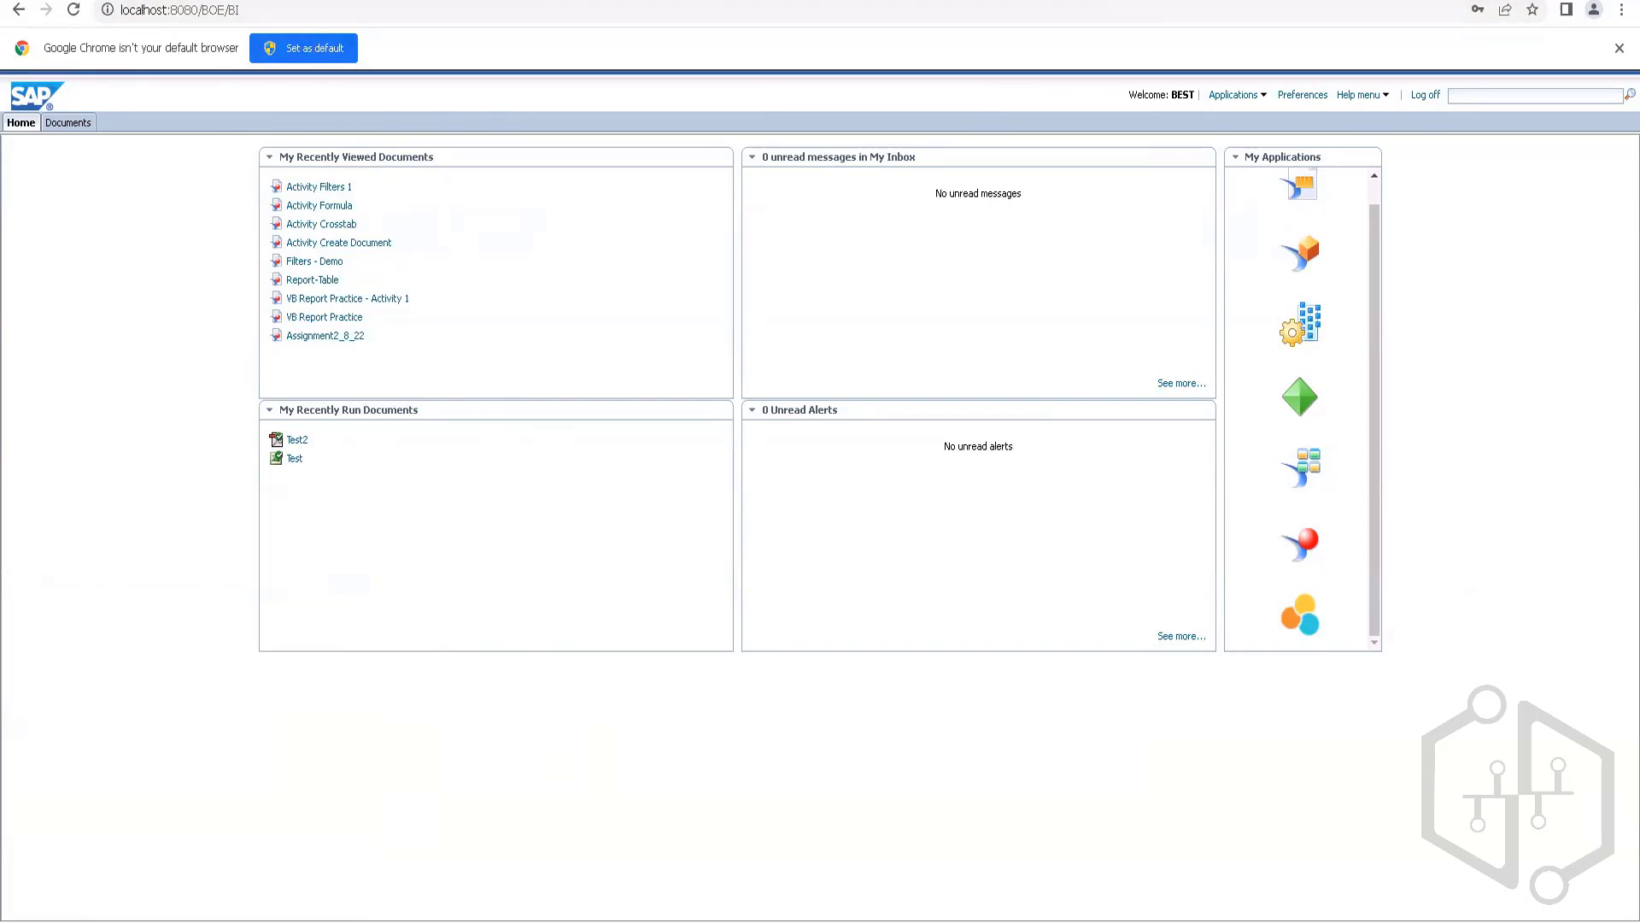
pyautogui.press('super')
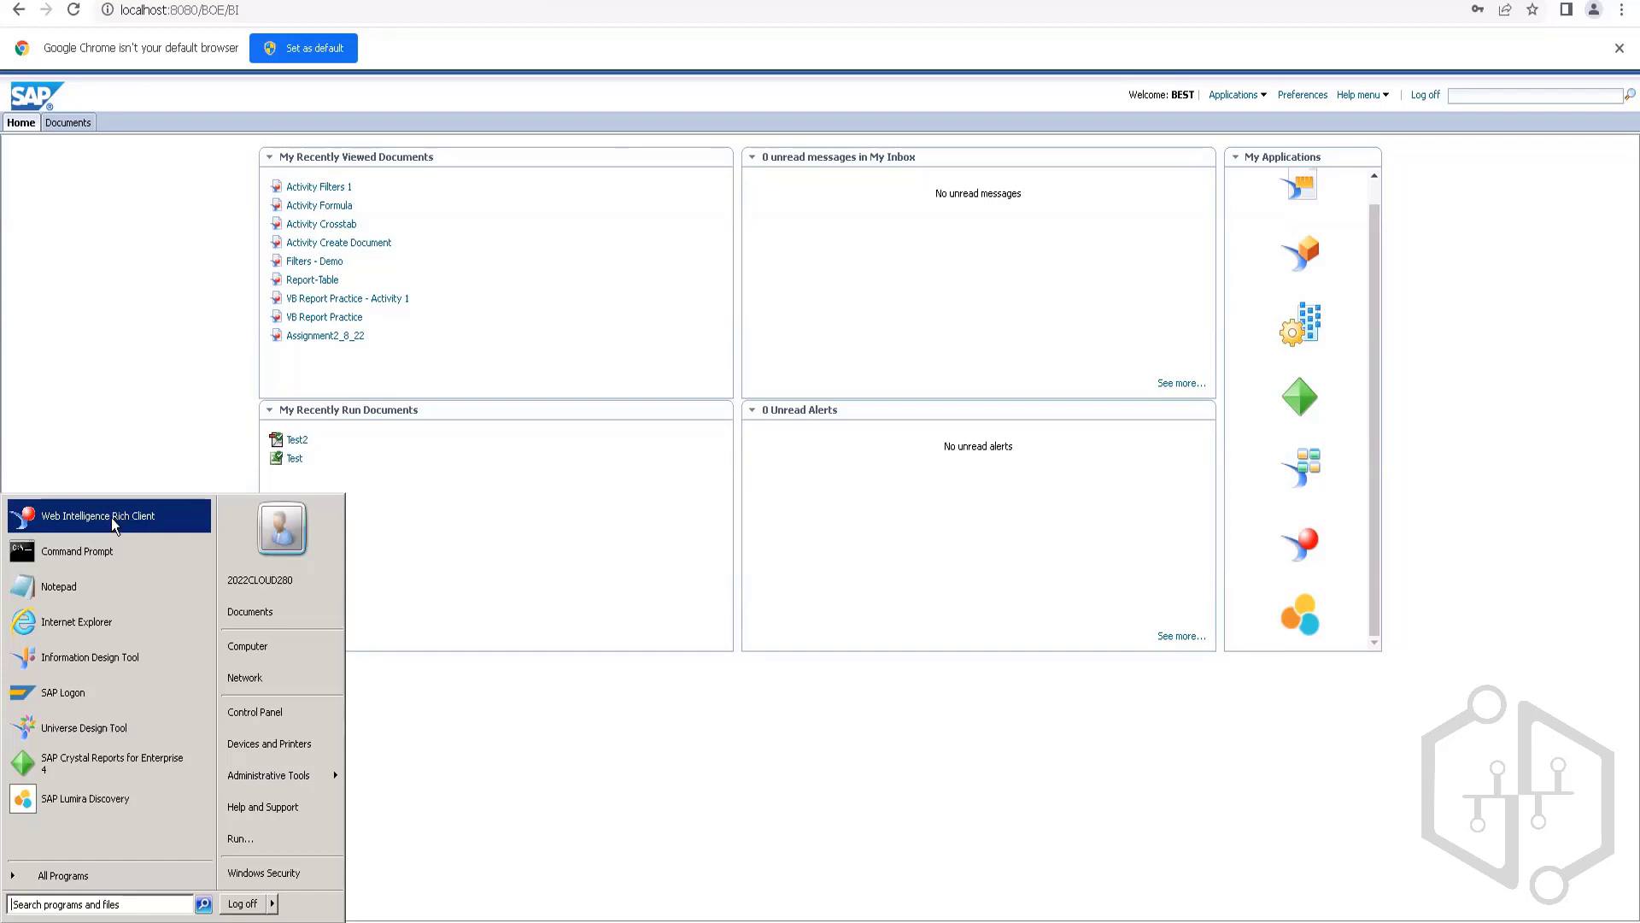
pyautogui.click(99, 160)
# - Browse the launch pad's documents, viewing Public Folders and the My Favorites contents
pyautogui.click(73, 124)
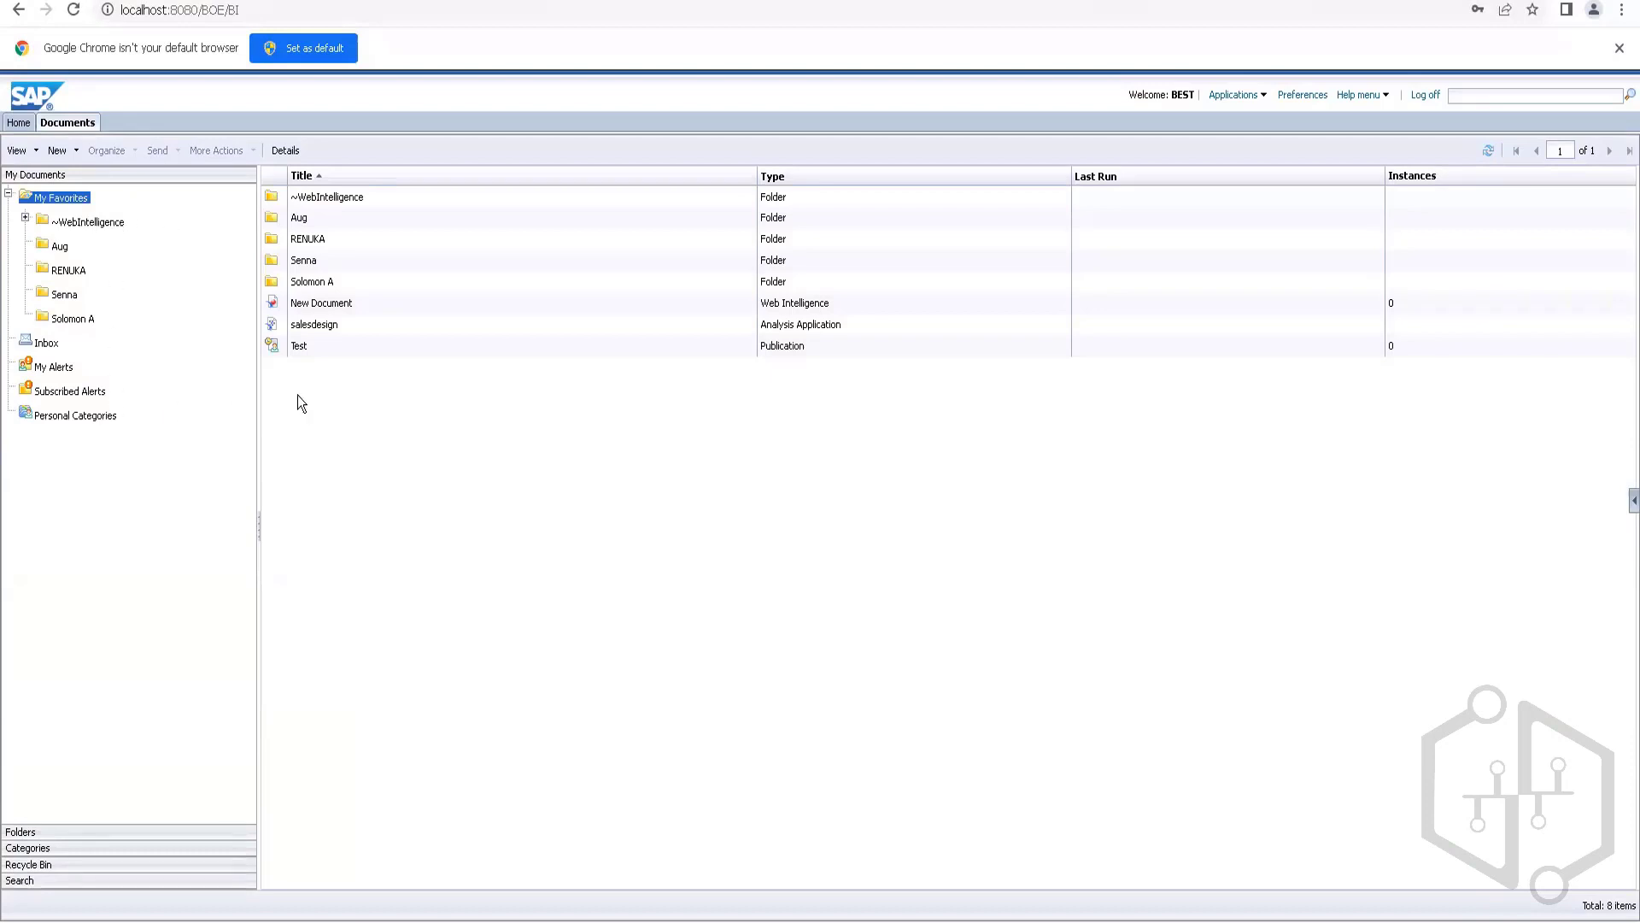
pyautogui.click(21, 832)
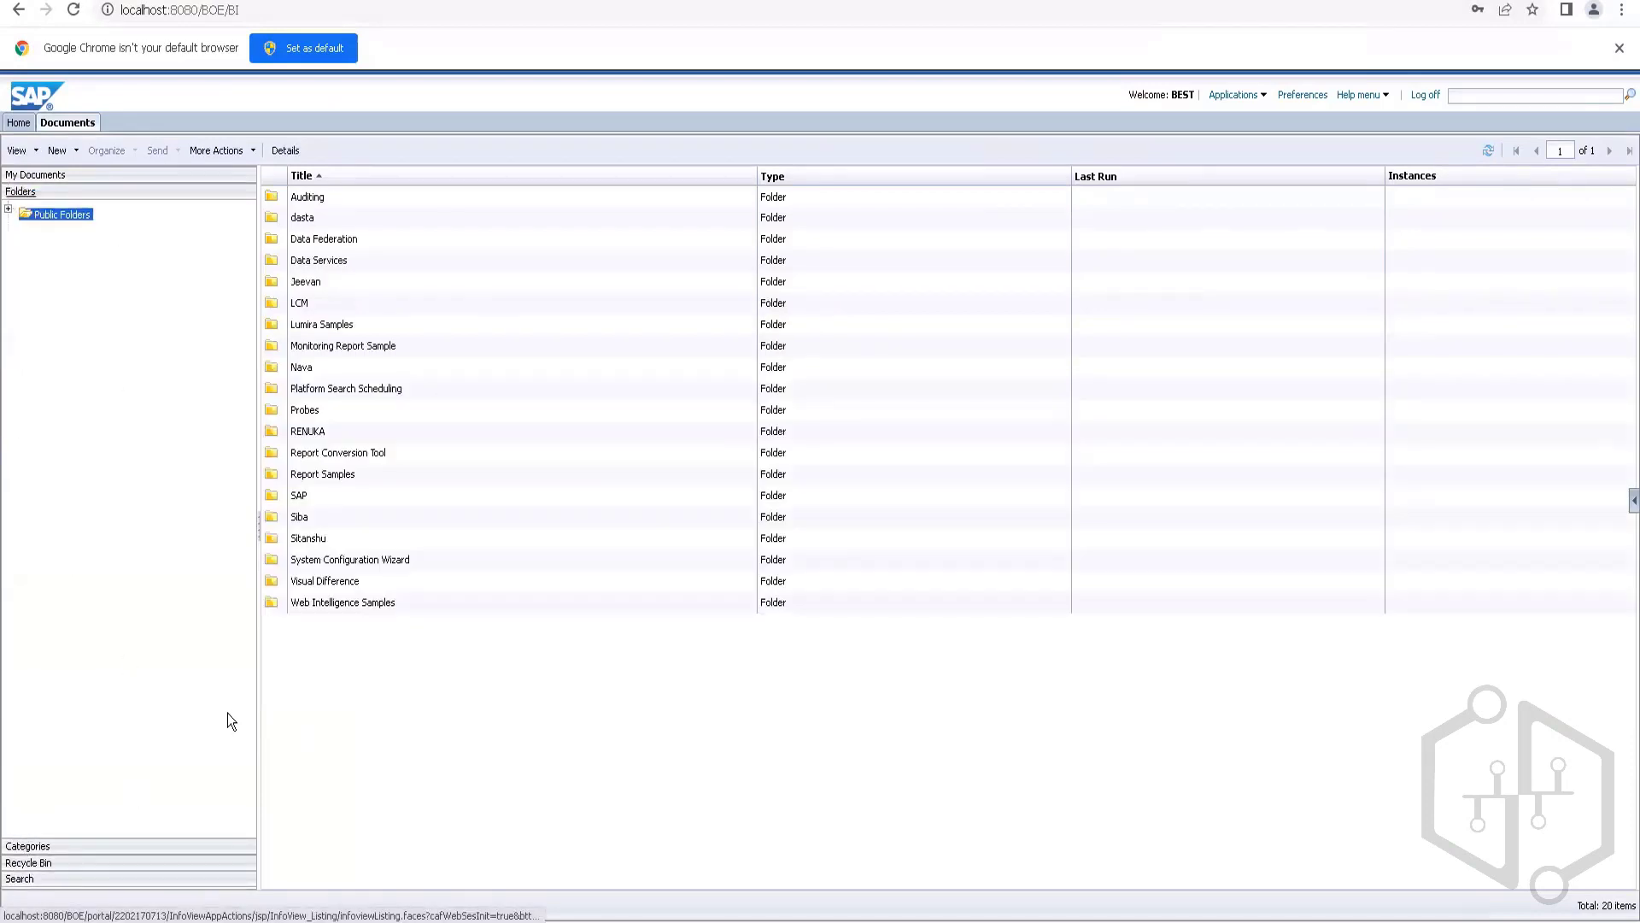
pyautogui.click(67, 179)
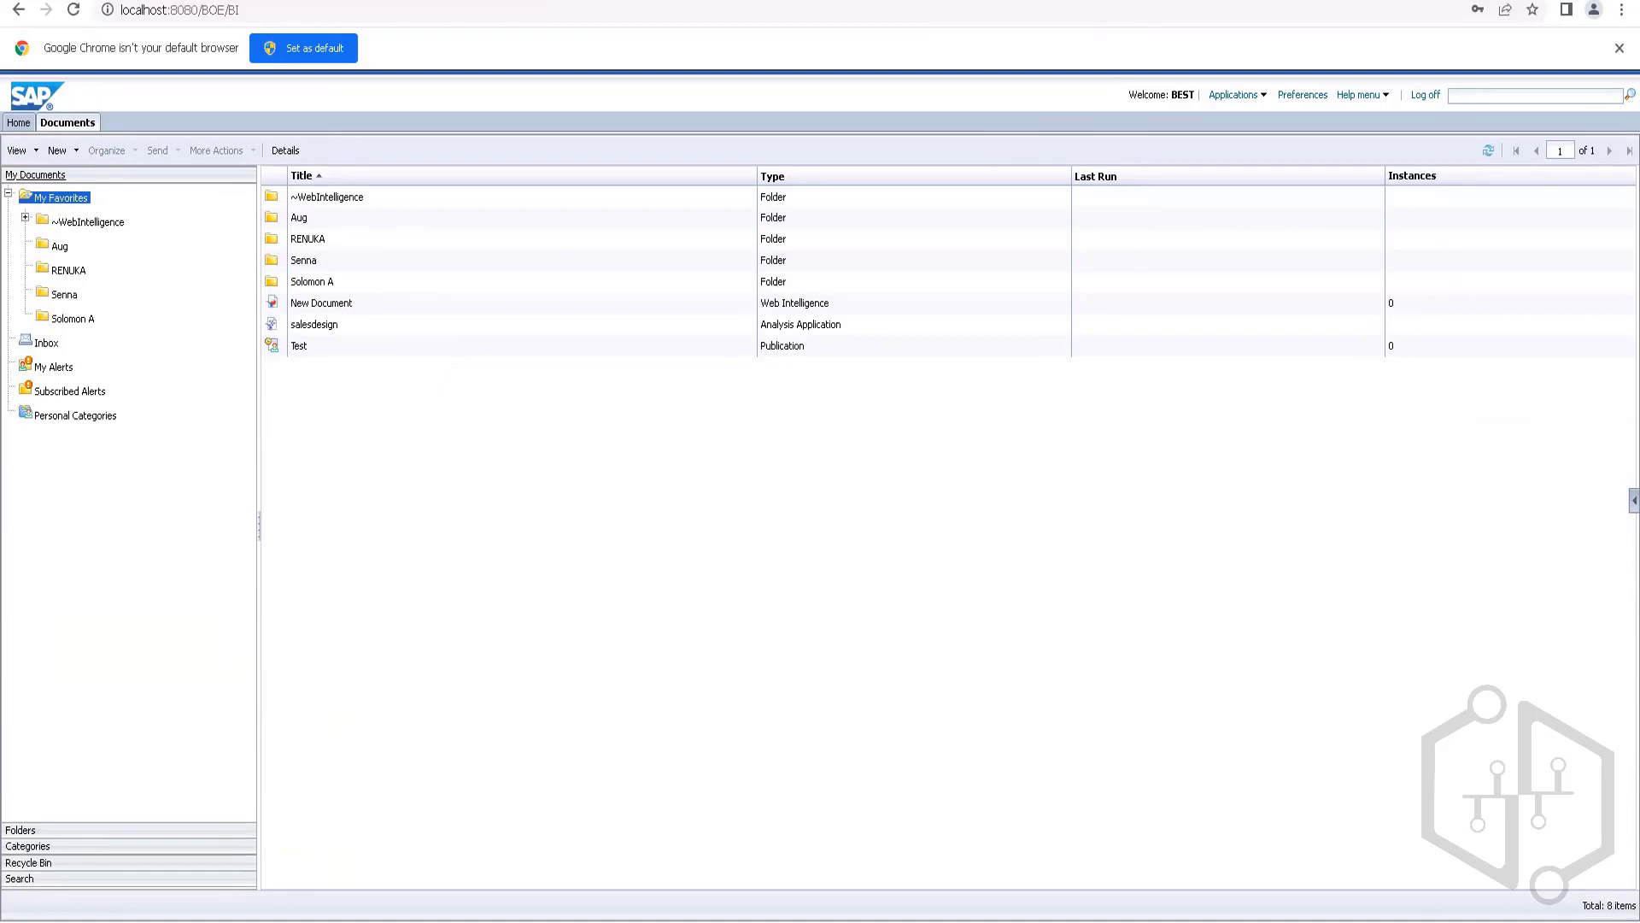
pyautogui.press('super')
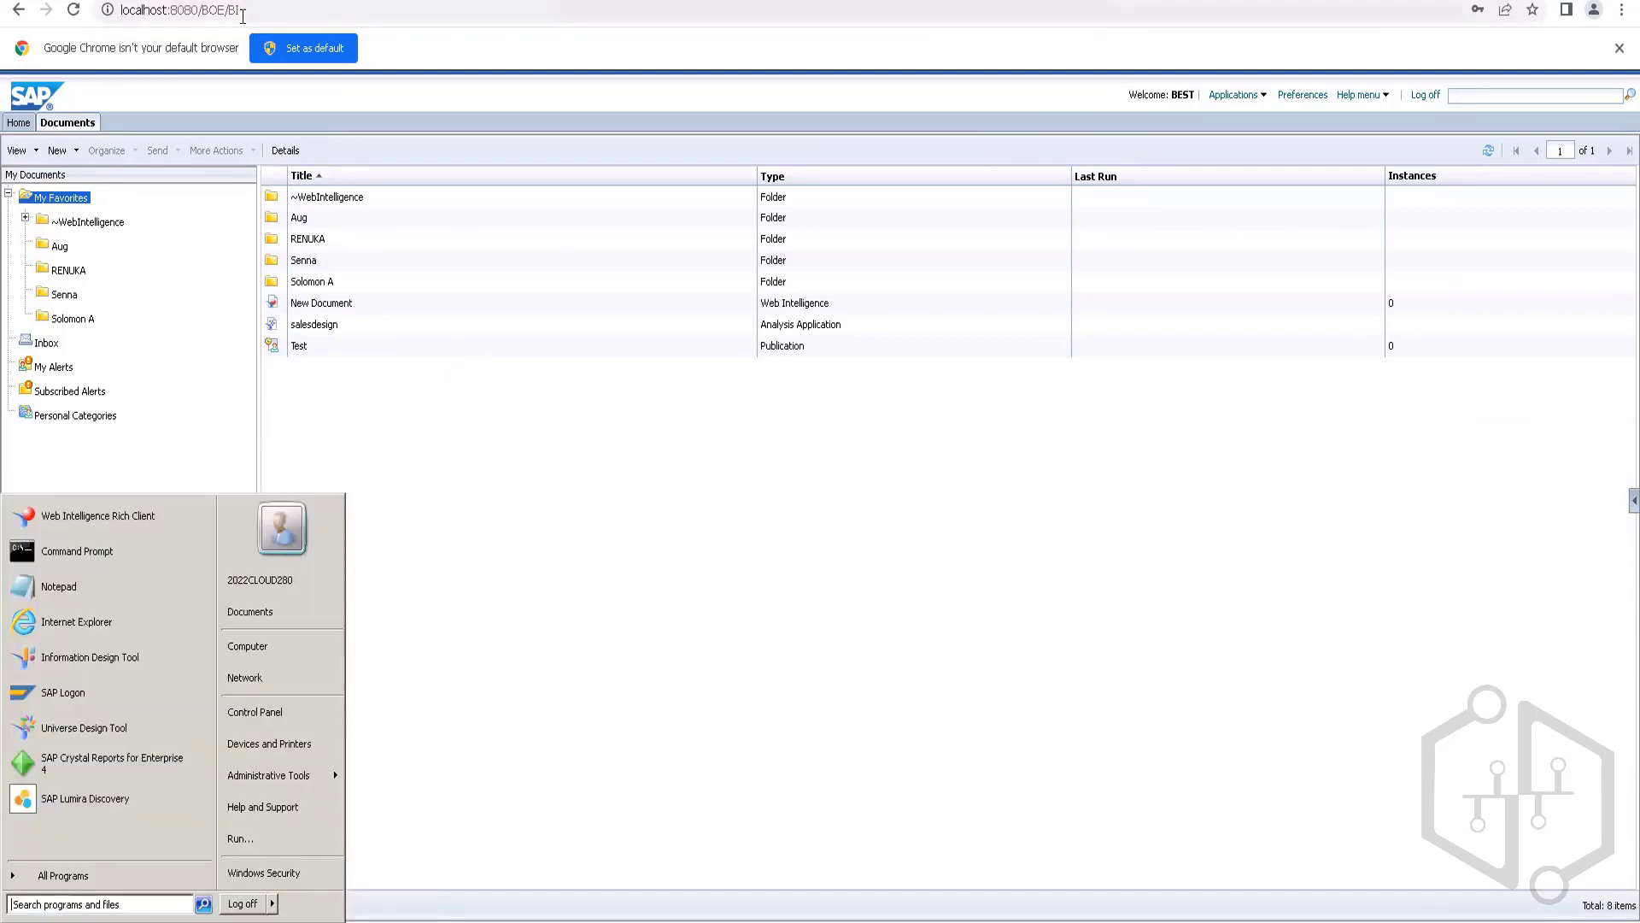
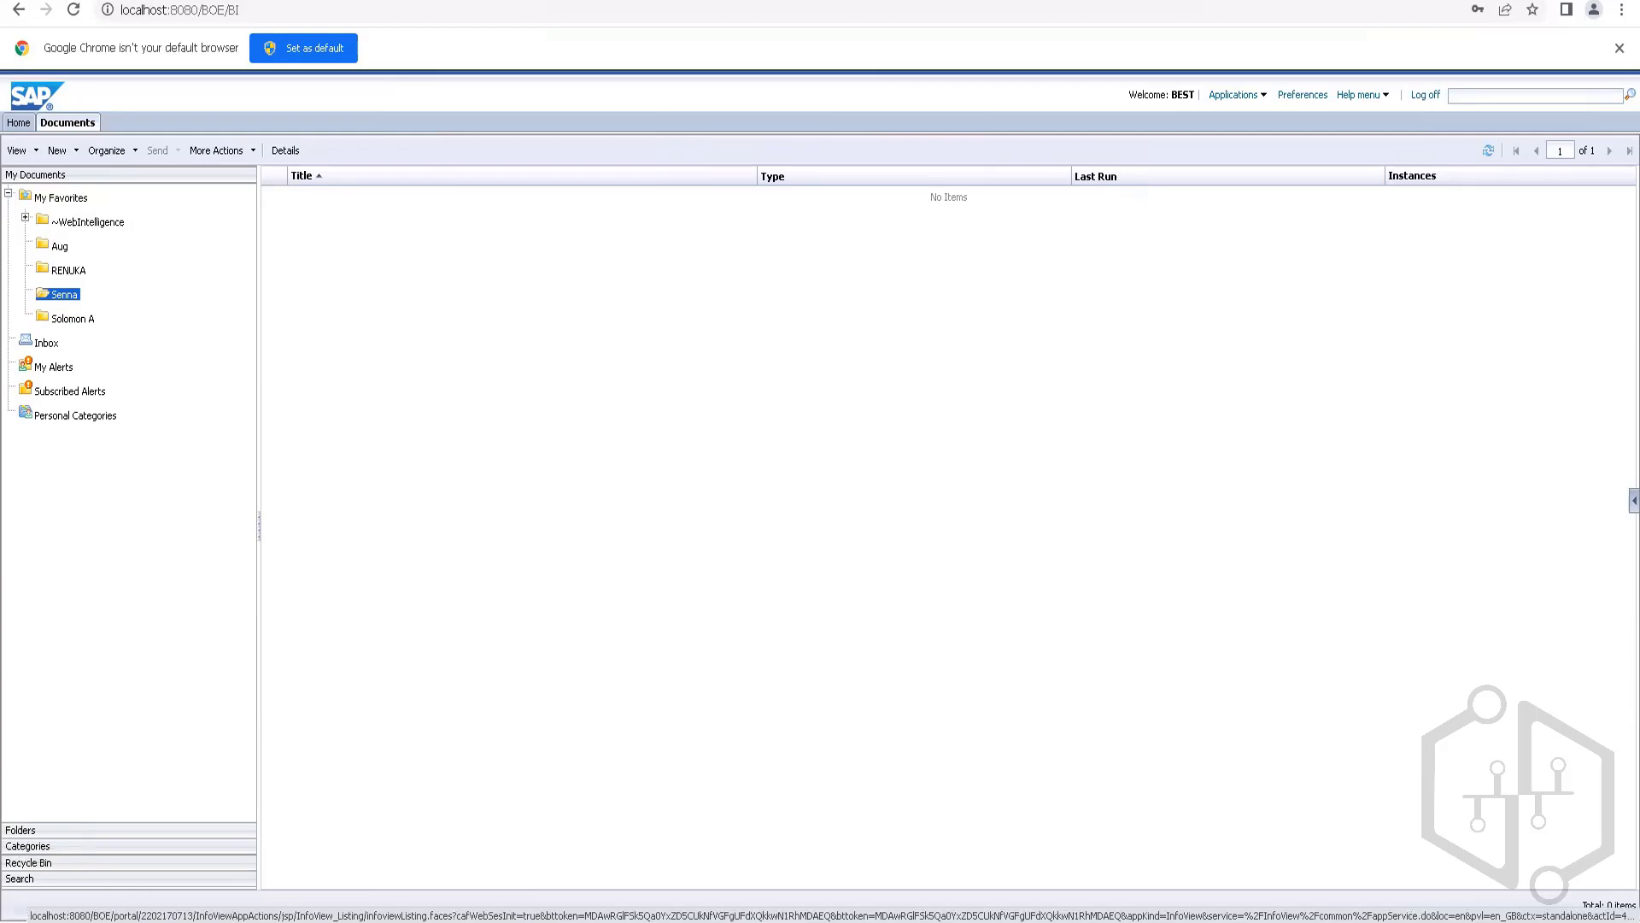
# - Search the installed programs for "in" and launch Information Design Tool
pyautogui.click(21, 910)
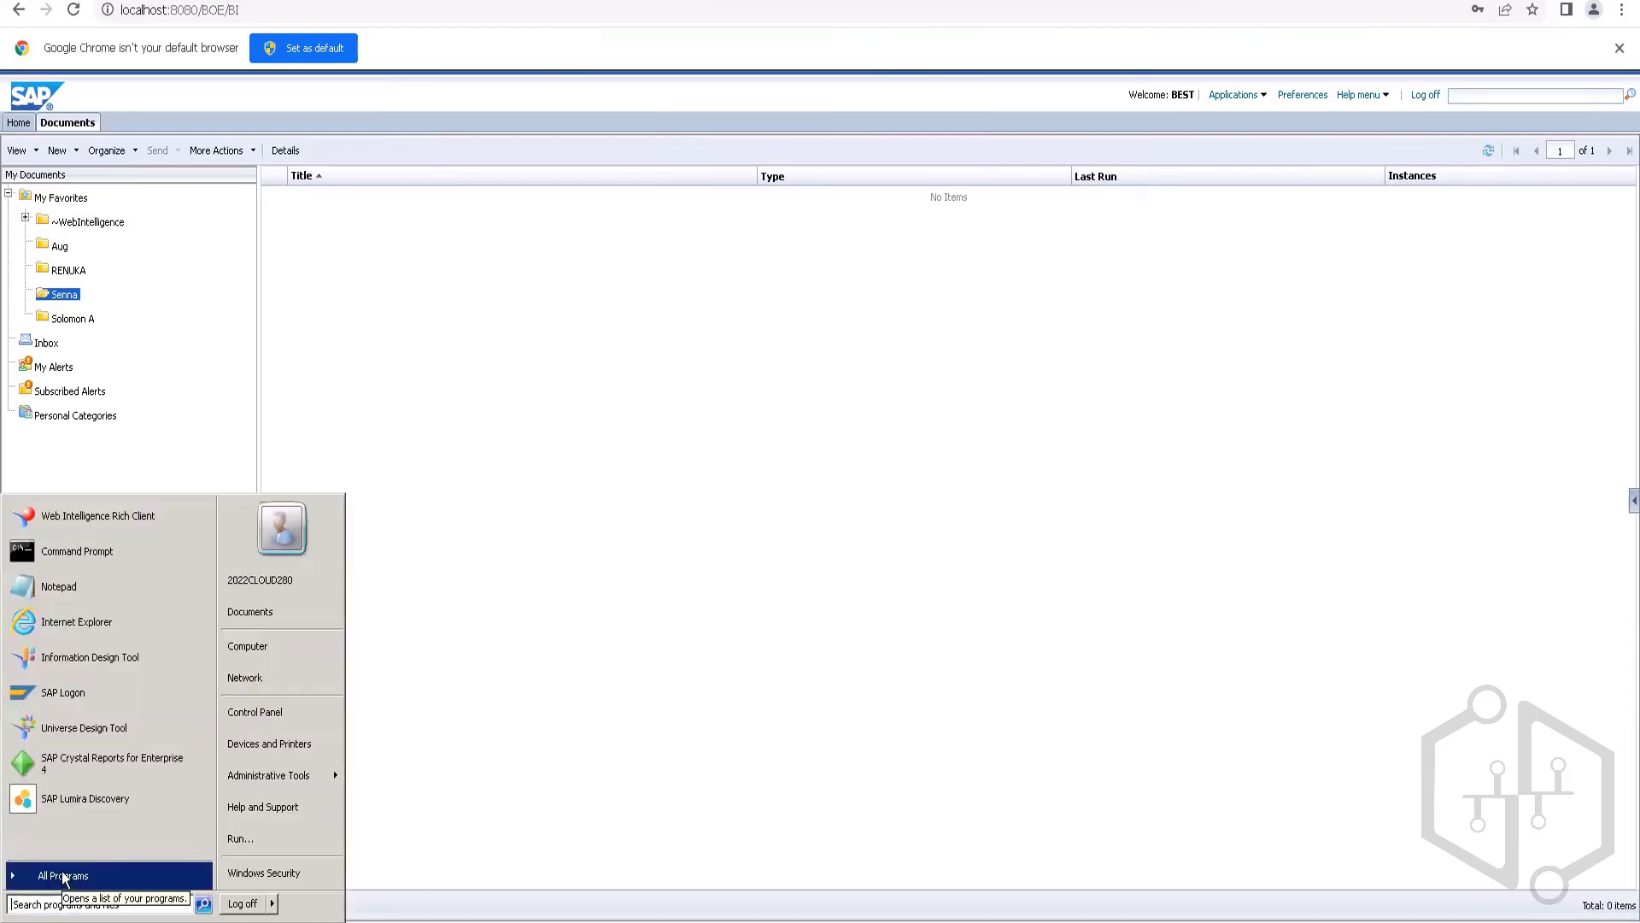
pyautogui.moveTo(62, 877)
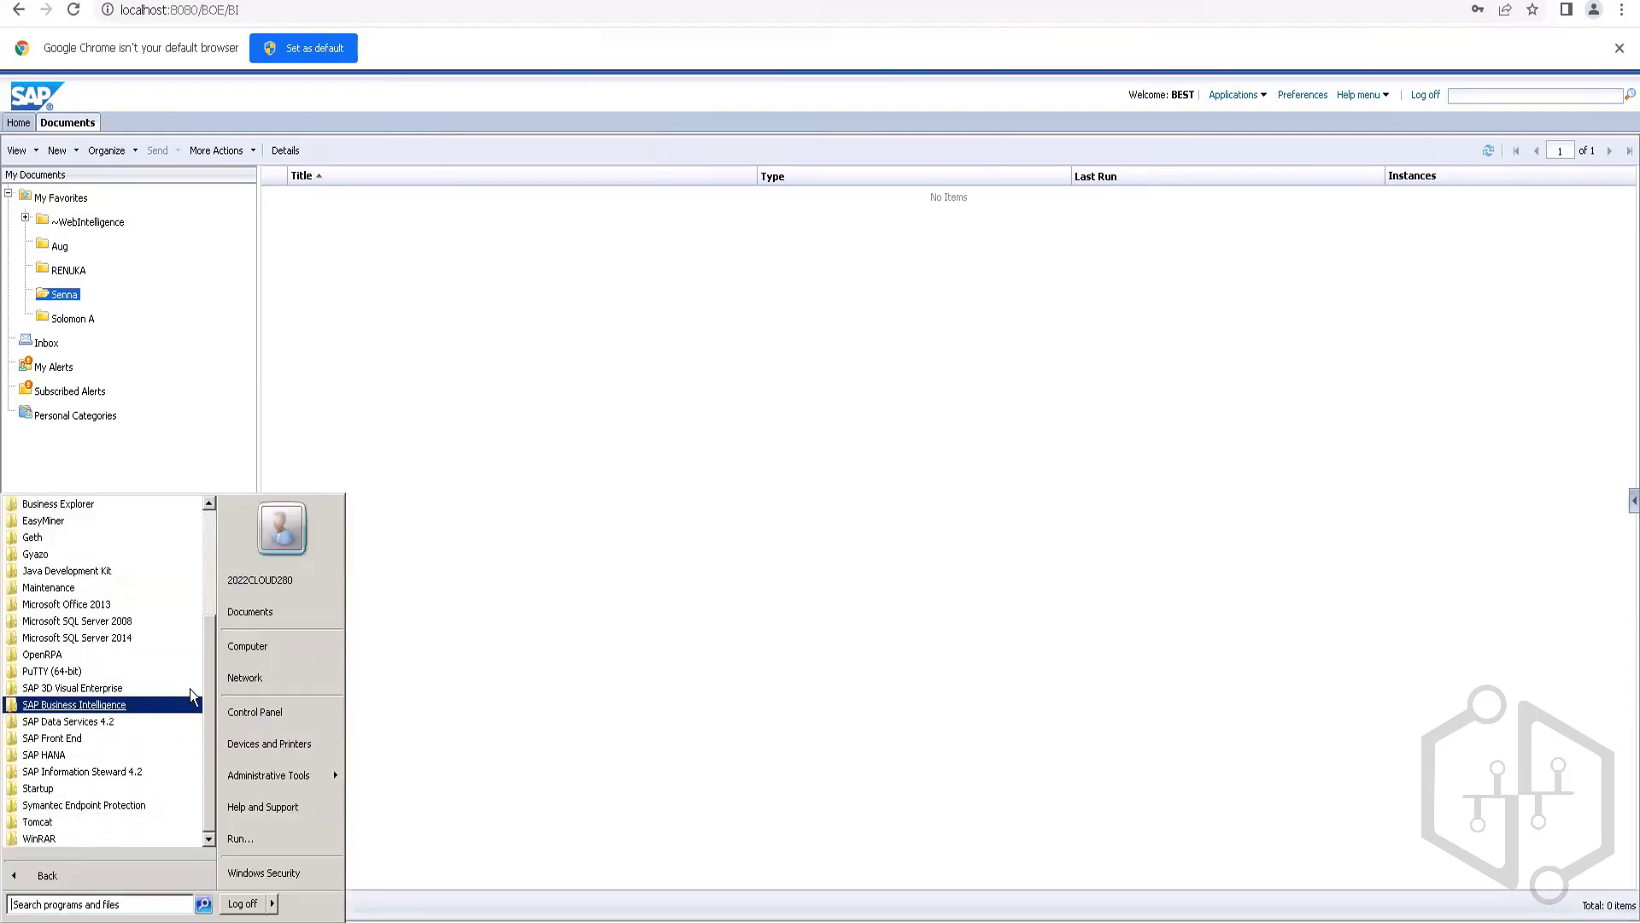
pyautogui.click(40, 905)
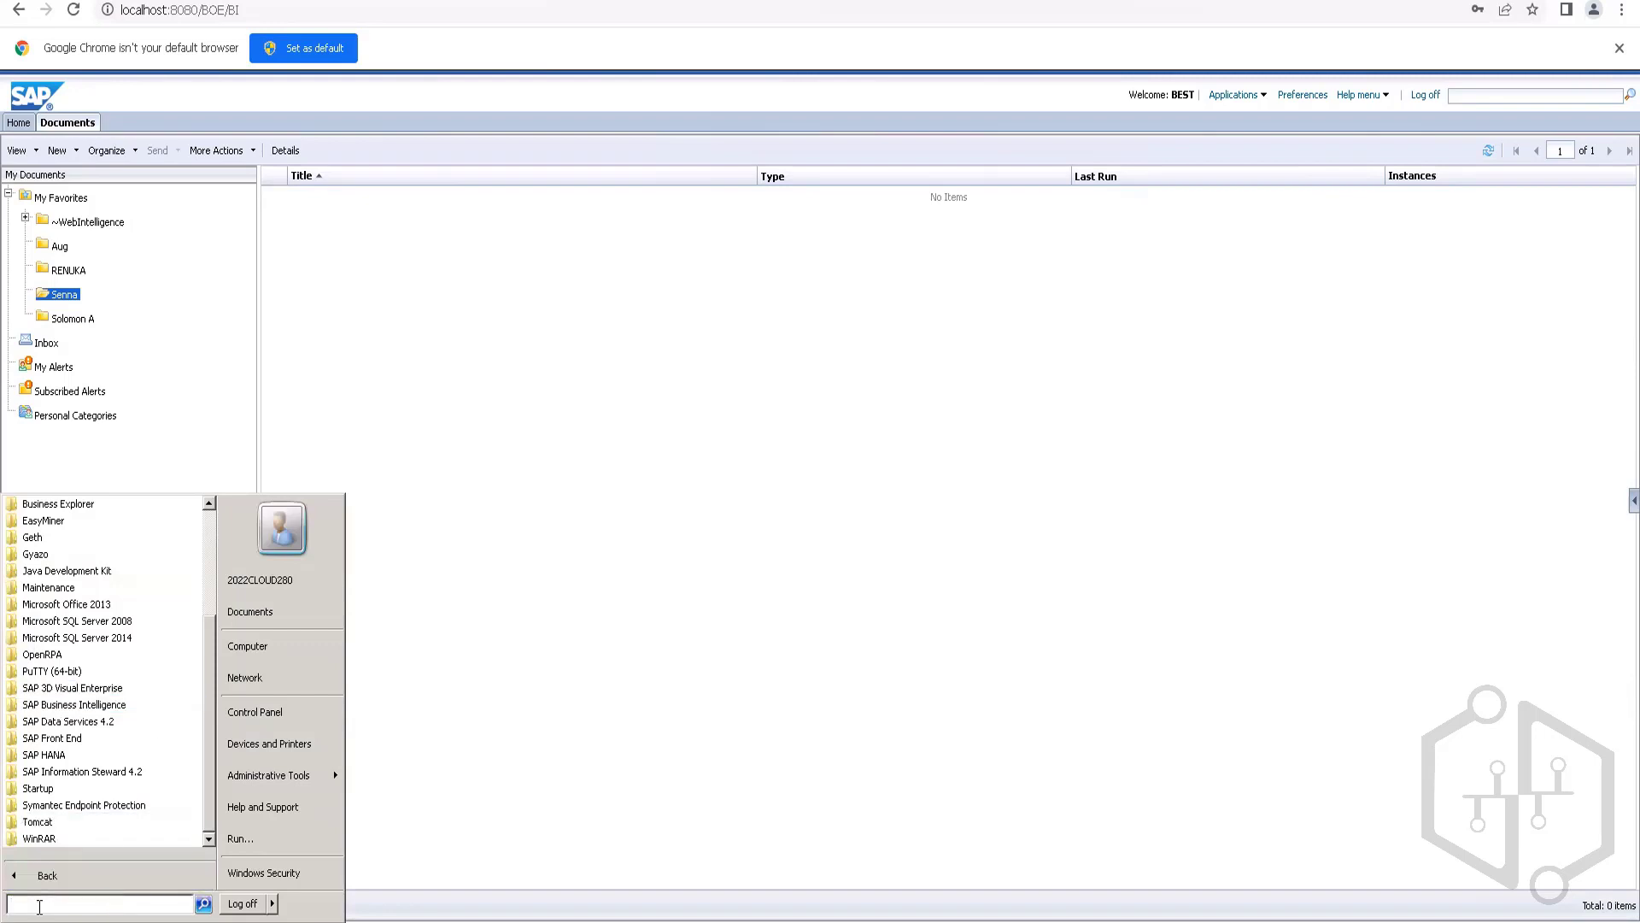
pyautogui.write('in')
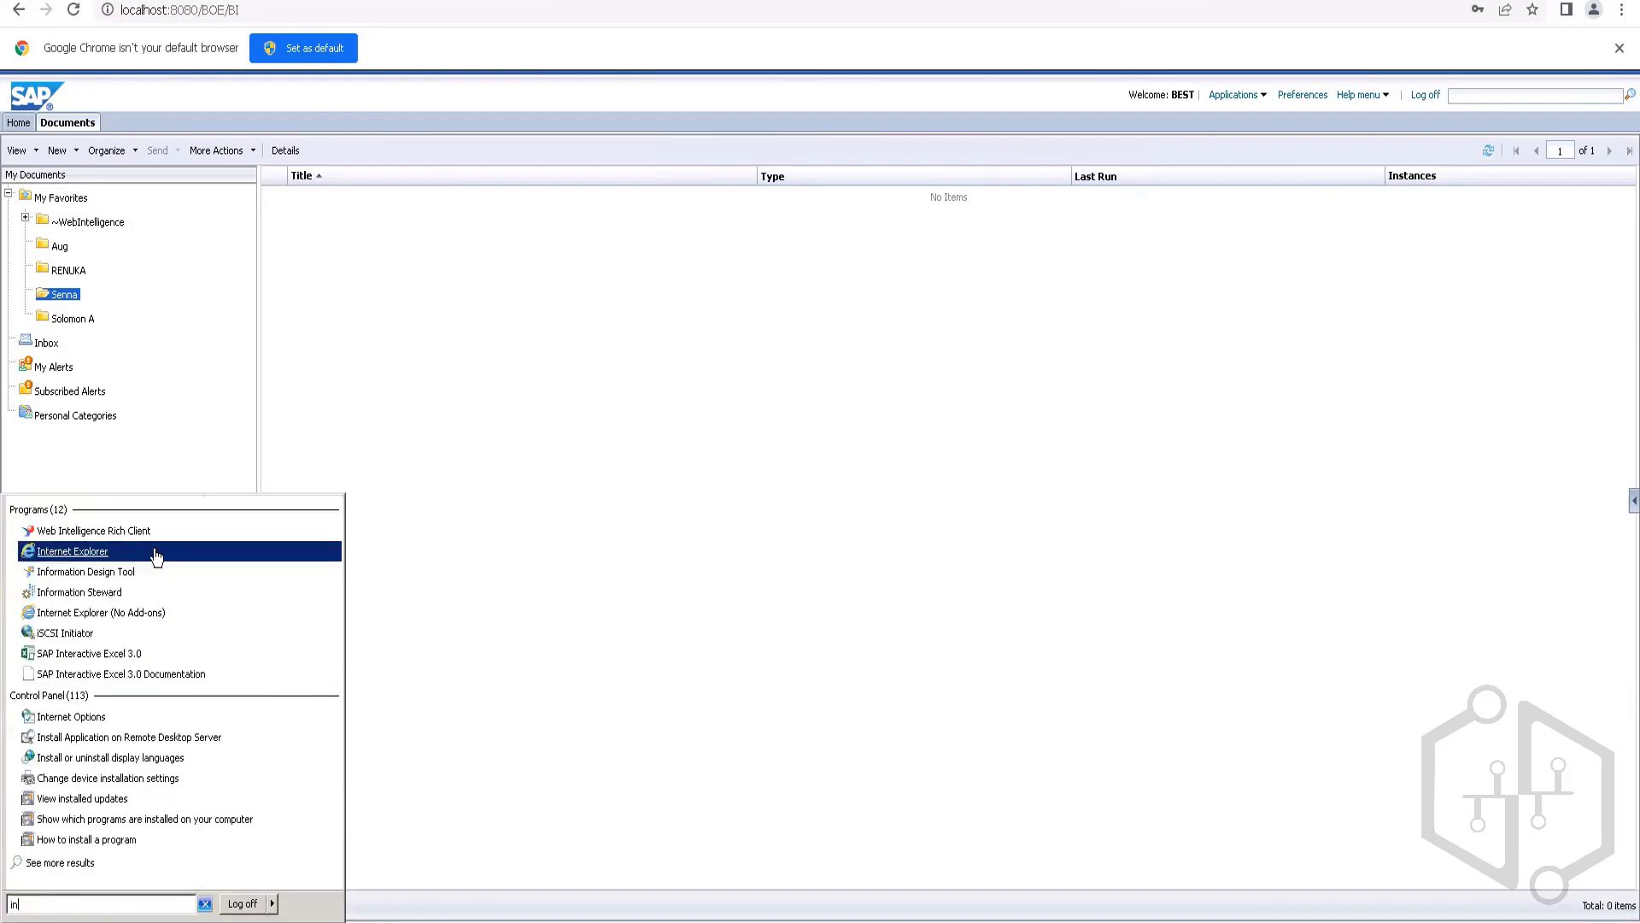
pyautogui.click(97, 572)
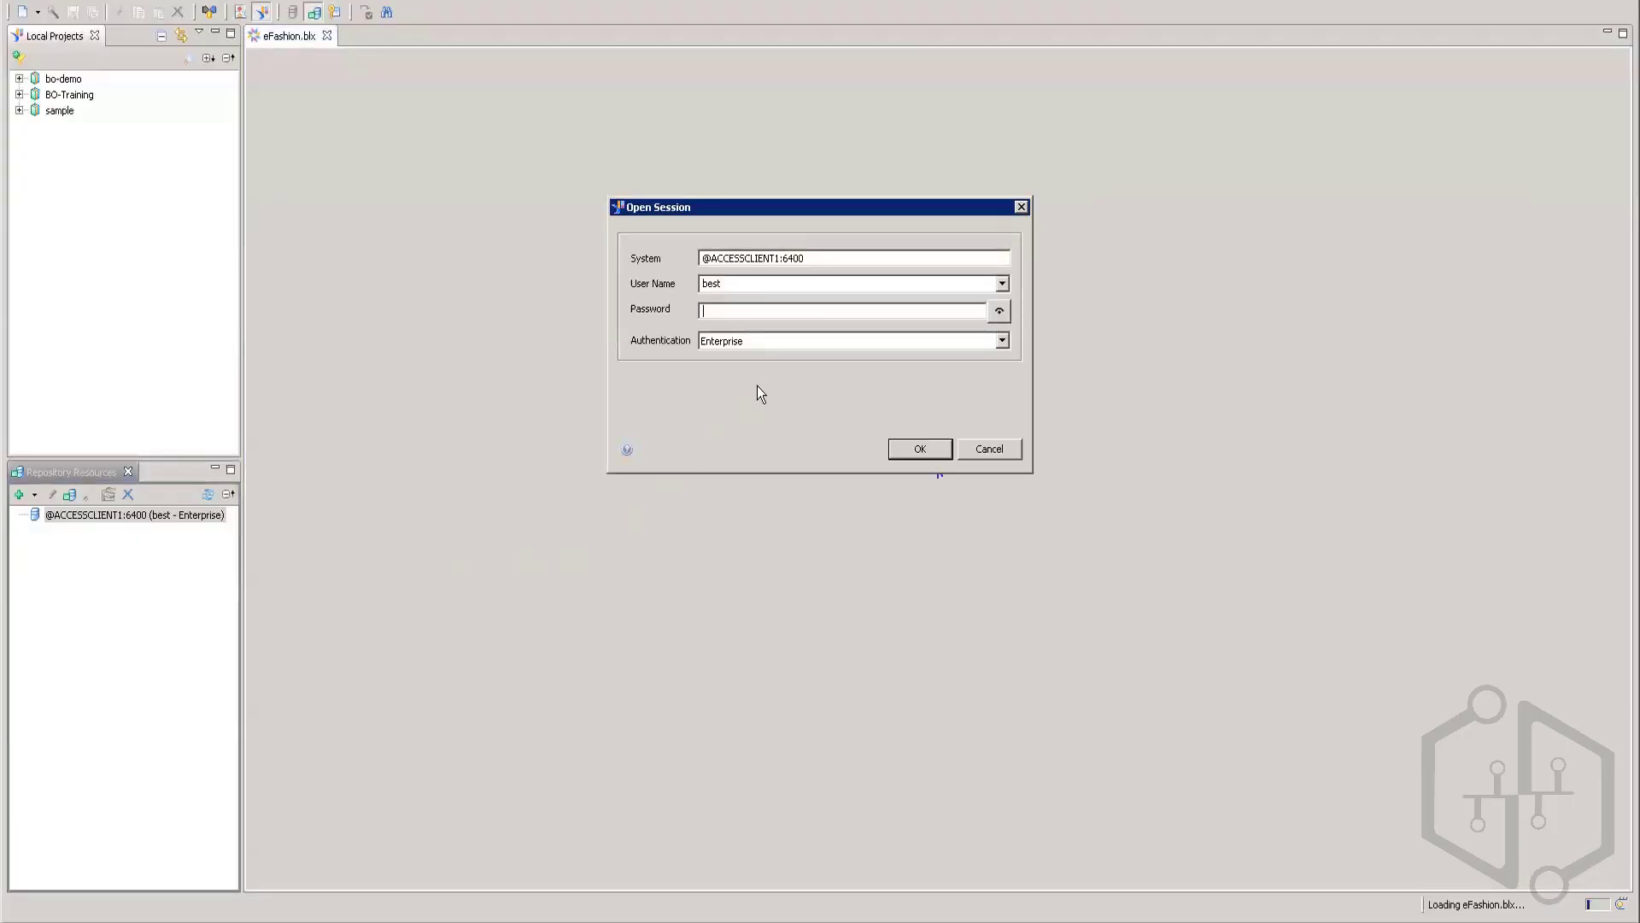
# - Enter the account password and open the repository session with Enterprise authentication
pyautogui.write('**********')
pyautogui.click(908, 453)
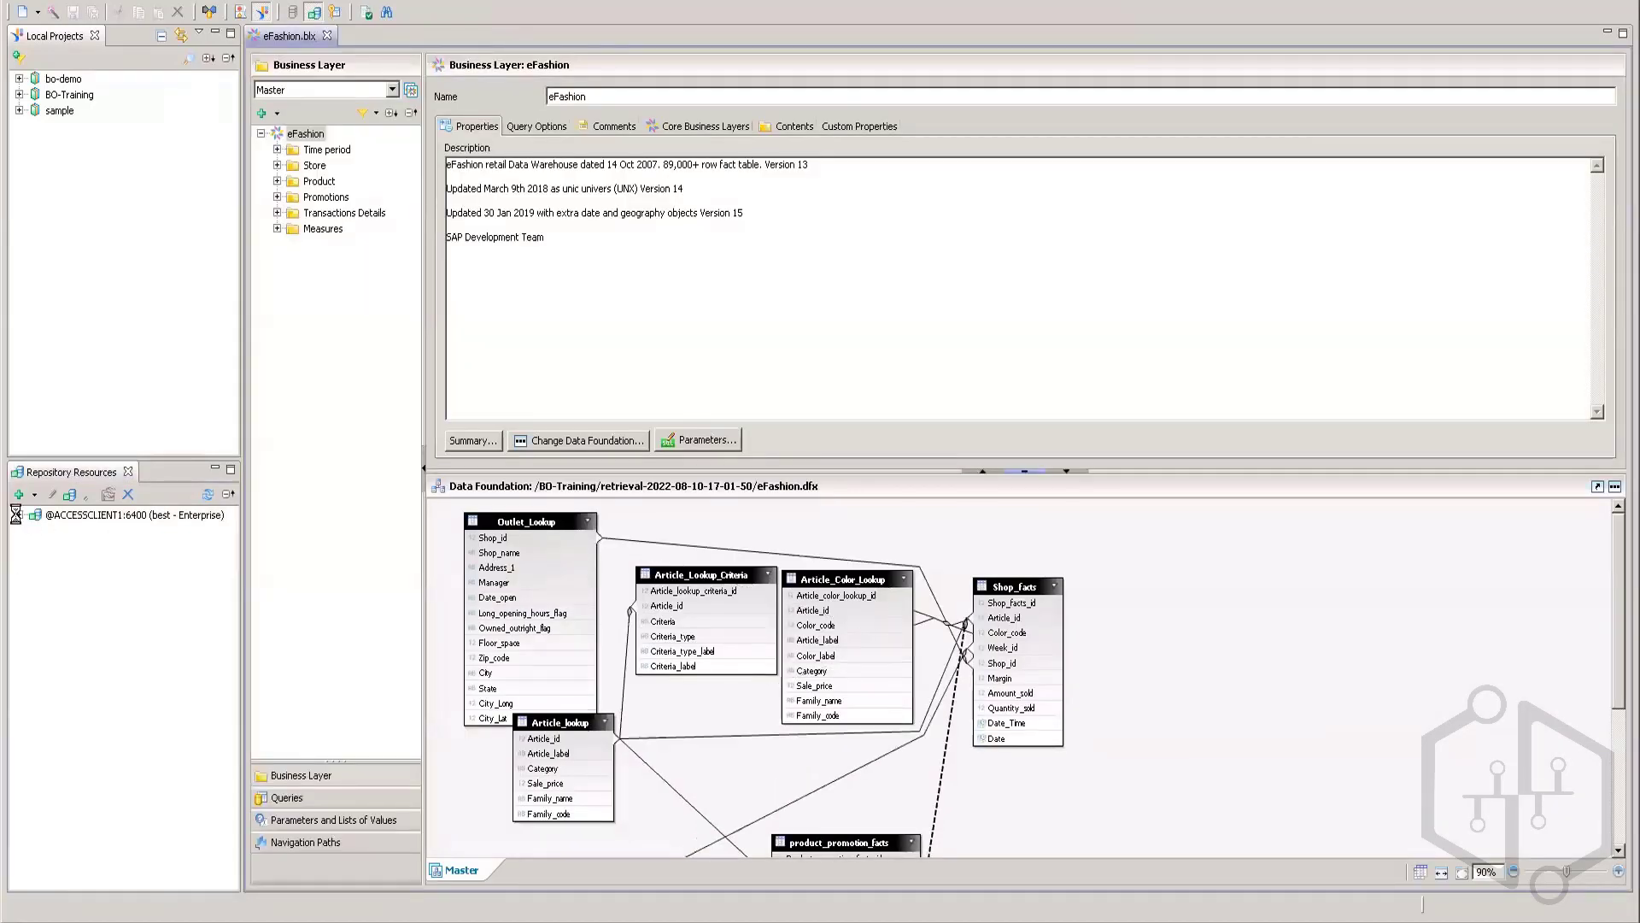
pyautogui.click(19, 515)
pyautogui.click(19, 516)
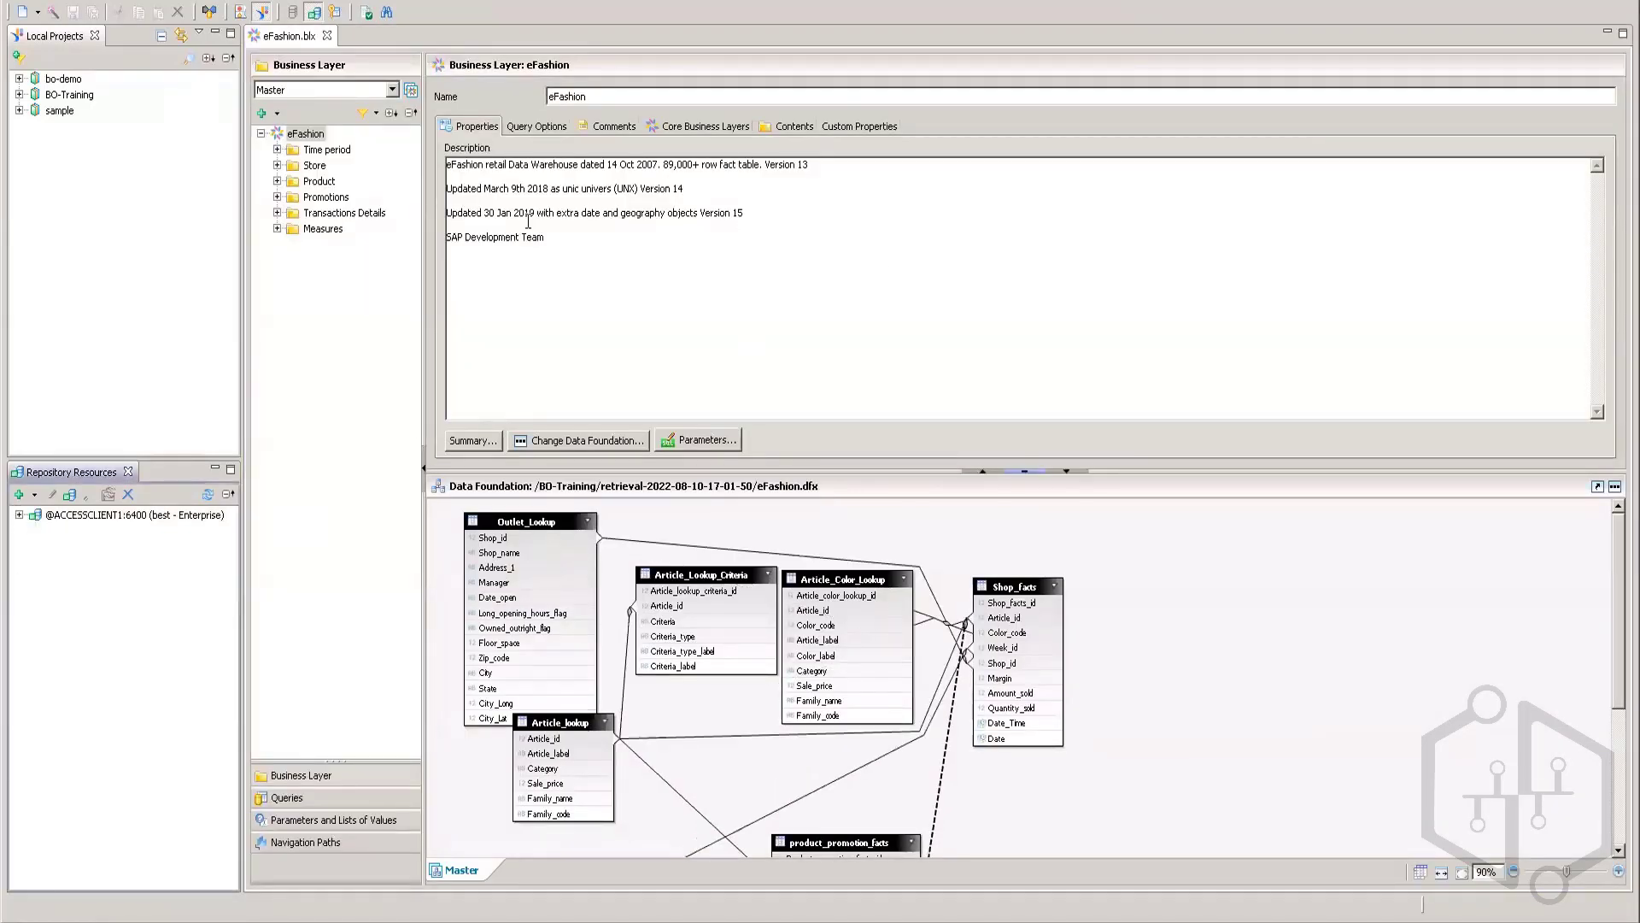
pyautogui.click(18, 515)
pyautogui.click(35, 531)
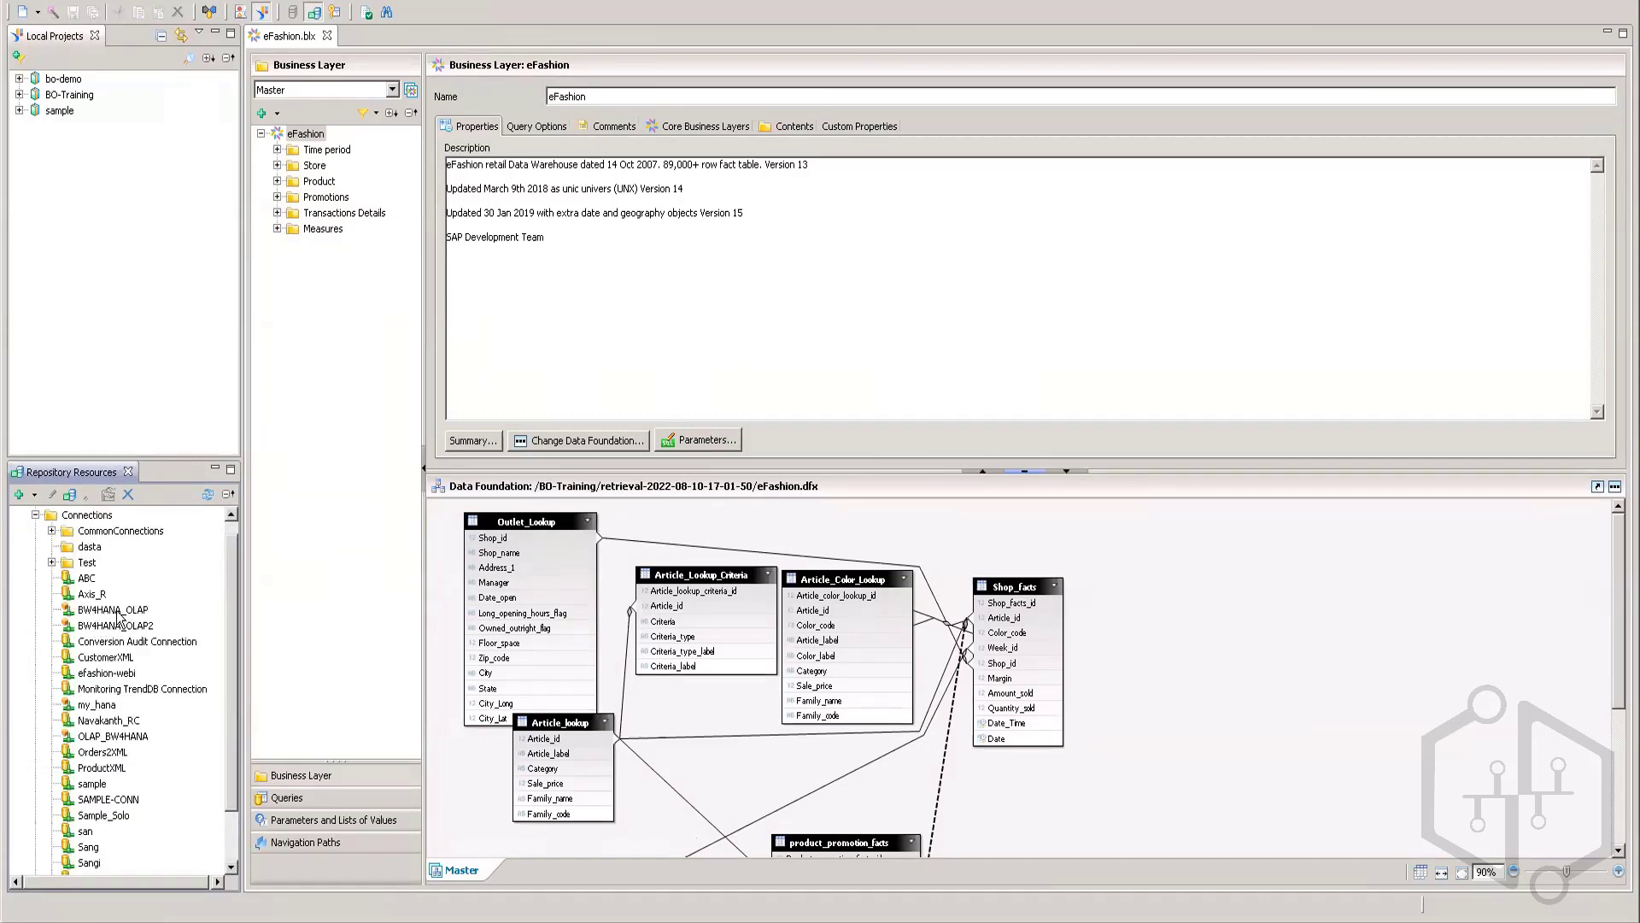
pyautogui.scroll(-2, 111, 702)
pyautogui.scroll(3, 111, 706)
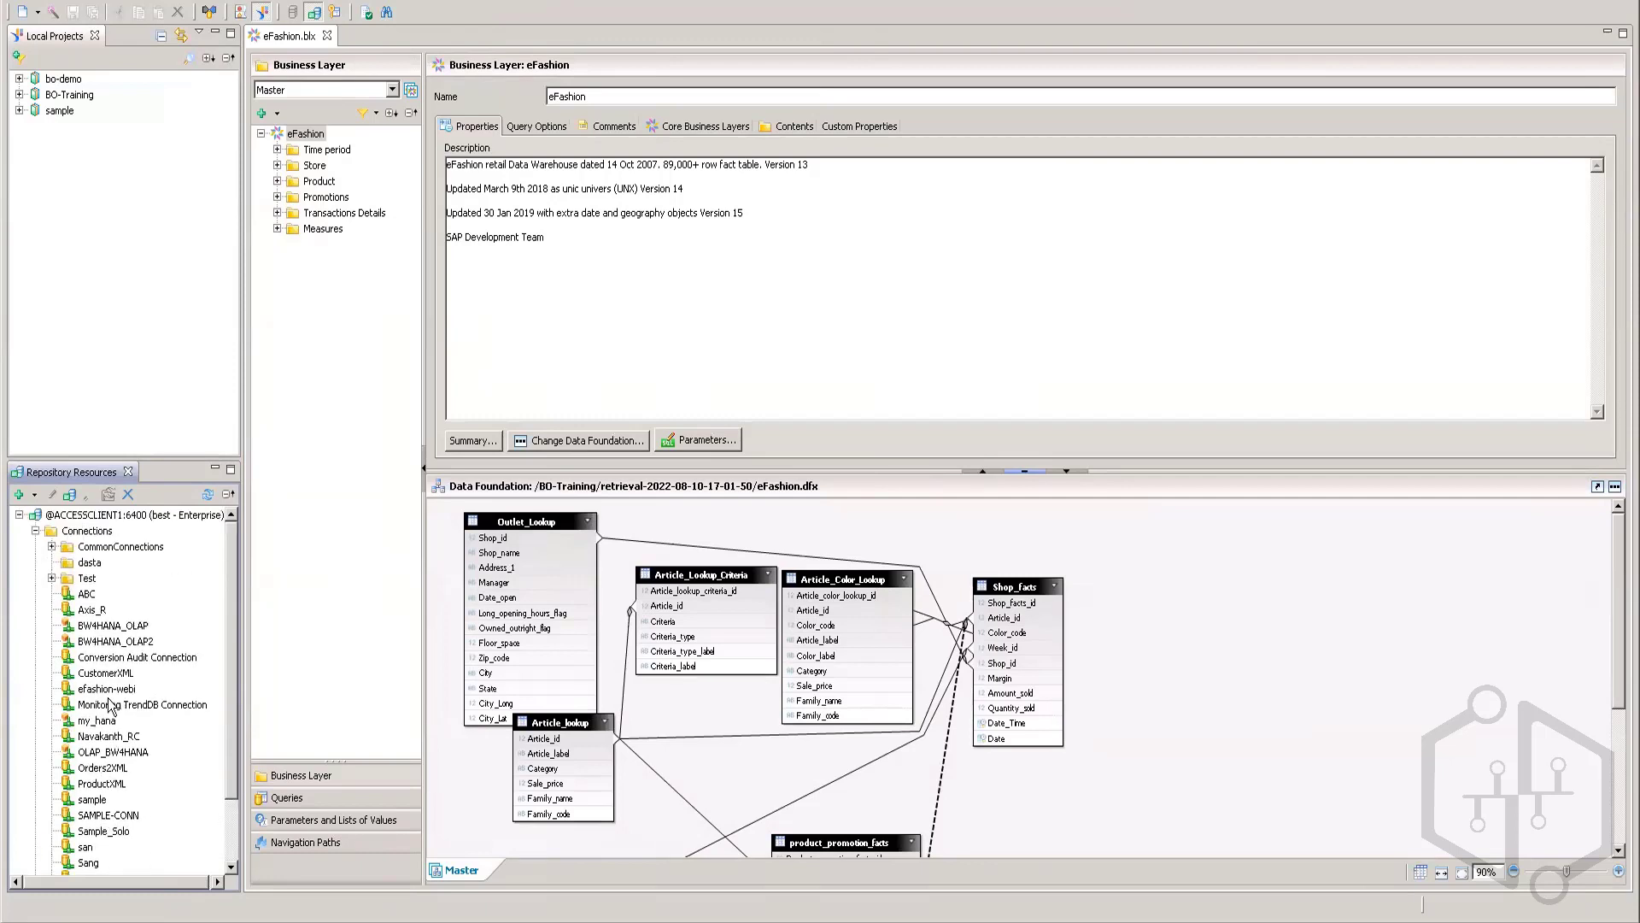
# - Open the BW4HANA_OLAP connection and review its editable connection parameters, finishing without changing any values
pyautogui.doubleClick(97, 626)
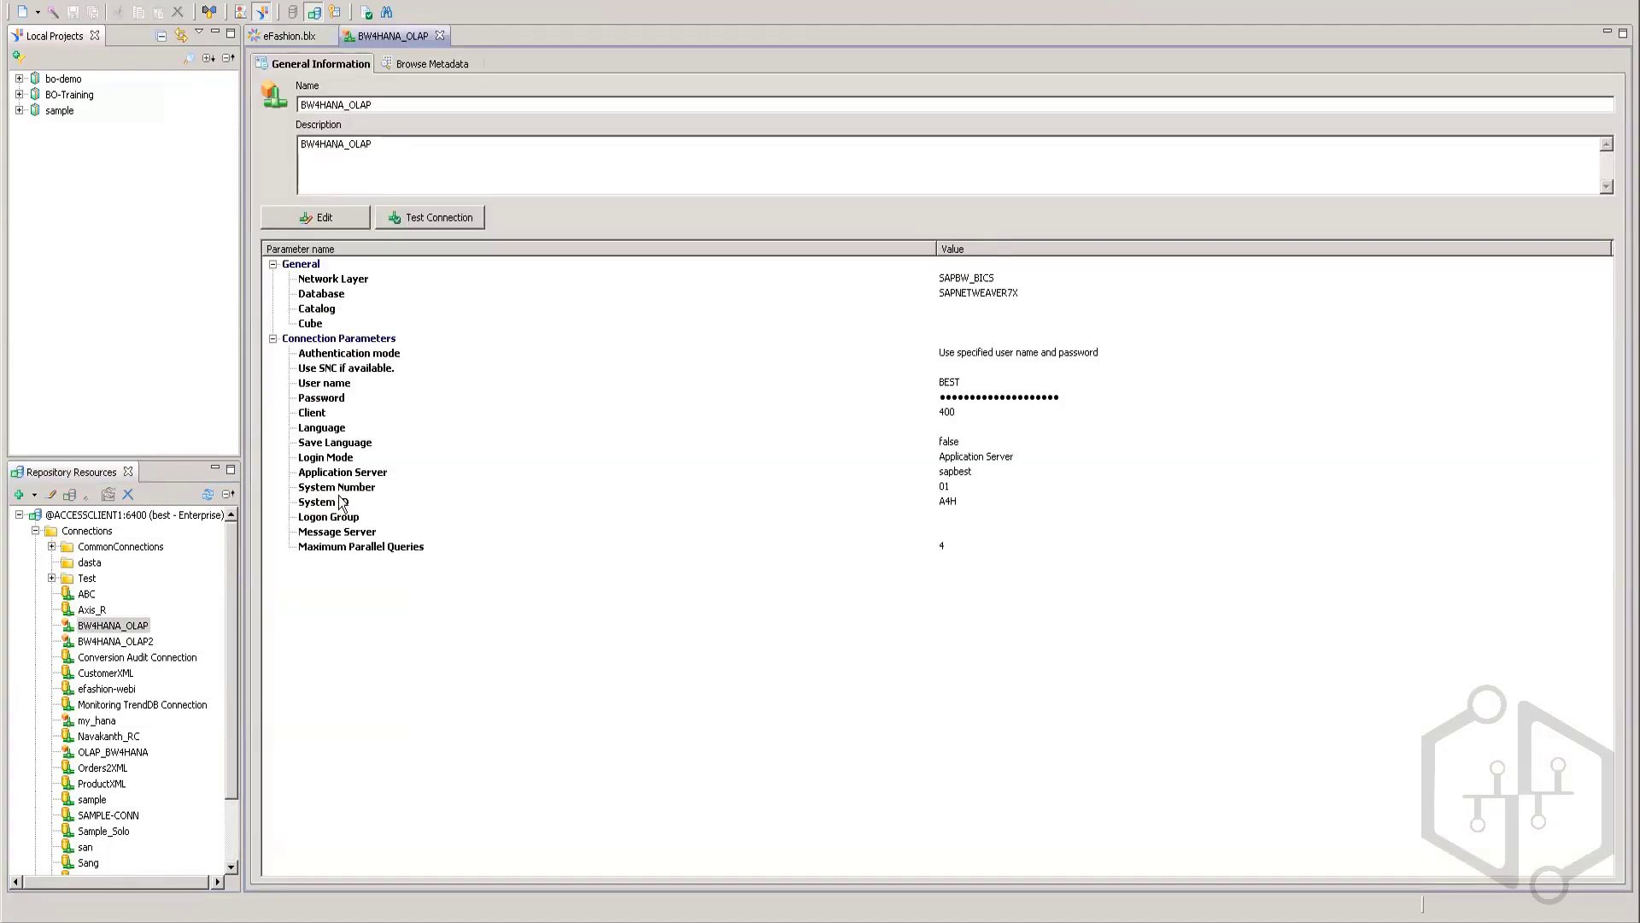
pyautogui.click(342, 222)
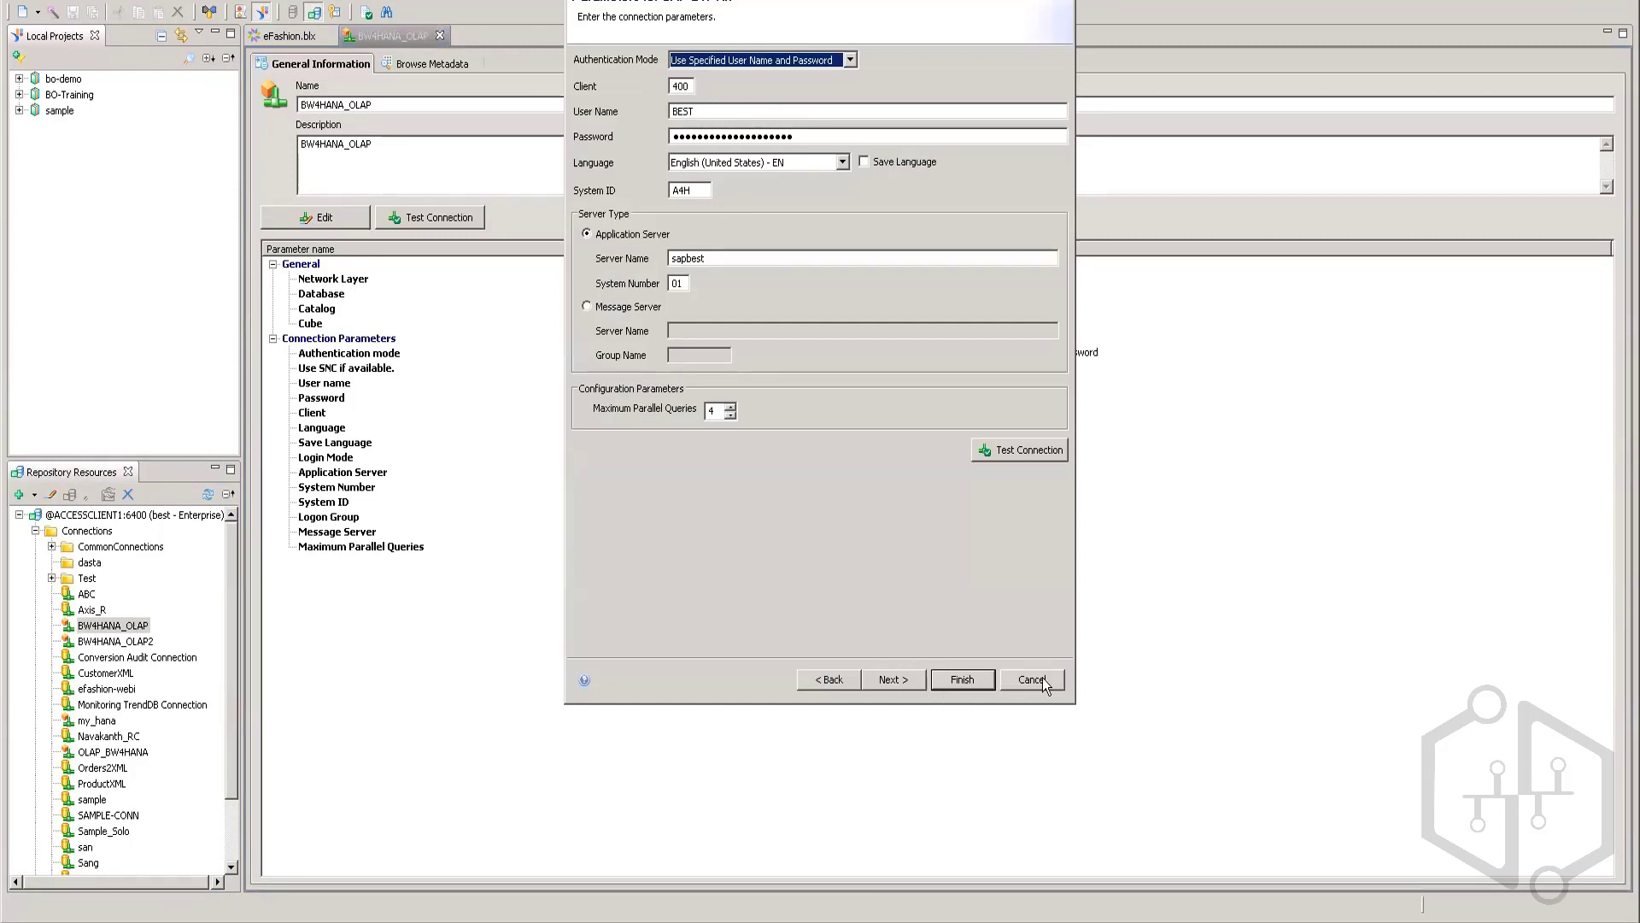
pyautogui.click(960, 683)
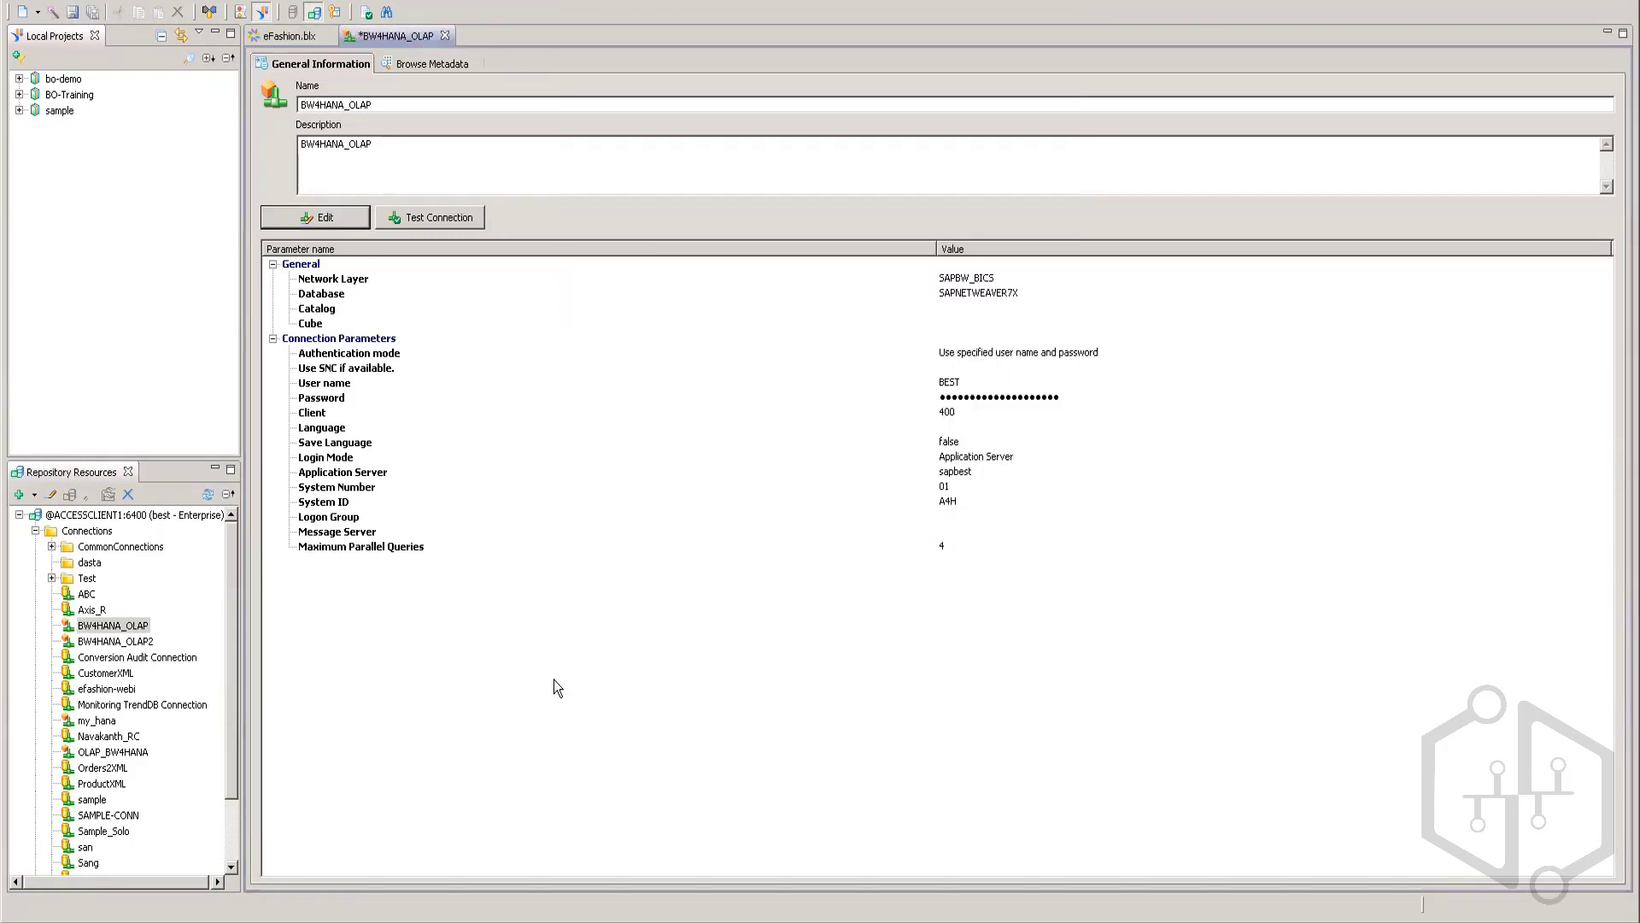
# - Collapse the Connections folder, expand Universes and view the details of eFashion.unx
pyautogui.click(36, 530)
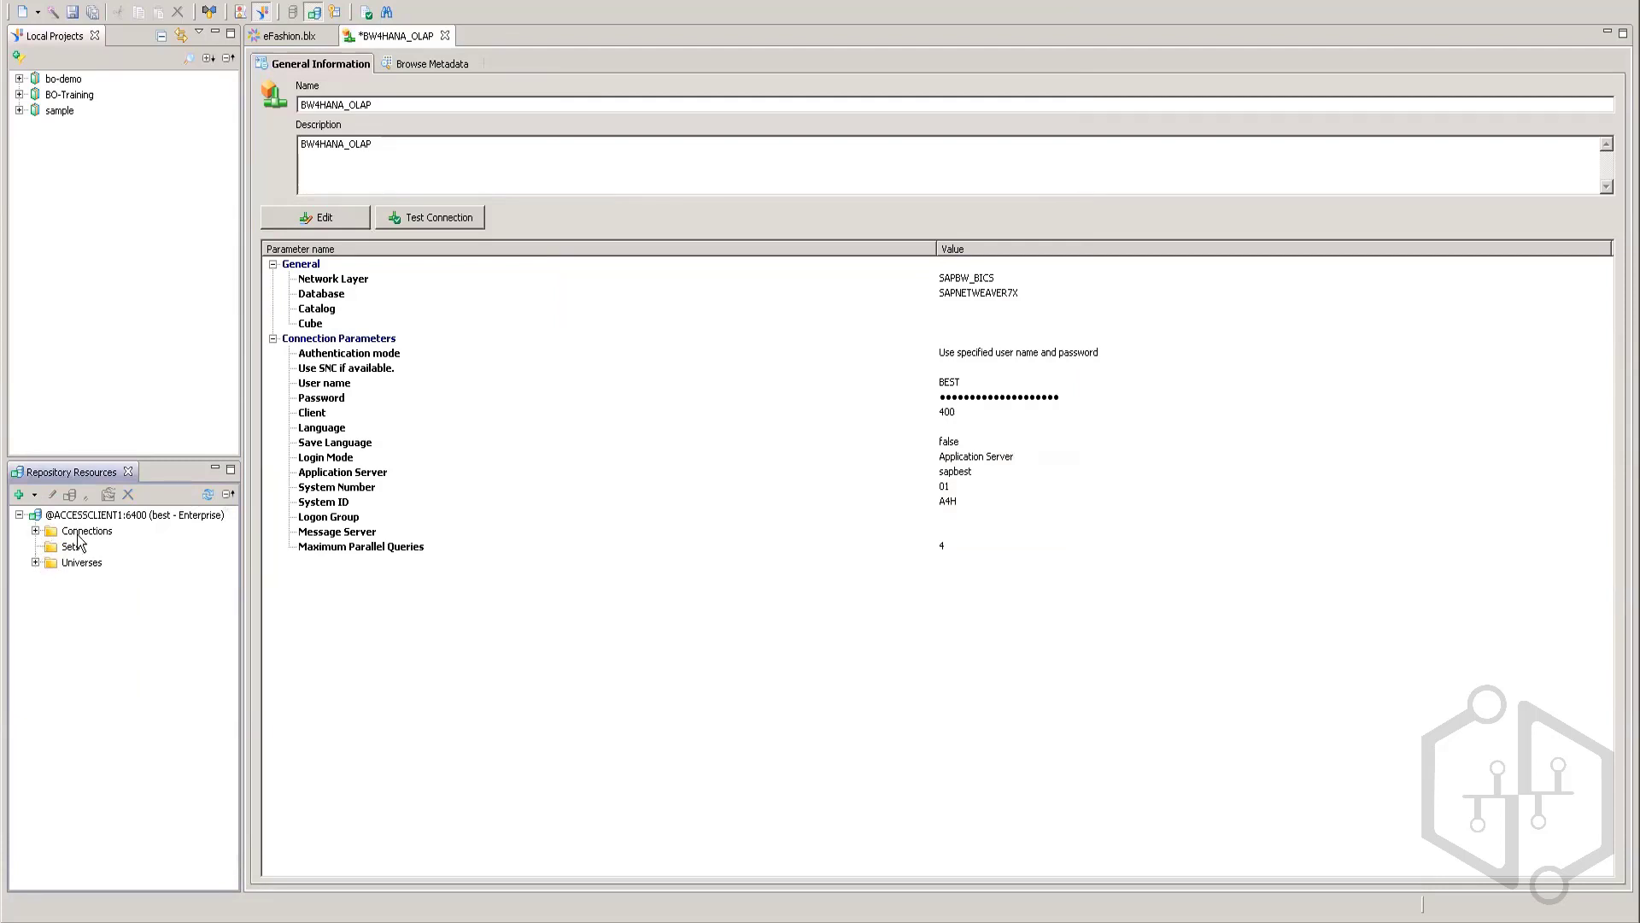
pyautogui.click(35, 563)
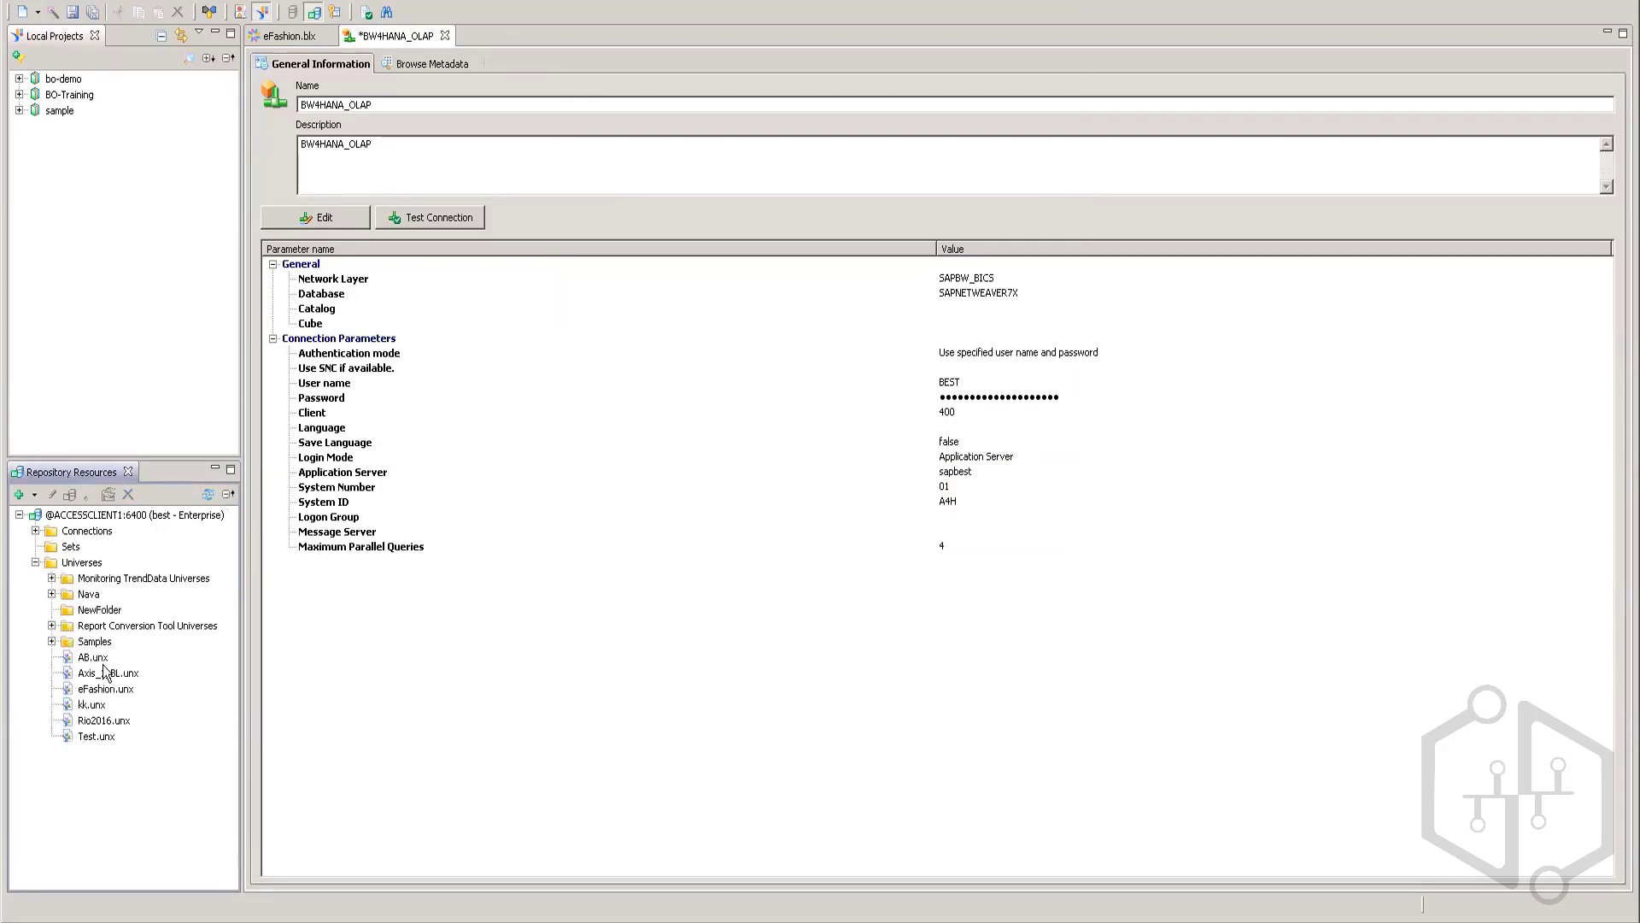
pyautogui.click(123, 692)
pyautogui.moveTo(104, 695)
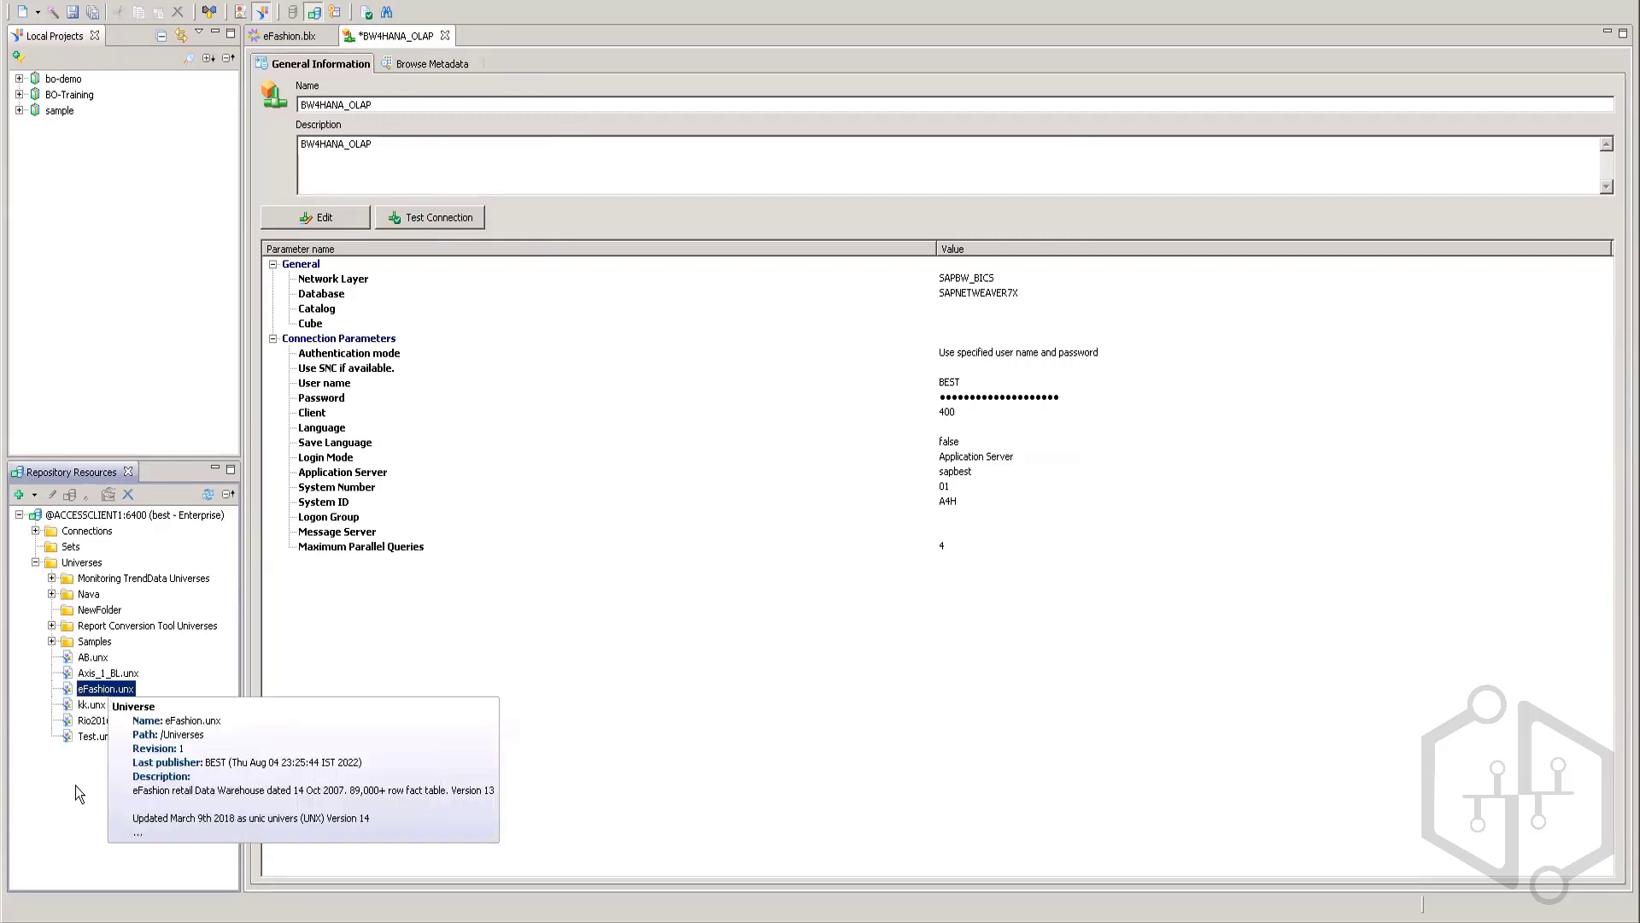
# - Retrieve the eFashion.unx universe from the repository into the bo-demo local project
pyautogui.rightClick(115, 695)
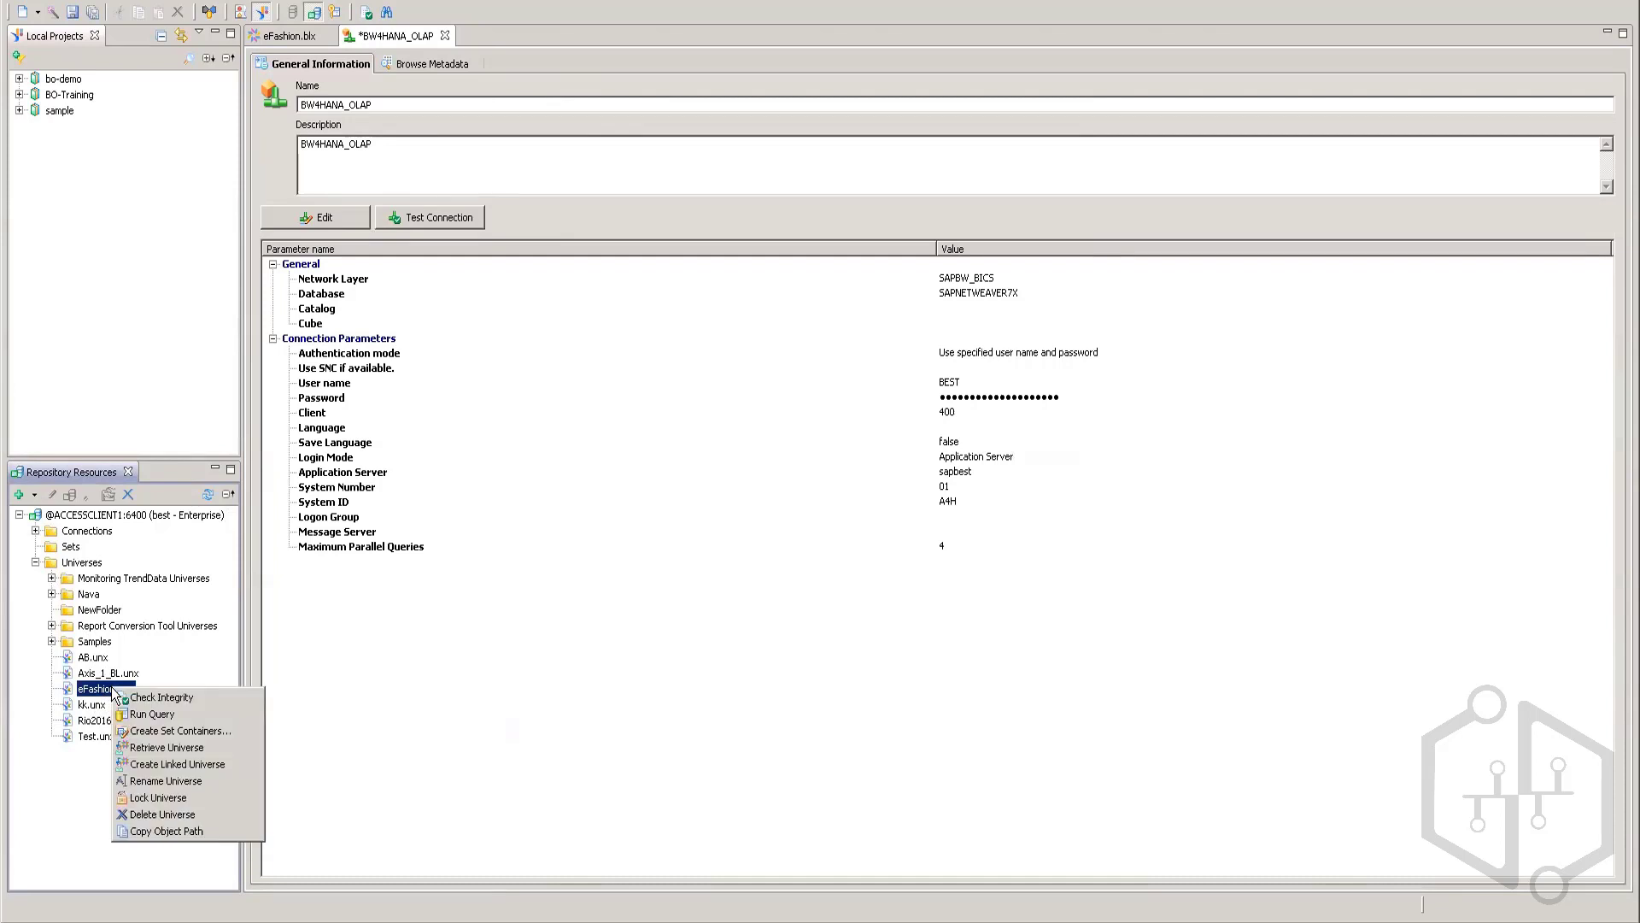
pyautogui.click(156, 751)
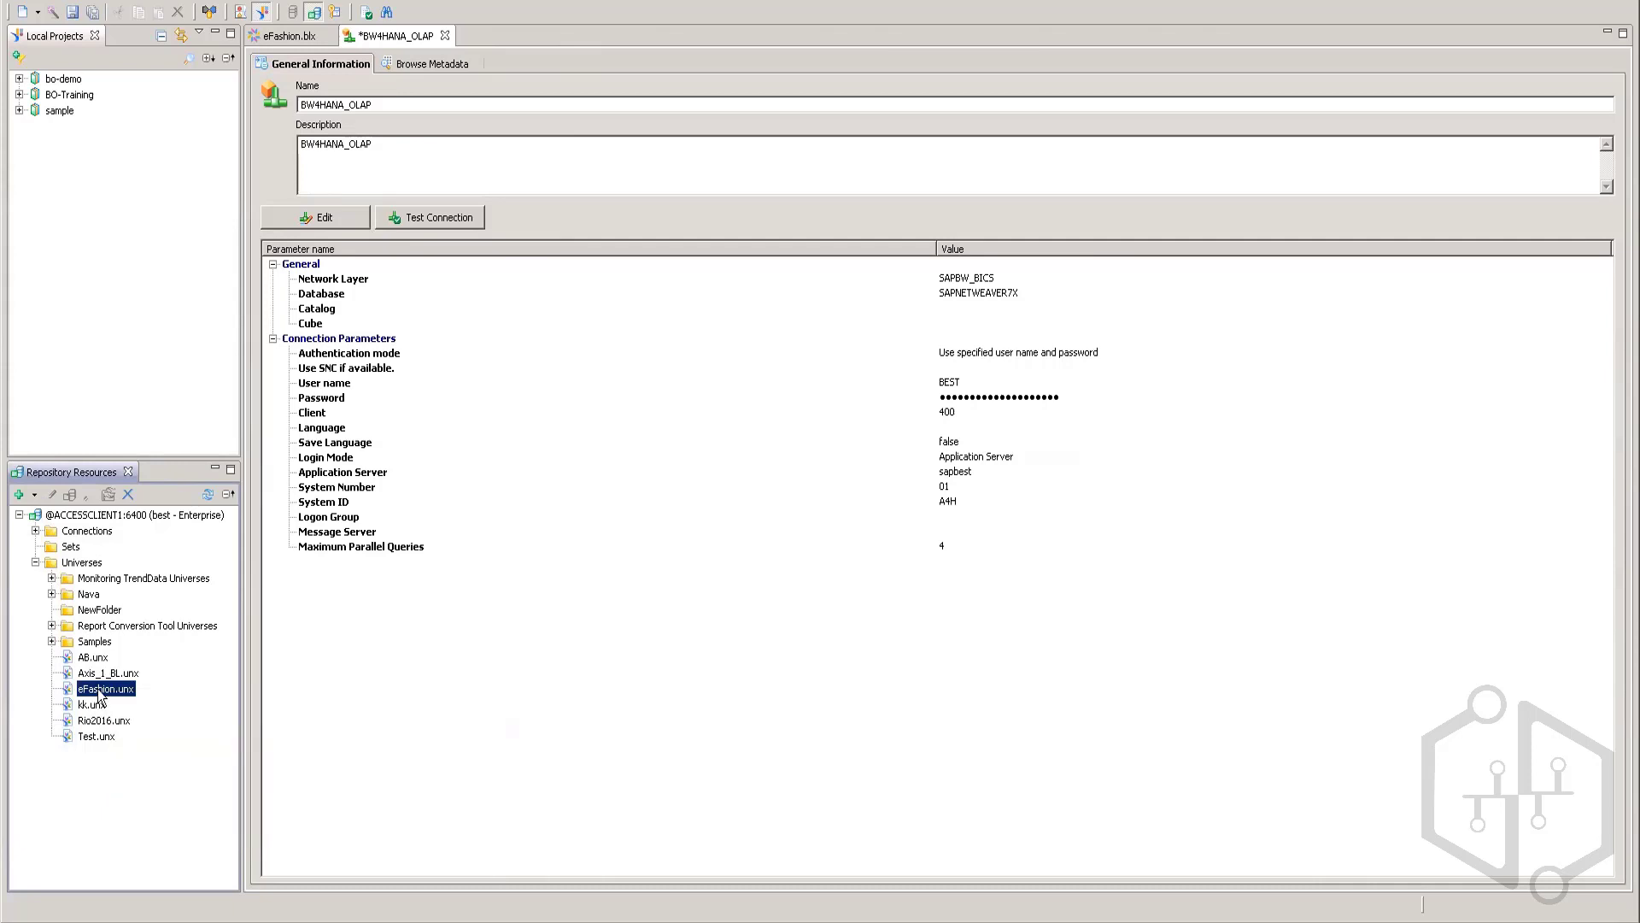
pyautogui.rightClick(100, 694)
pyautogui.click(154, 750)
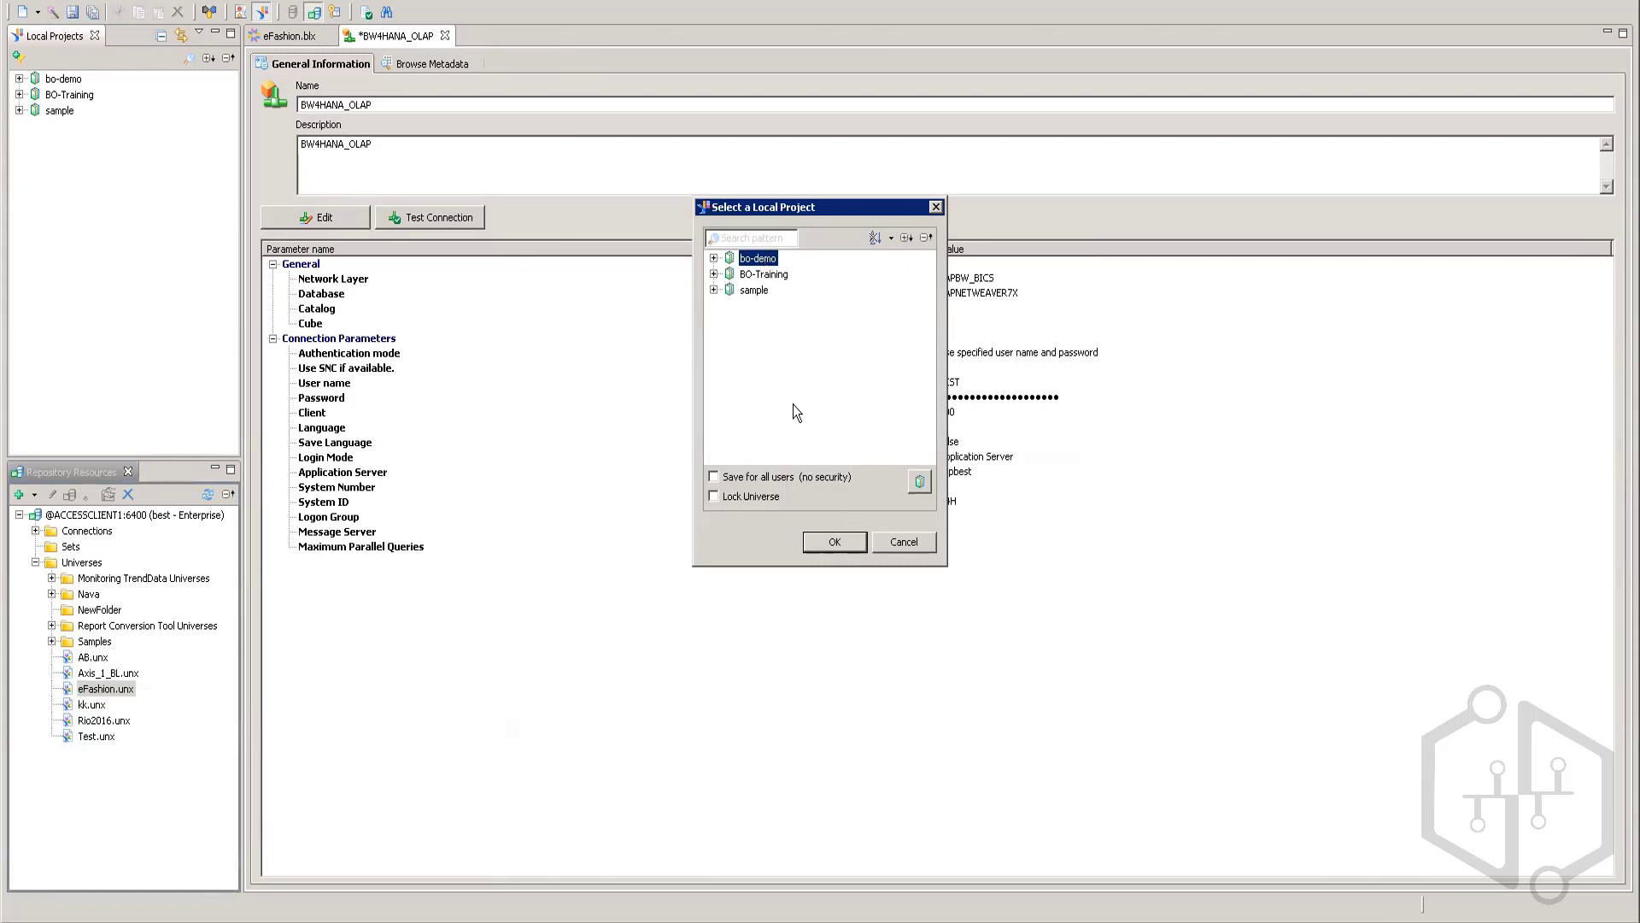
pyautogui.click(822, 543)
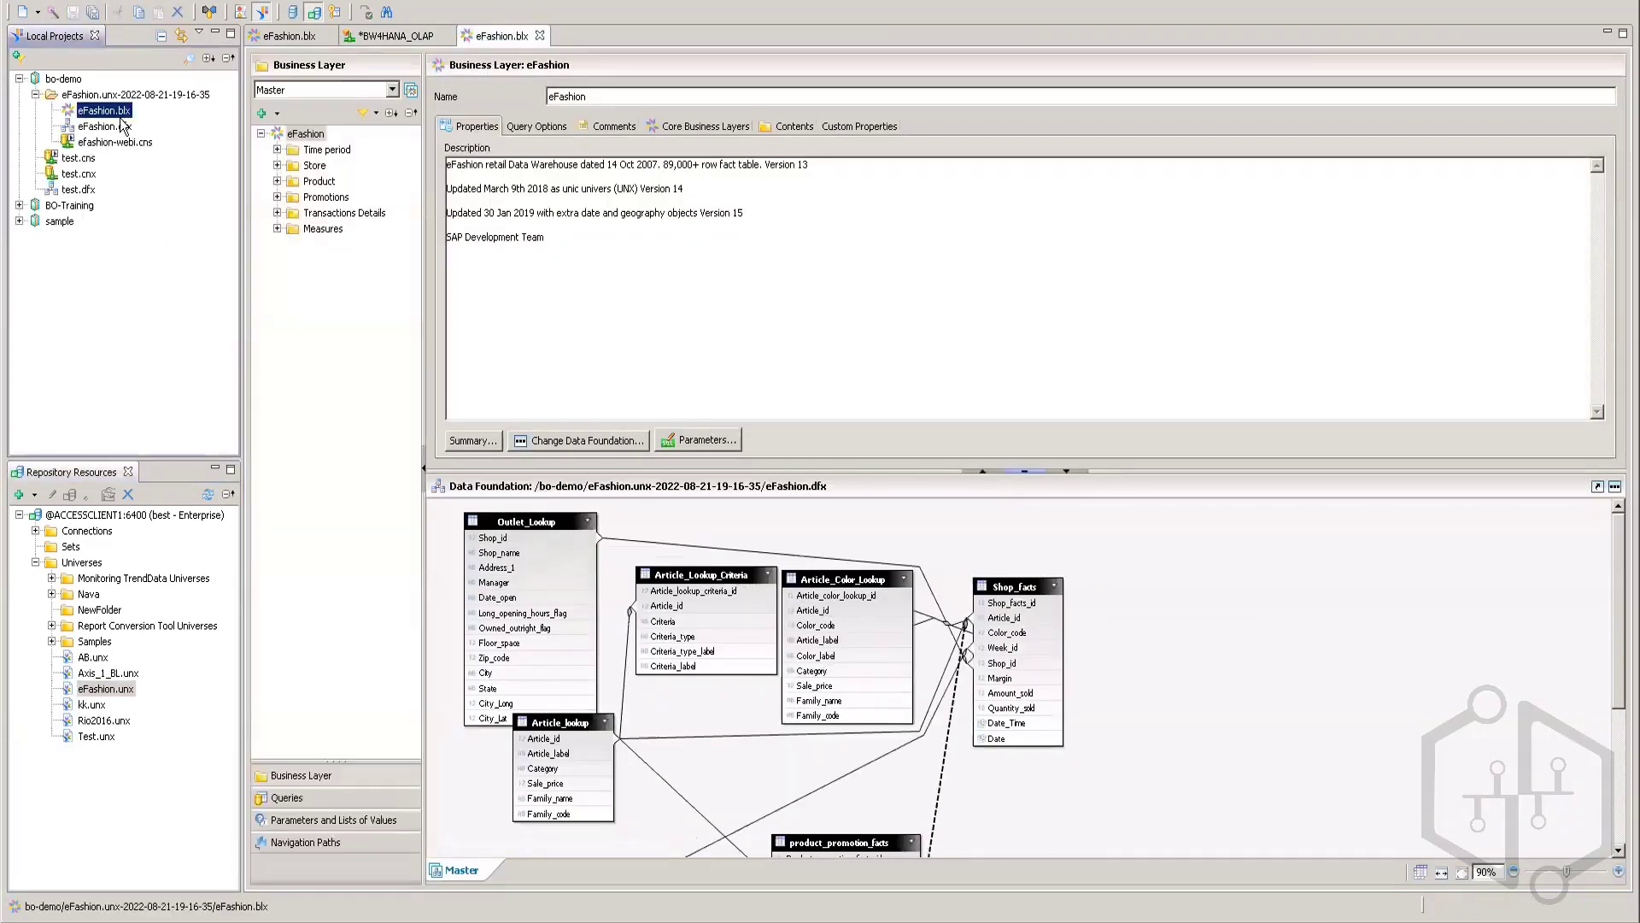
# - Look through the retrieved eFashion.blx, eFashion.dfx and efashion-webi.cns files in the bo-demo project
pyautogui.click(72, 80)
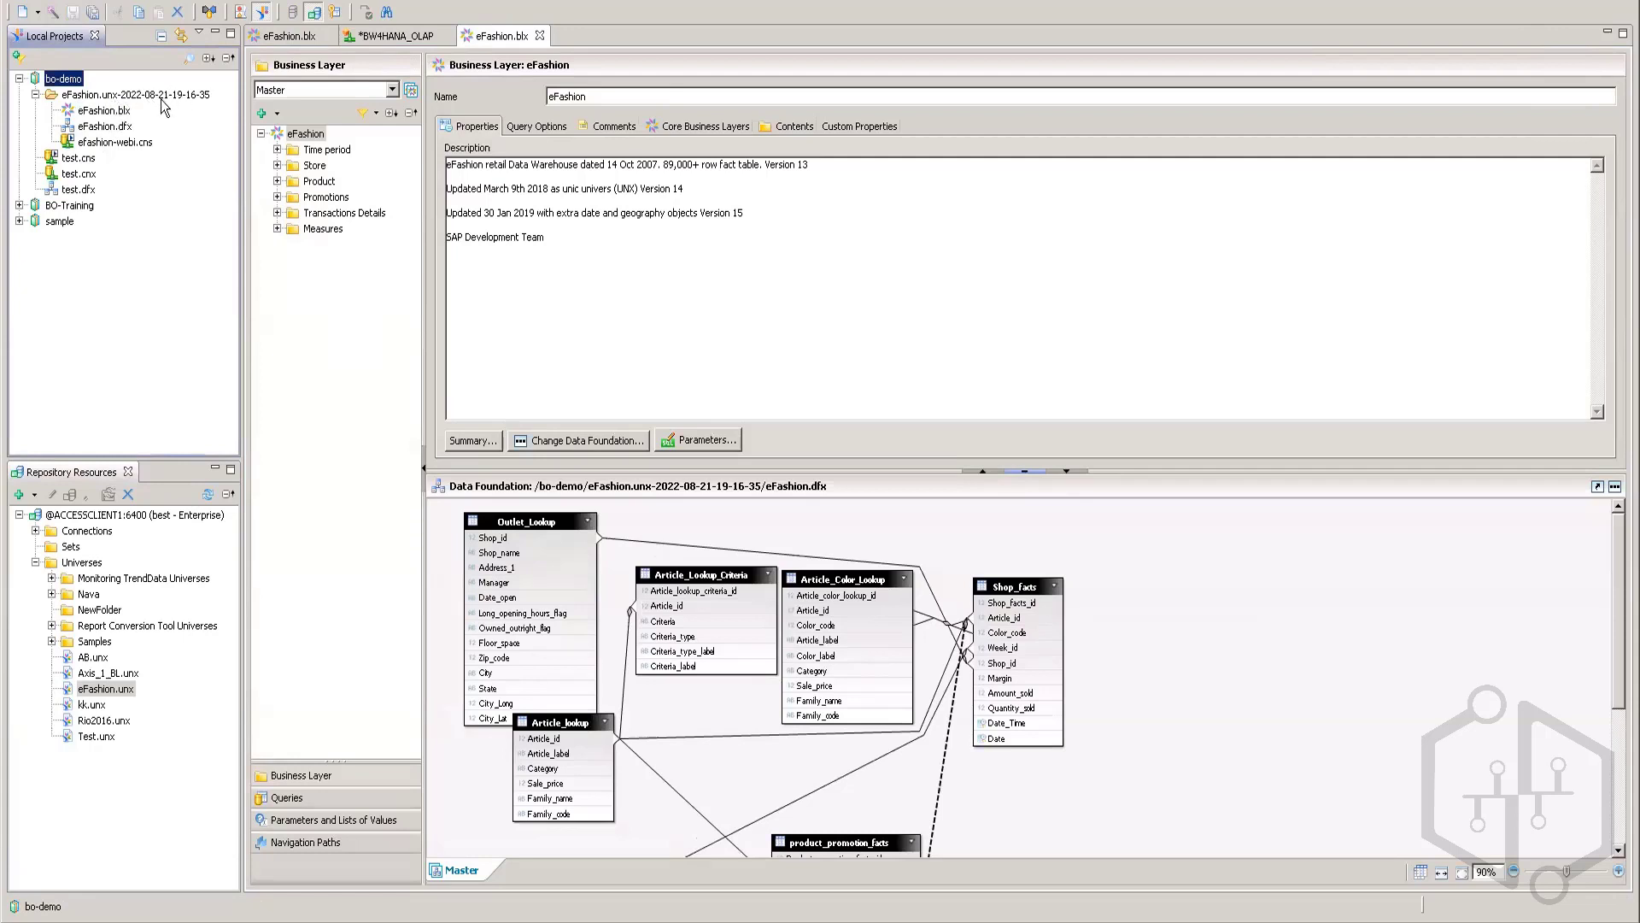
pyautogui.click(114, 113)
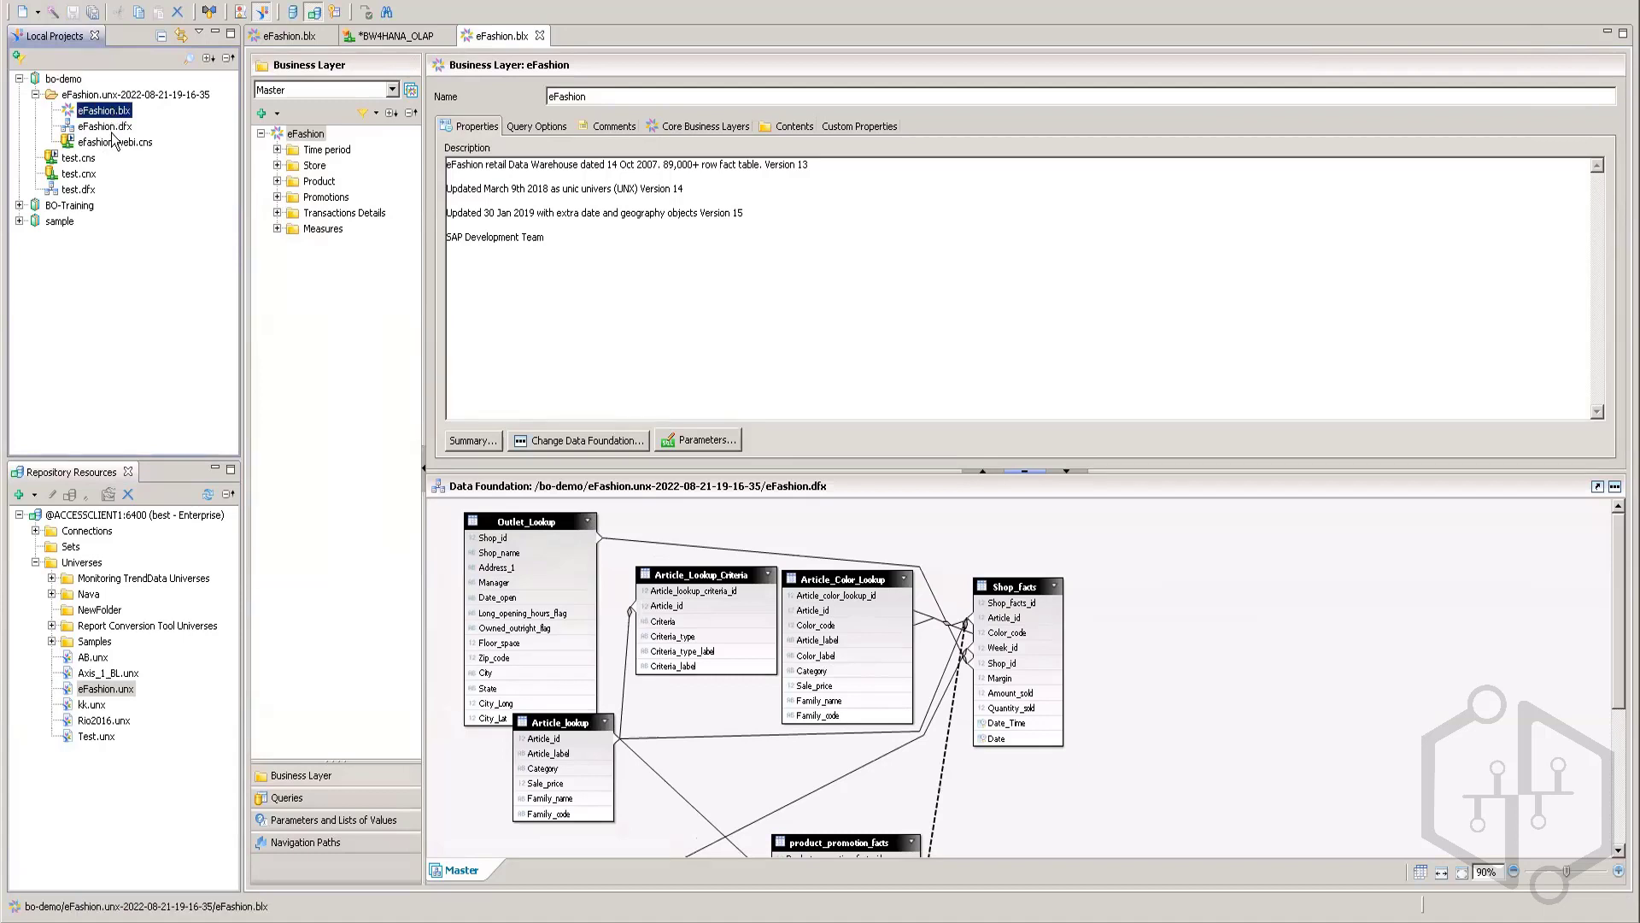
pyautogui.click(114, 142)
pyautogui.click(121, 125)
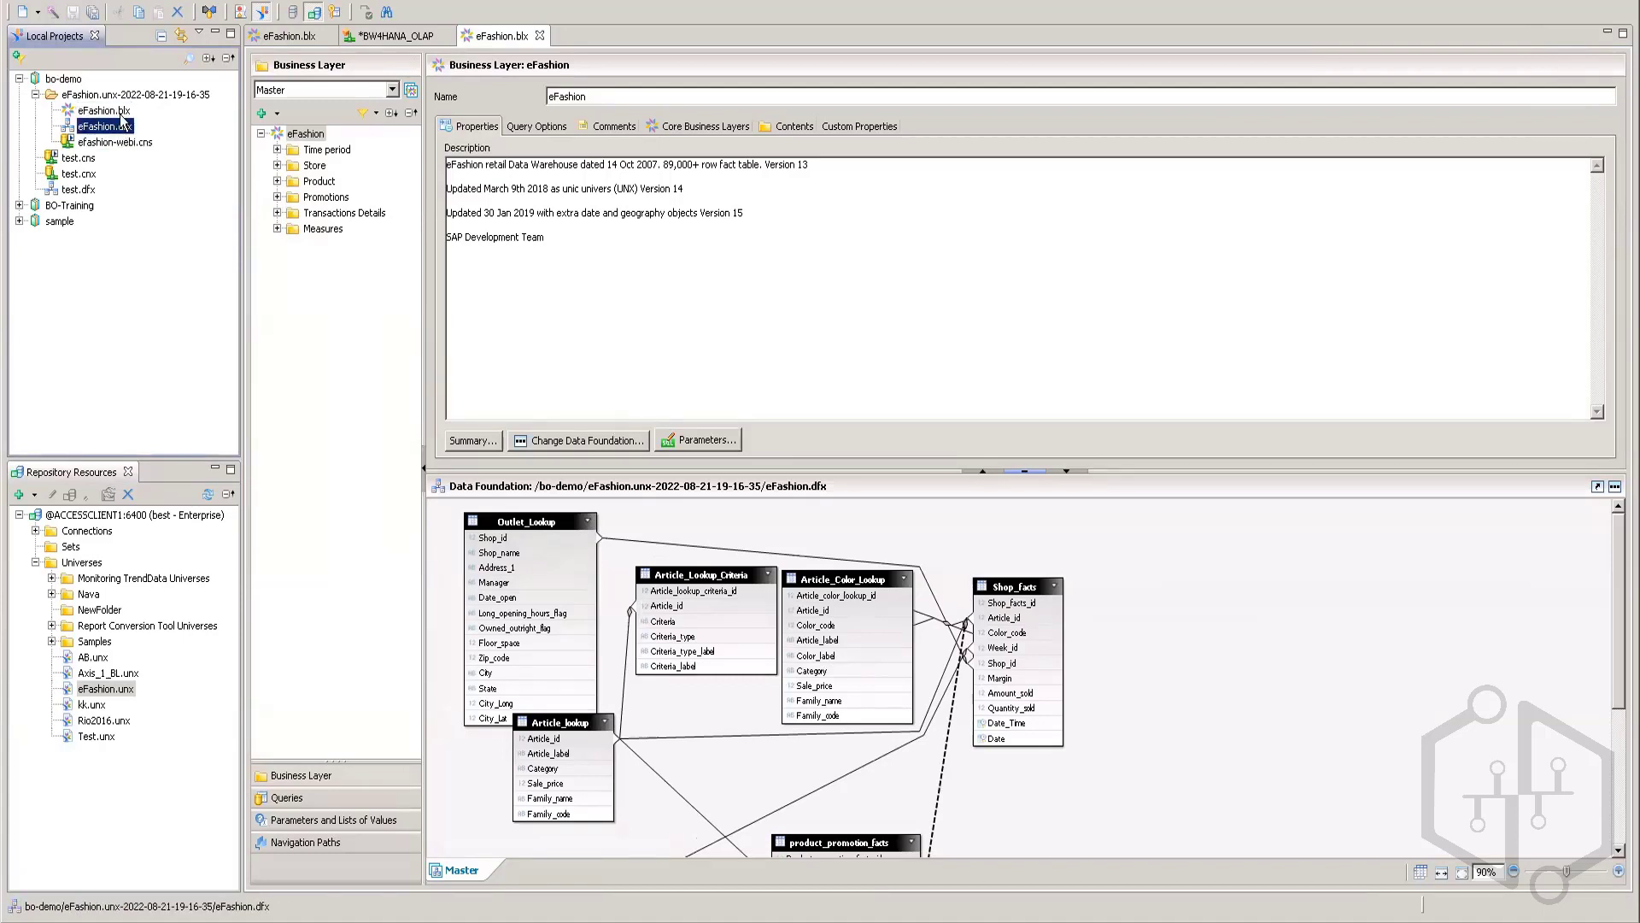
pyautogui.click(122, 112)
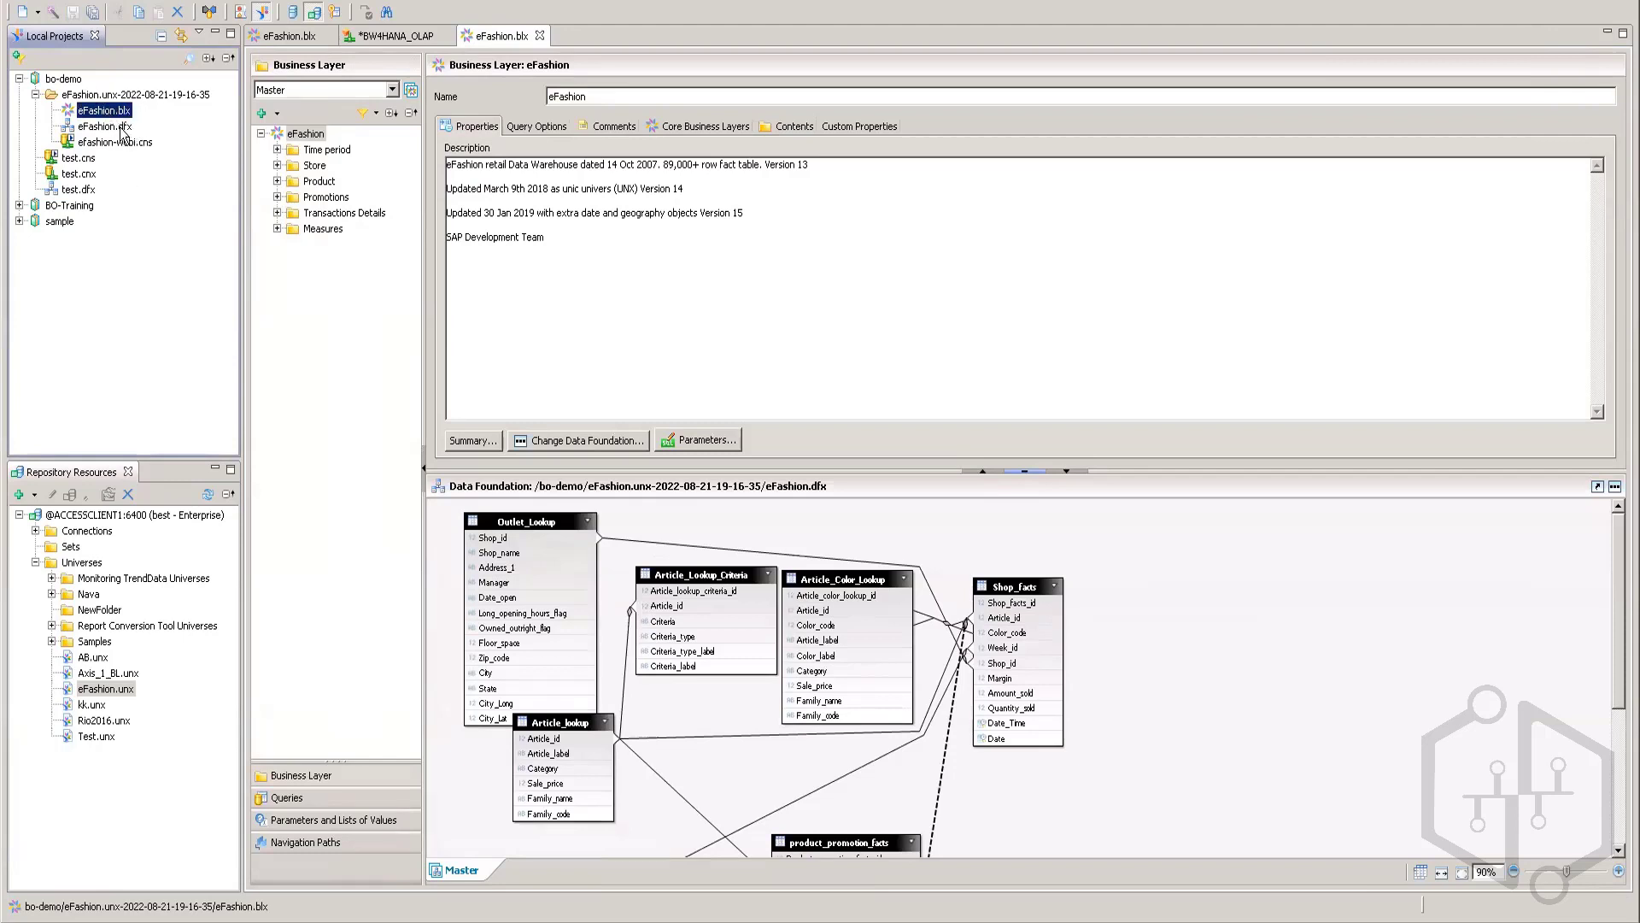
# - Open the eFashion.dfx data foundation and view the join between Article_lookup and product_promotion_facts, closing it without changes
pyautogui.doubleClick(107, 128)
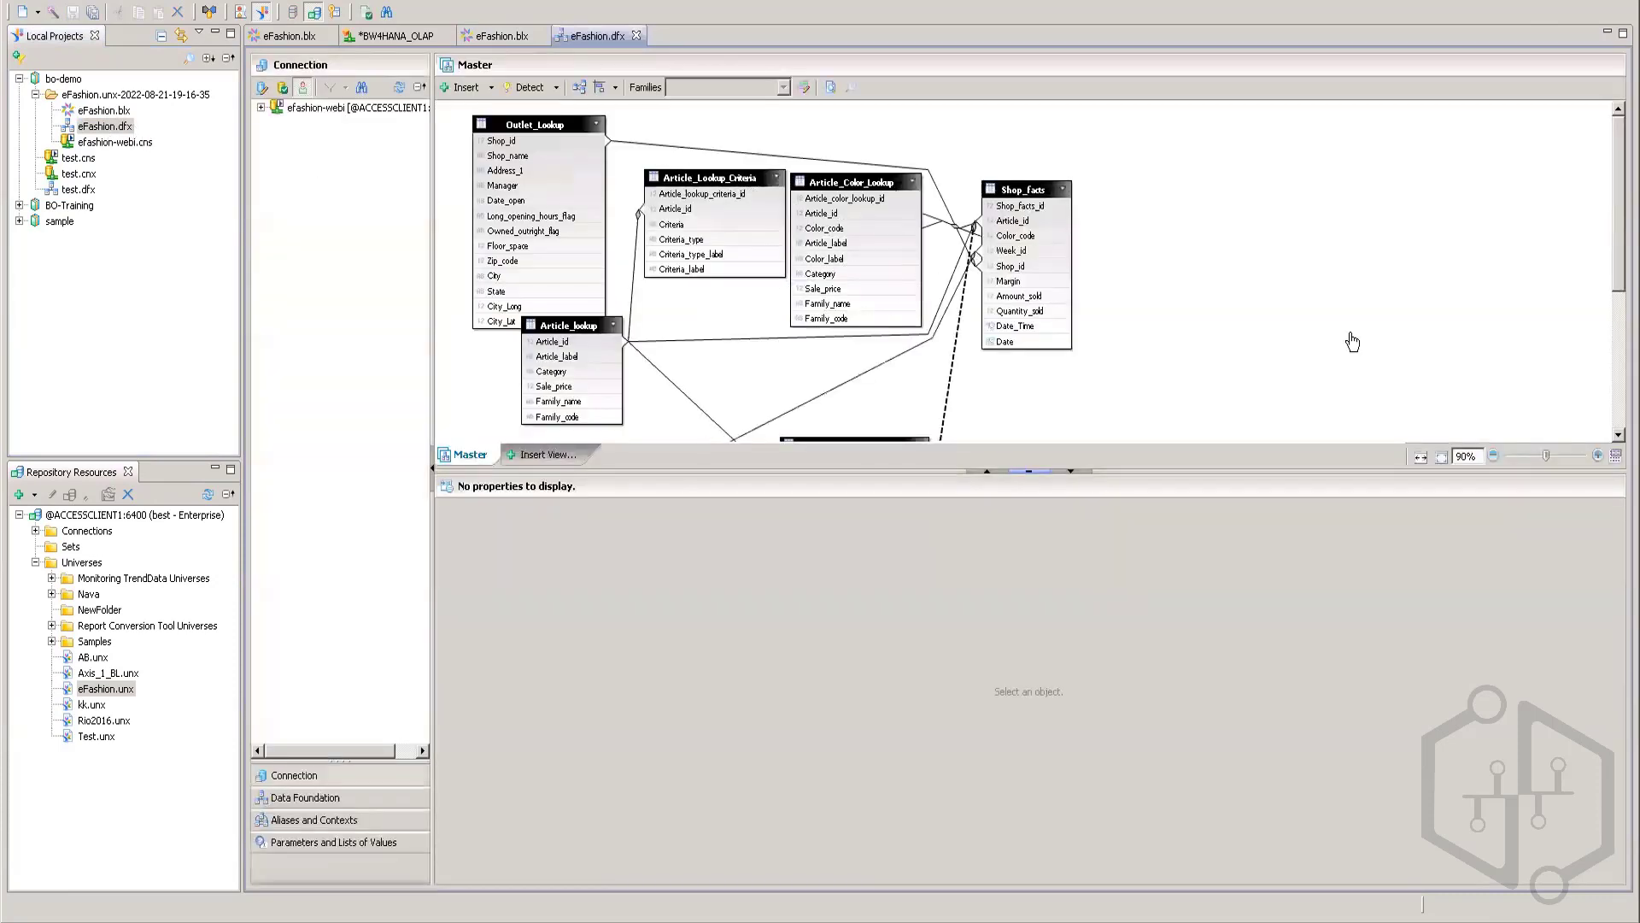
pyautogui.scroll(-5, 1291, 366)
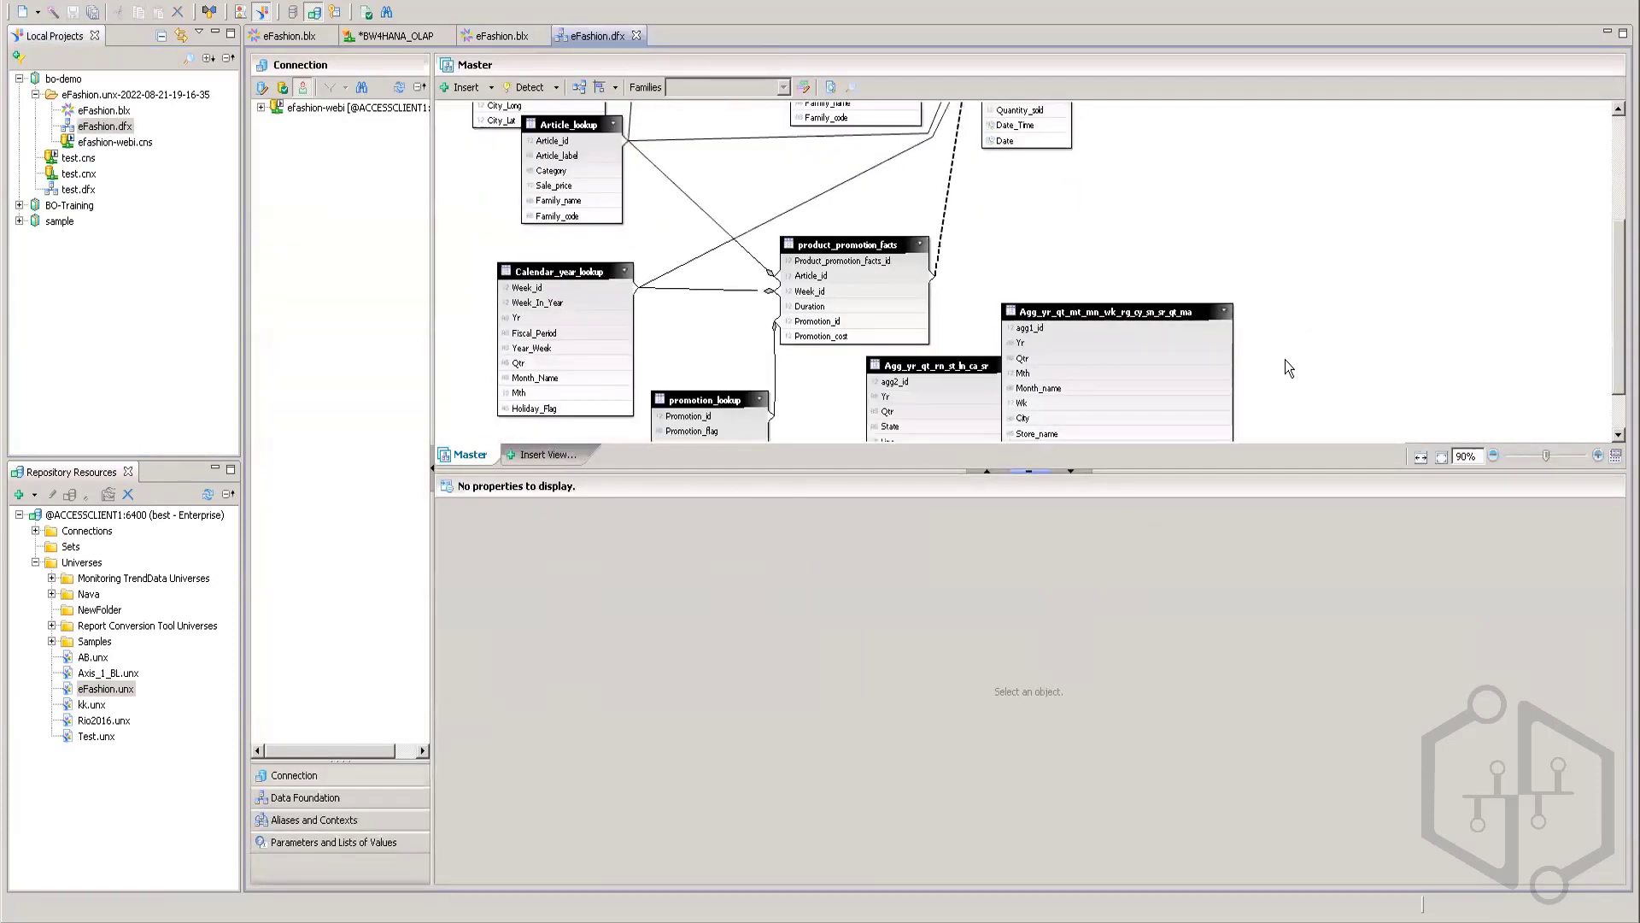
pyautogui.scroll(5, 671, 378)
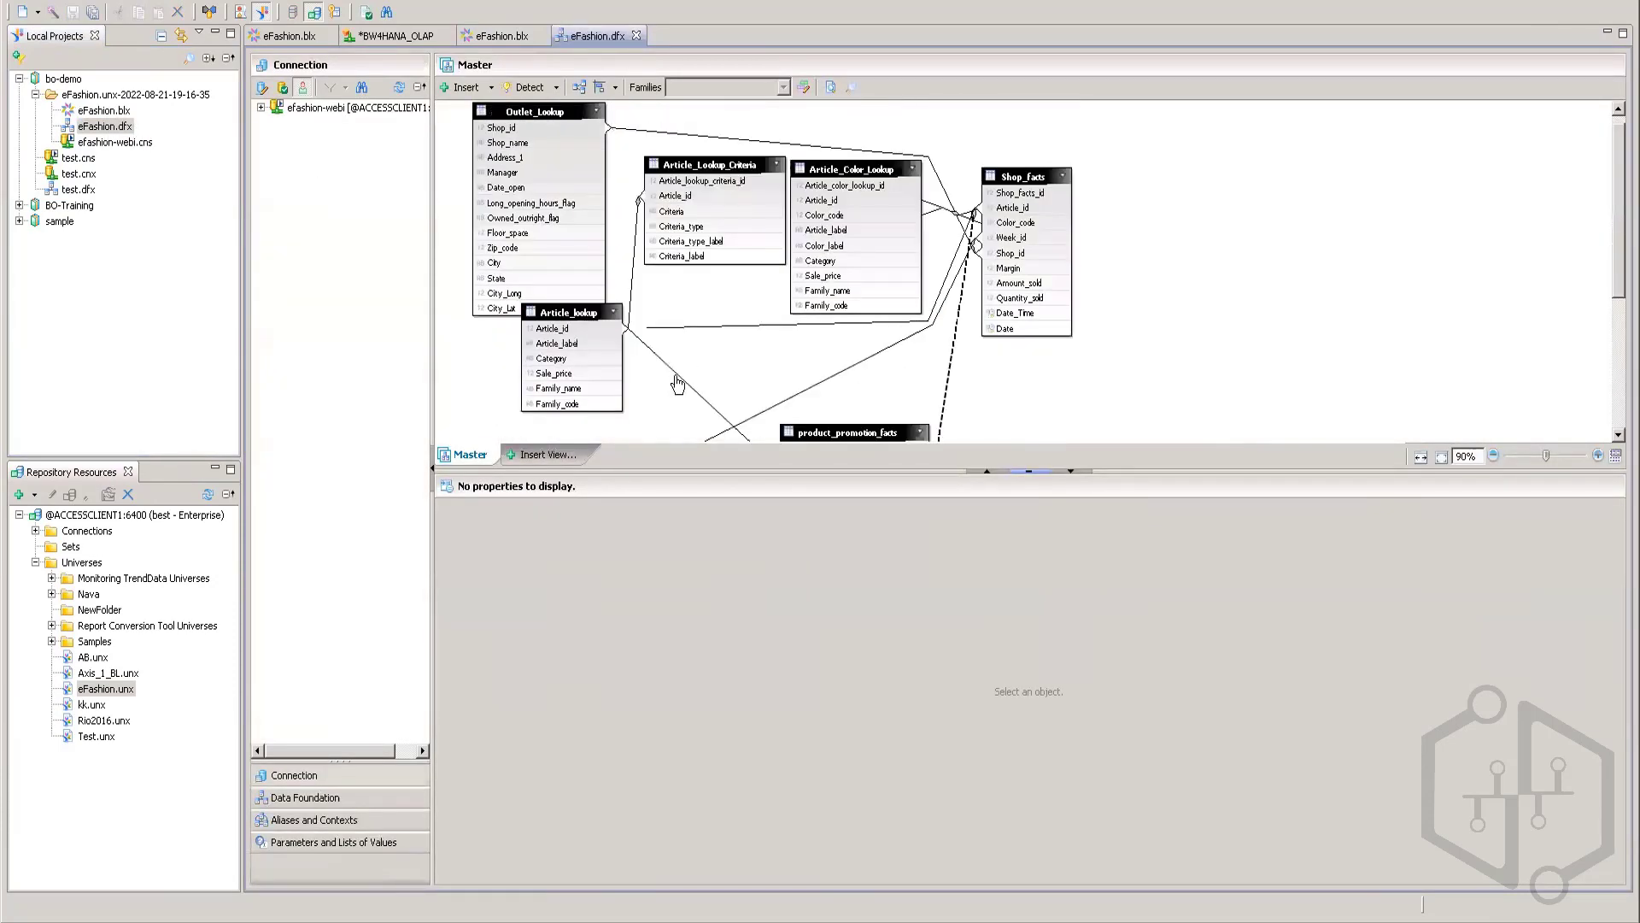
pyautogui.doubleClick(676, 383)
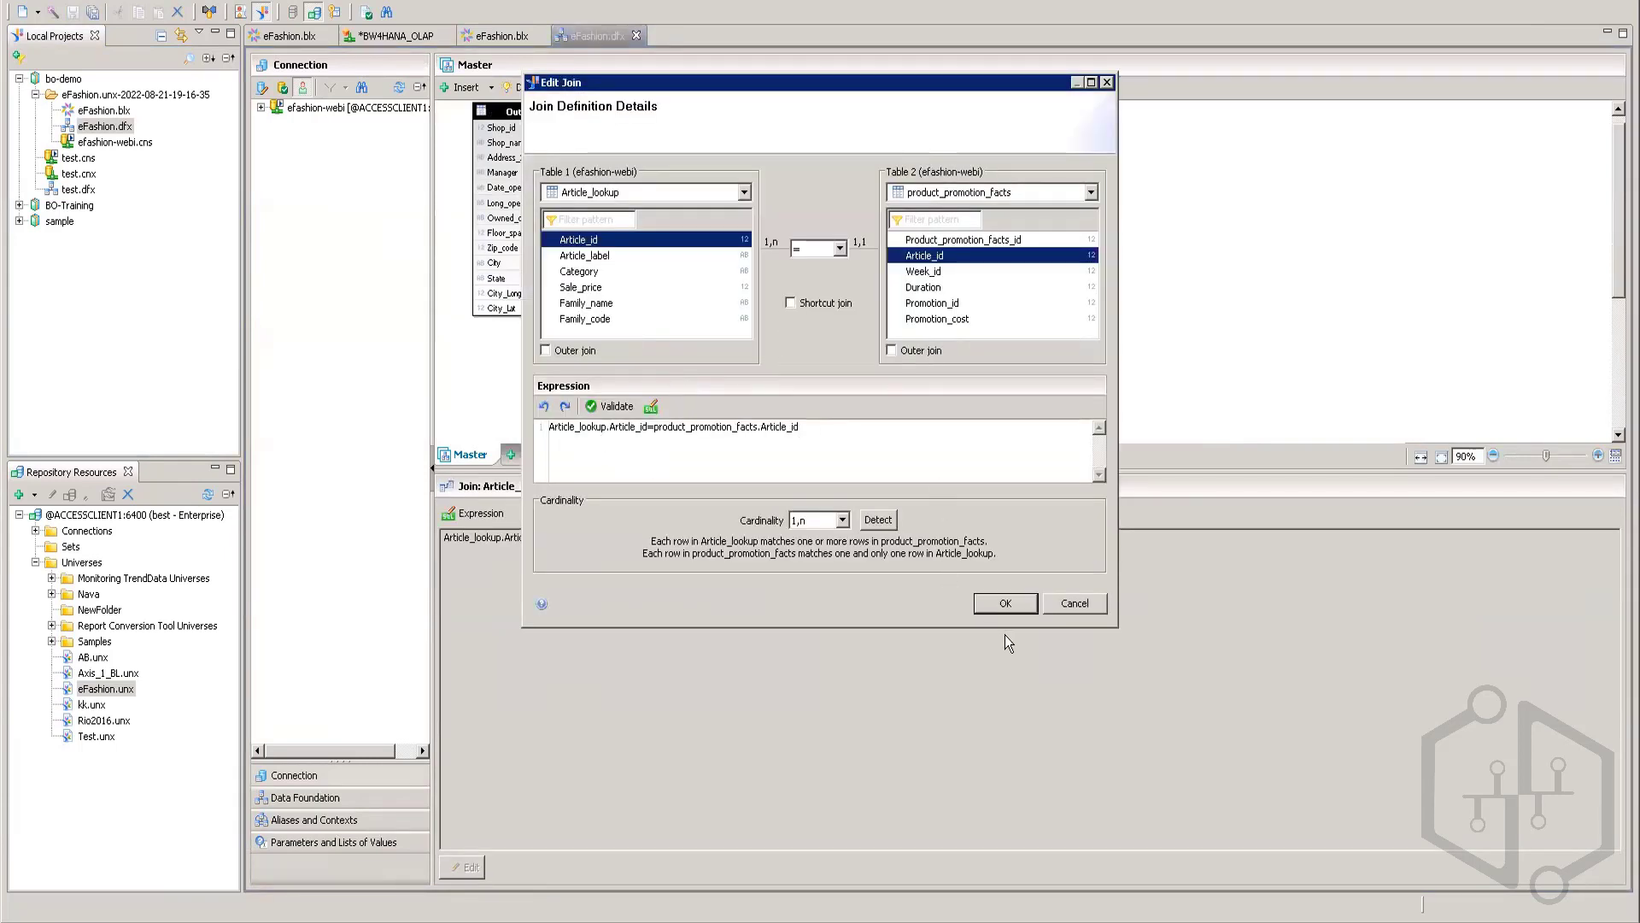
pyautogui.click(1075, 603)
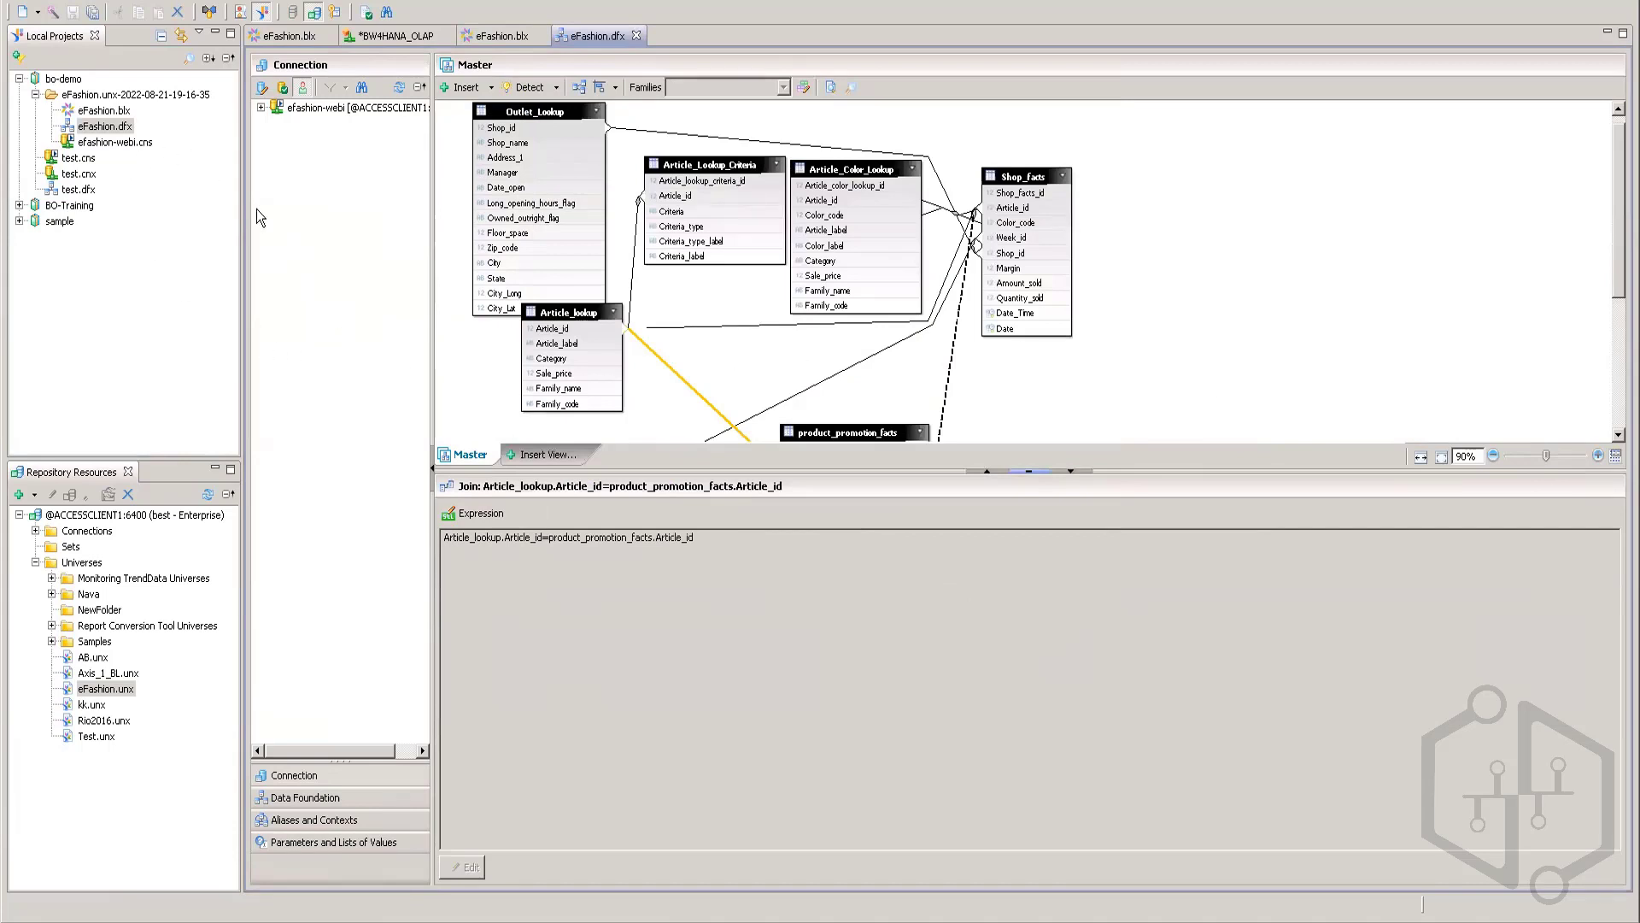
# - Return to the eFashion.blx business layer, expand Time period and show the Year dimension's definition
pyautogui.doubleClick(106, 111)
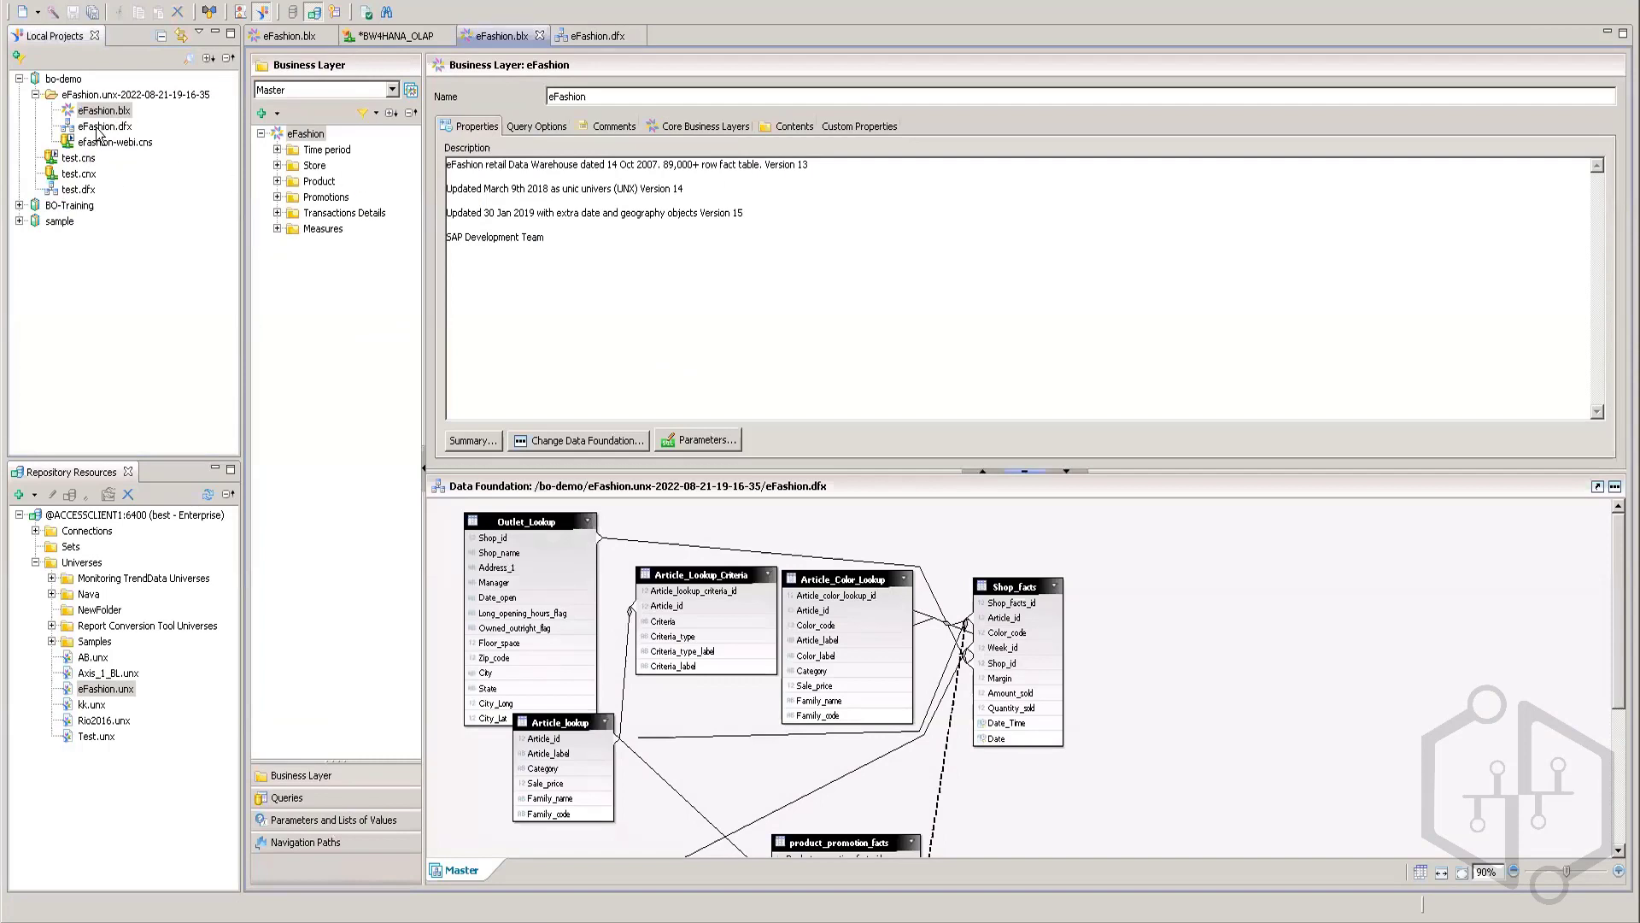
pyautogui.click(117, 113)
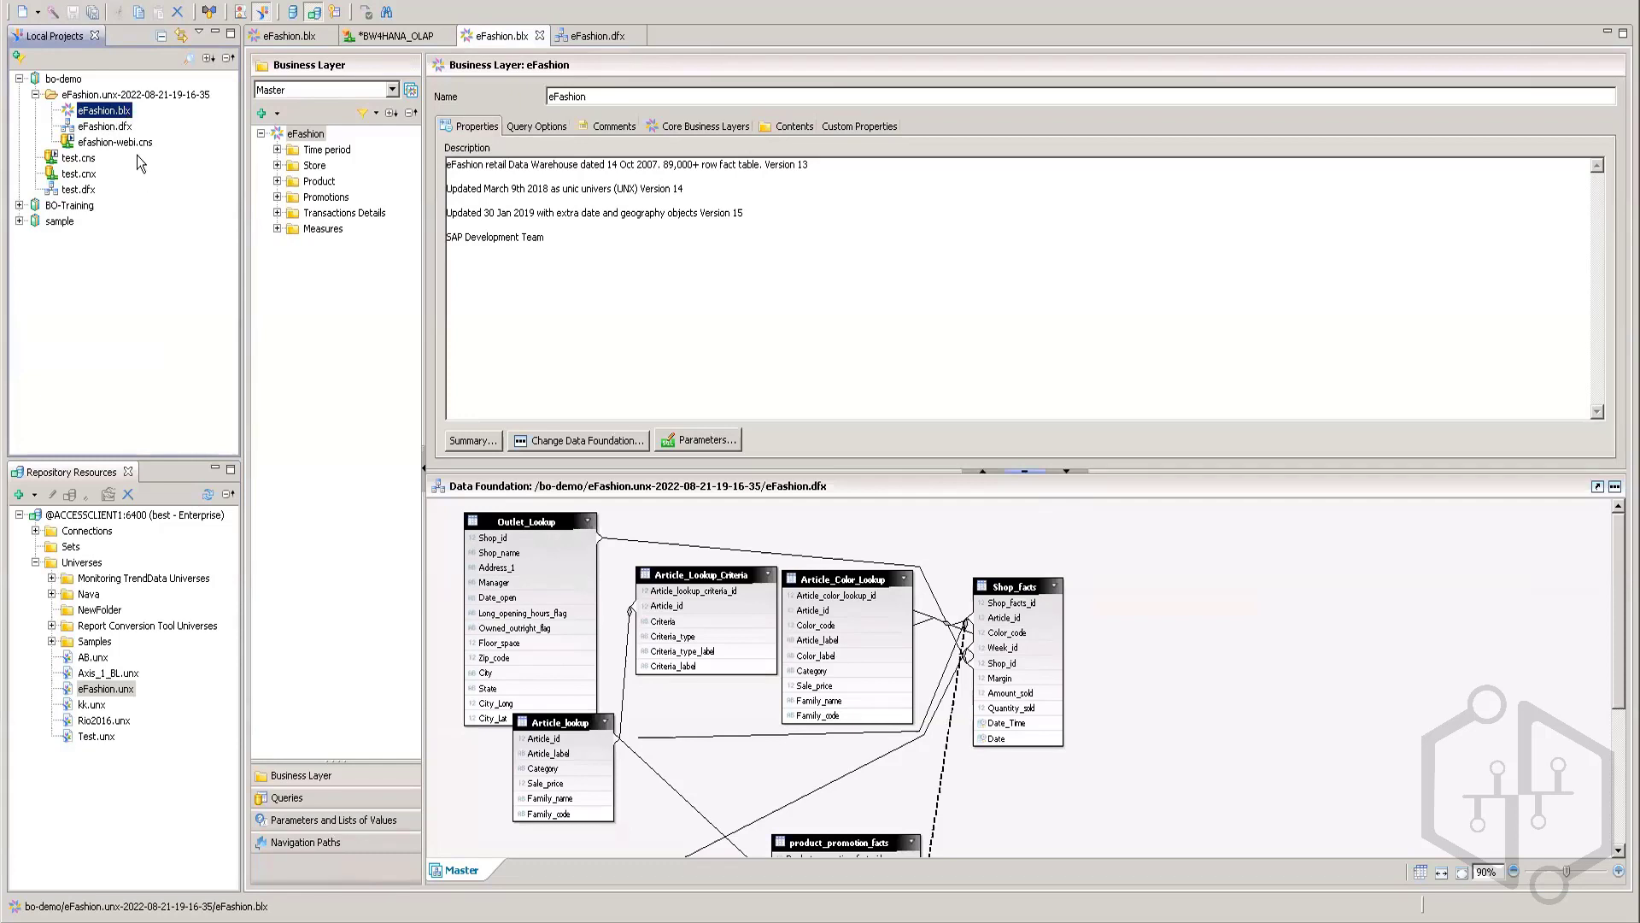
pyautogui.click(277, 151)
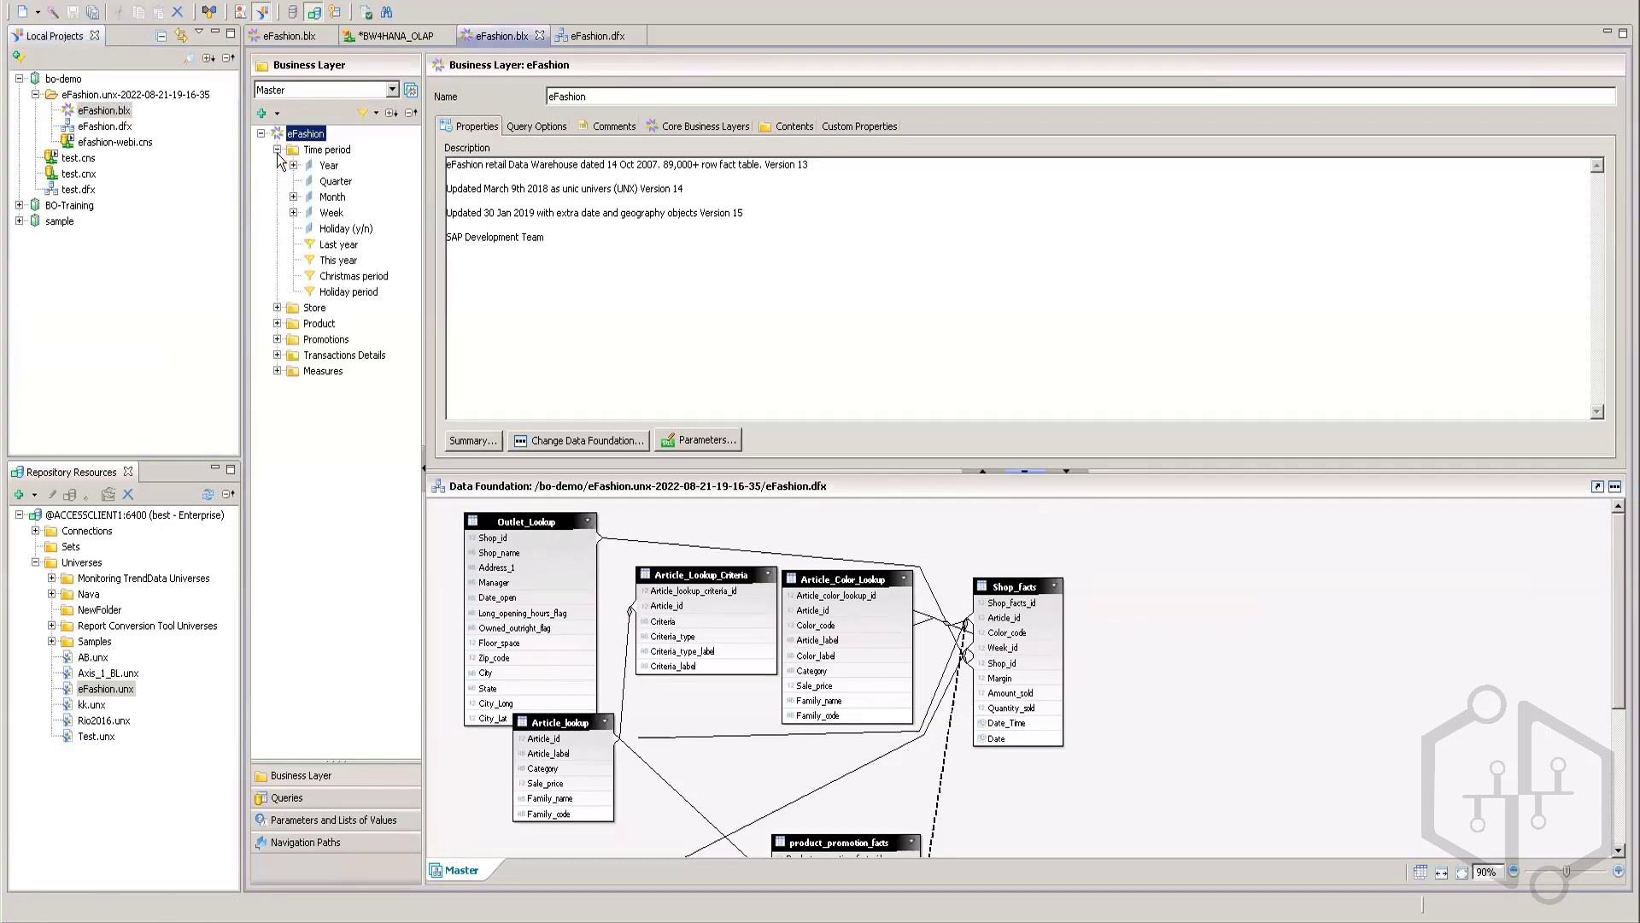
pyautogui.click(329, 166)
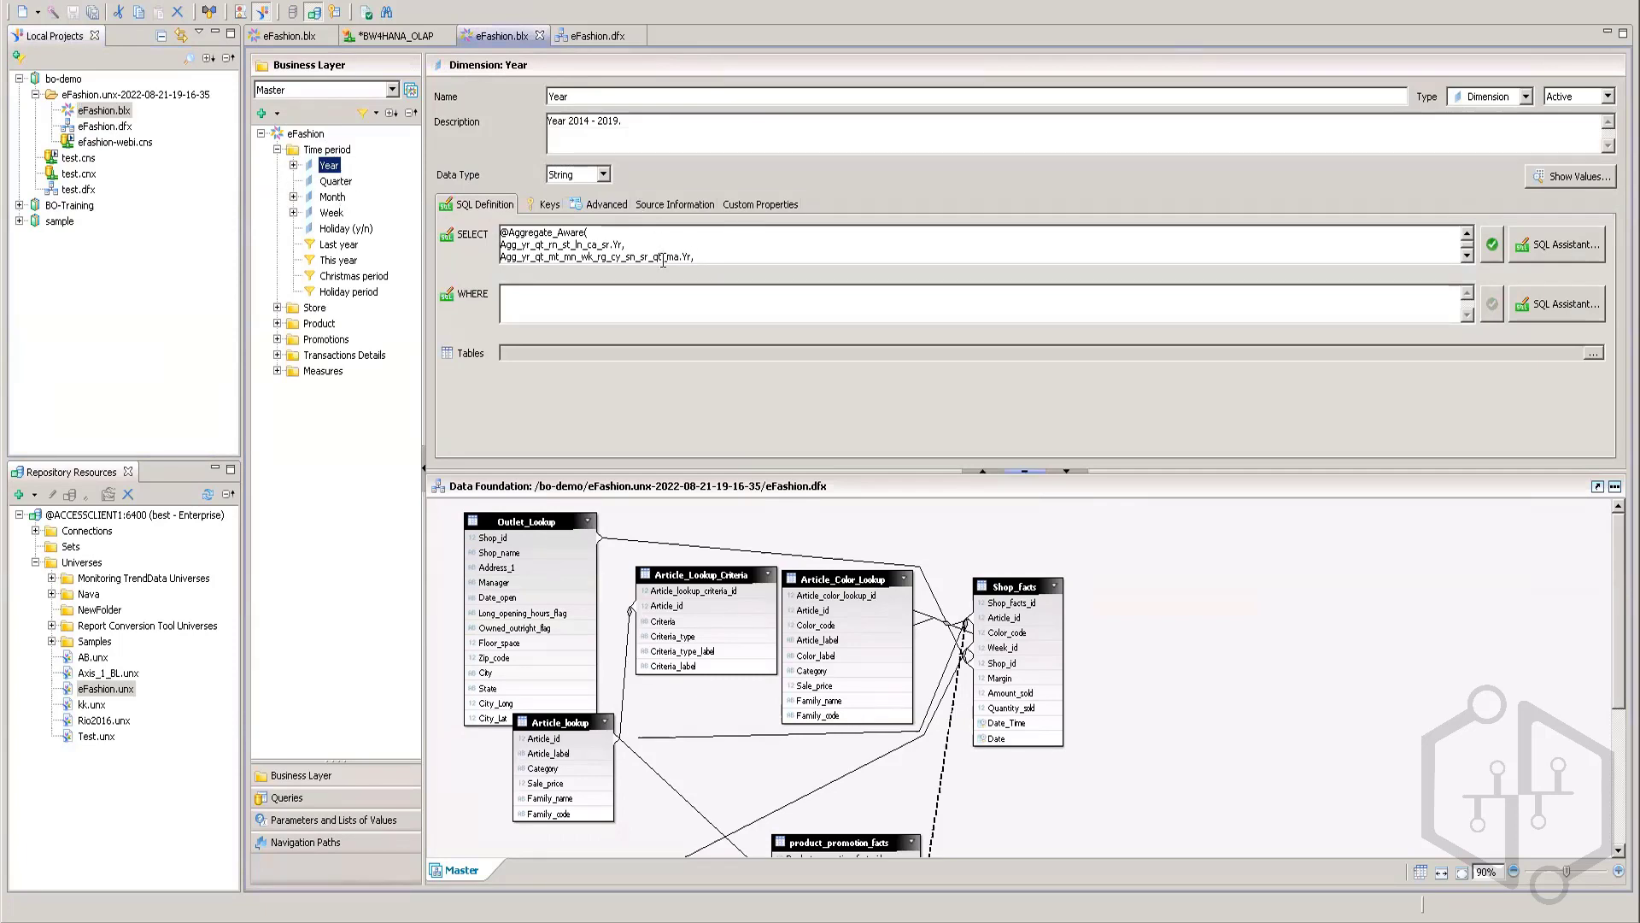
pyautogui.click(589, 232)
pyautogui.doubleClick(589, 232)
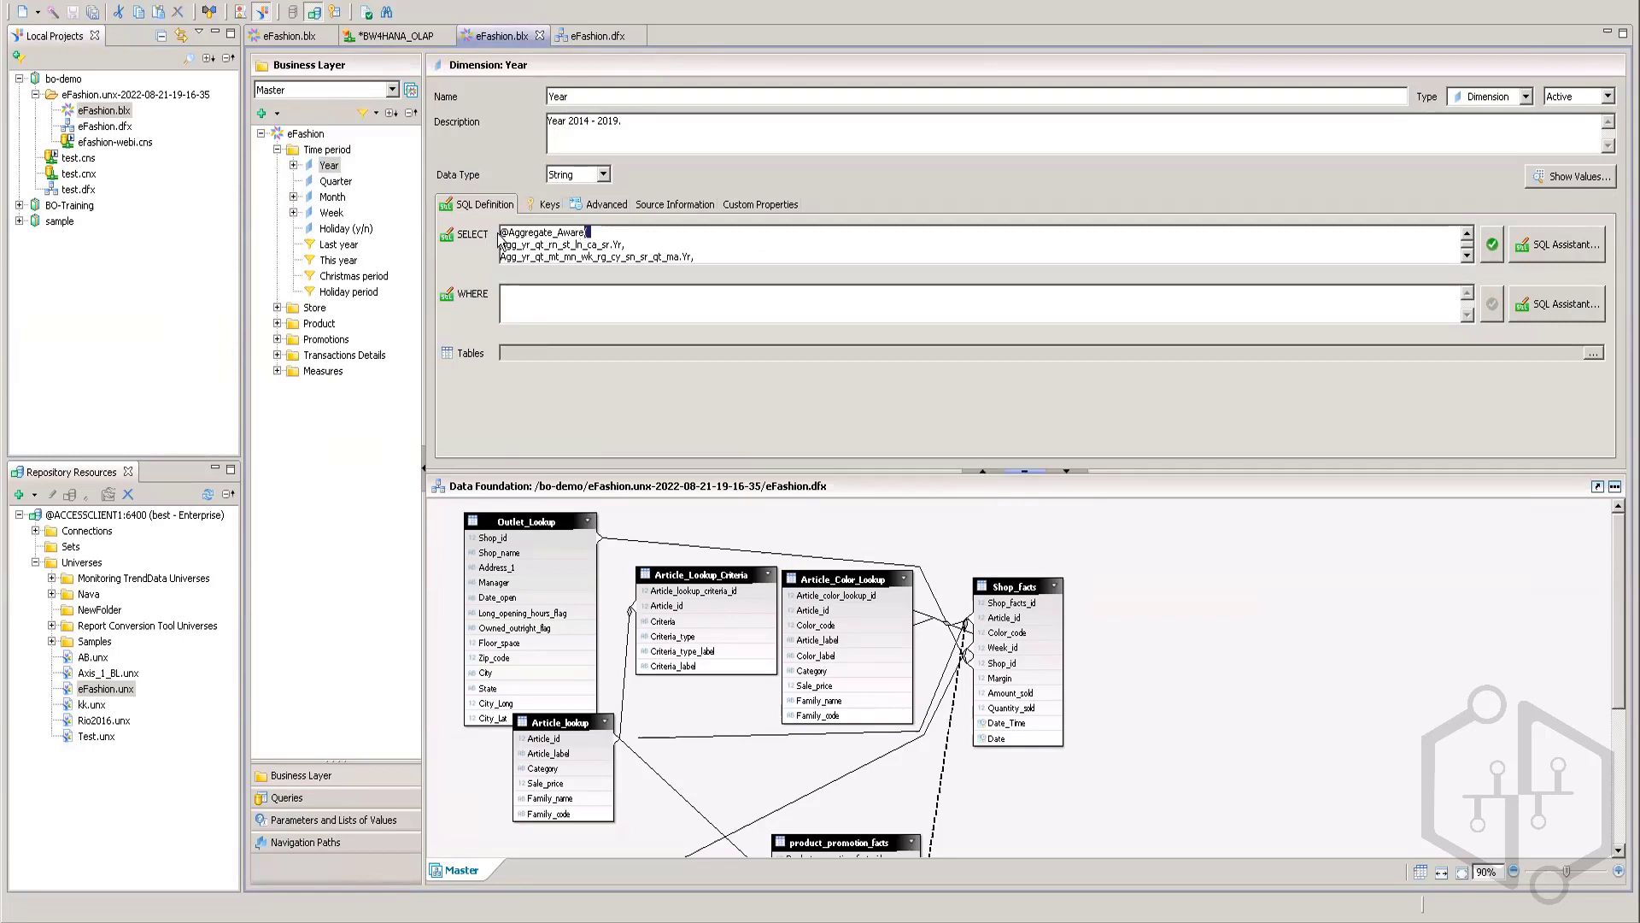
pyautogui.click(588, 231)
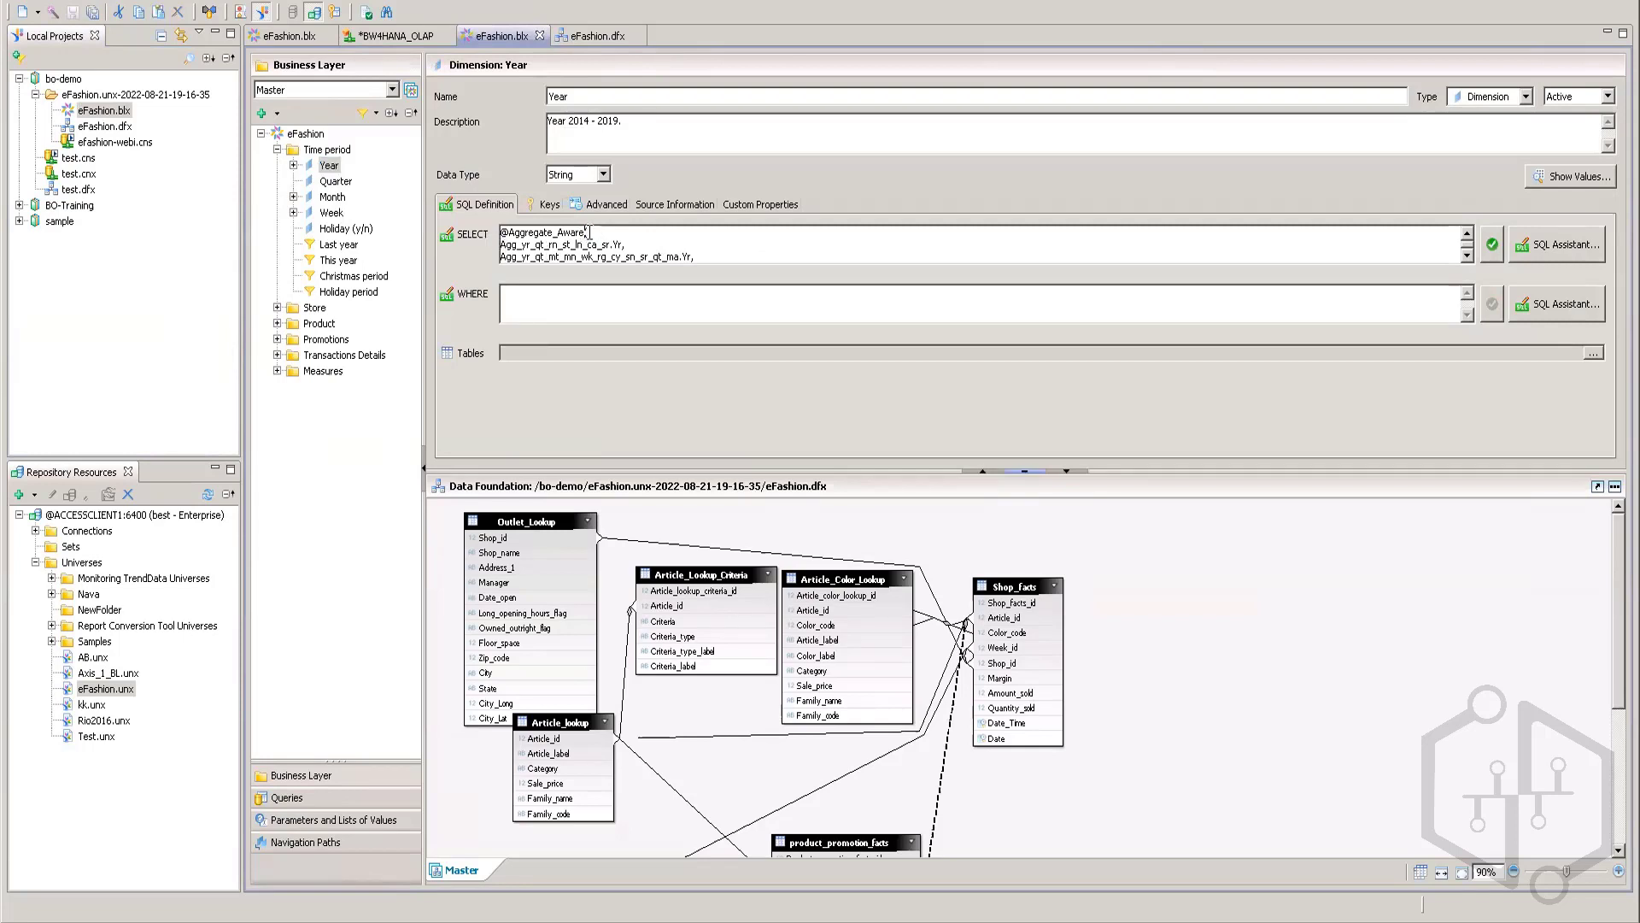
pyautogui.moveTo(588, 232); pyautogui.dragTo(497, 241)
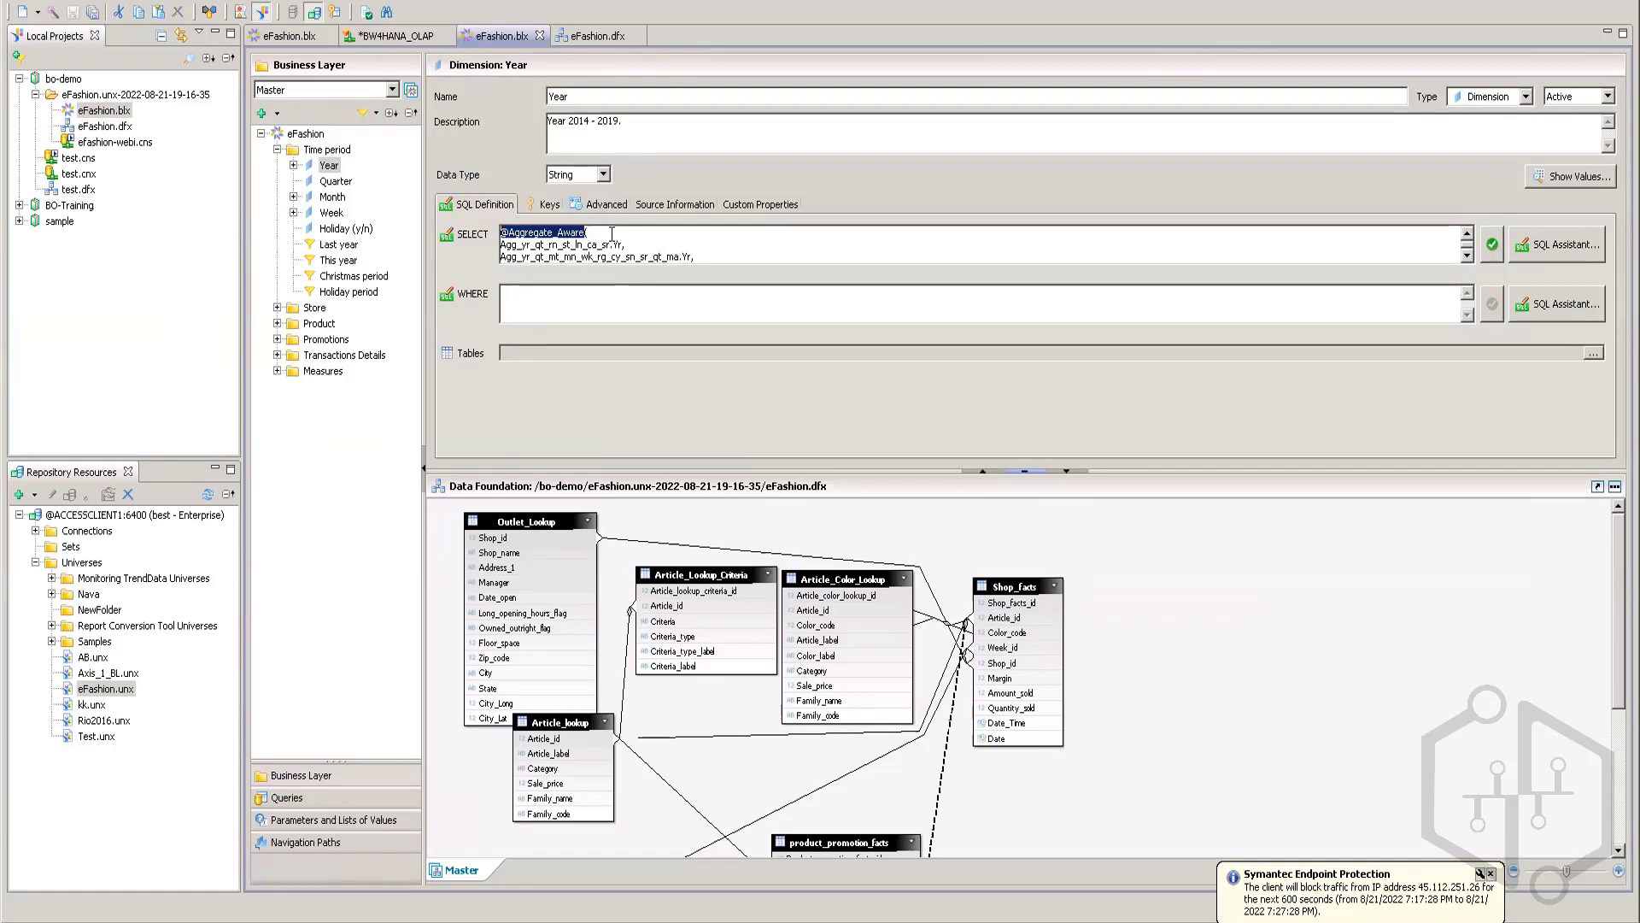
pyautogui.press('Delete')
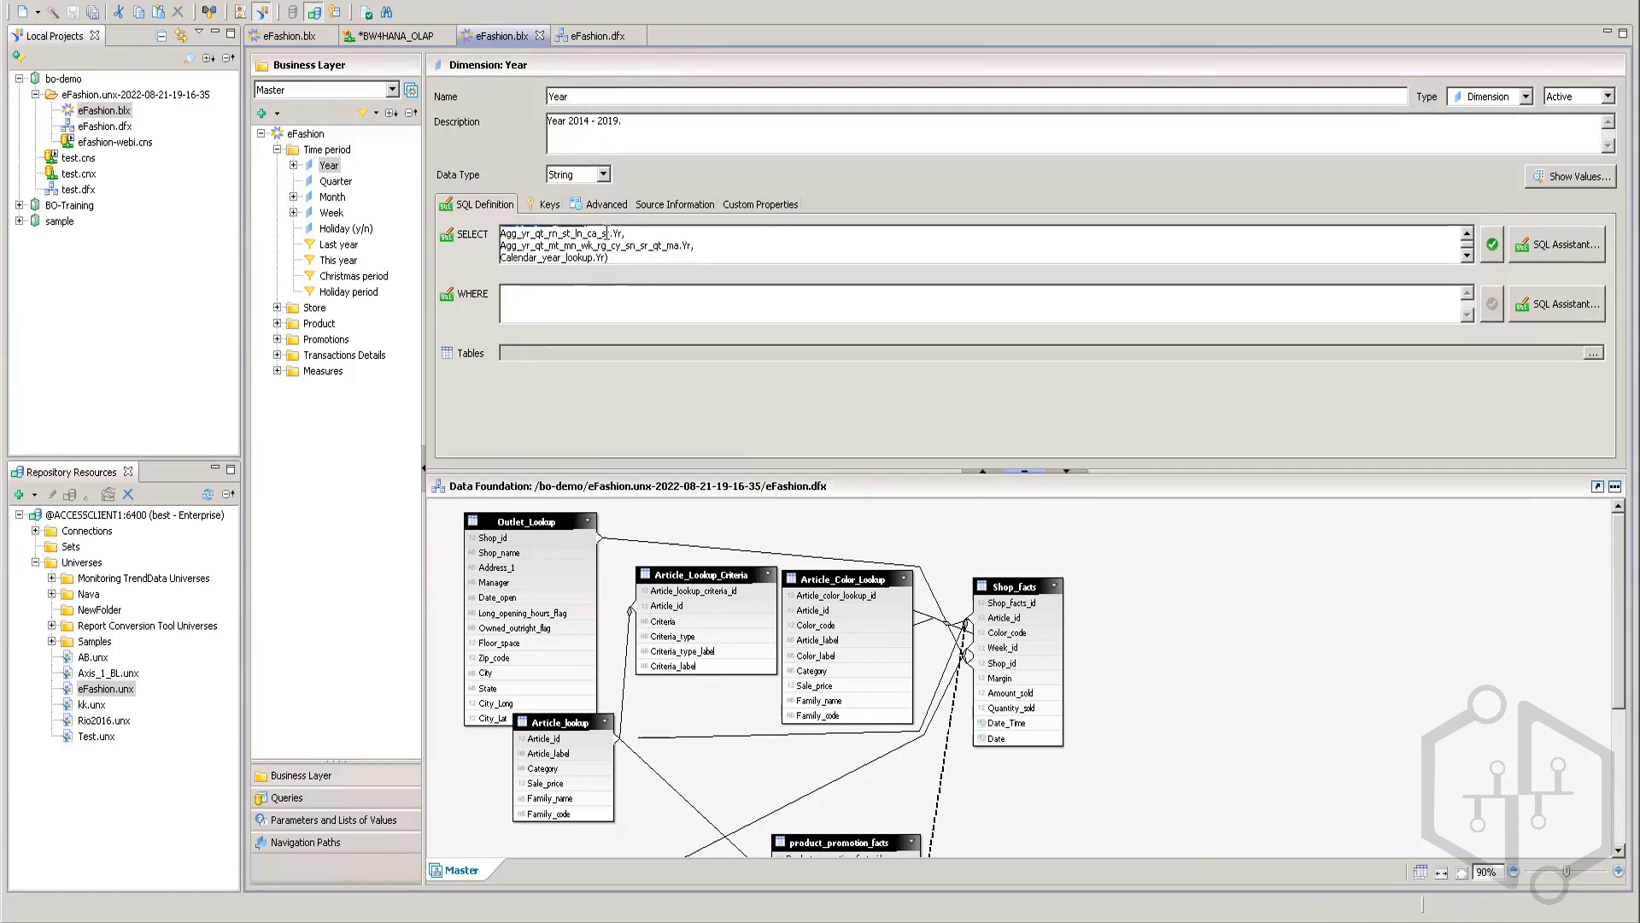
pyautogui.hotkey('ctrl', 'a')
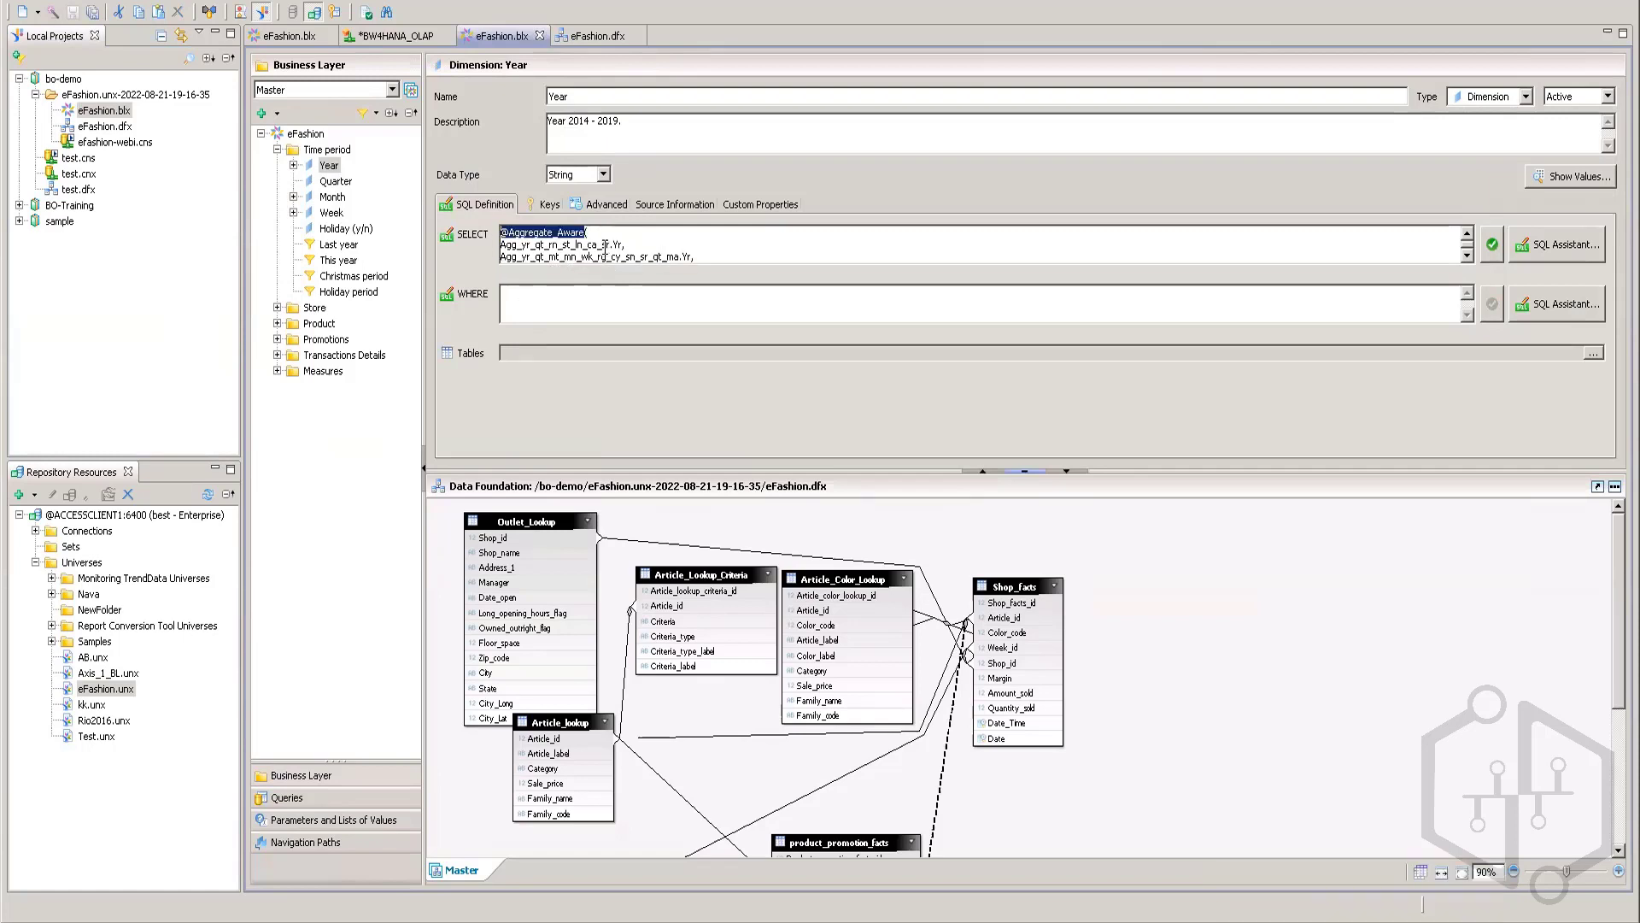
pyautogui.click(605, 246)
pyautogui.hotkey('ctrl', 'z')
# - Examine the two aggregate-table Yr columns and Calendar_year_lookup.Yr listed in the Year dimension's SELECT definition
pyautogui.scroll(-1, 617, 245)
pyautogui.scroll(1, 620, 245)
pyautogui.scroll(-1, 656, 253)
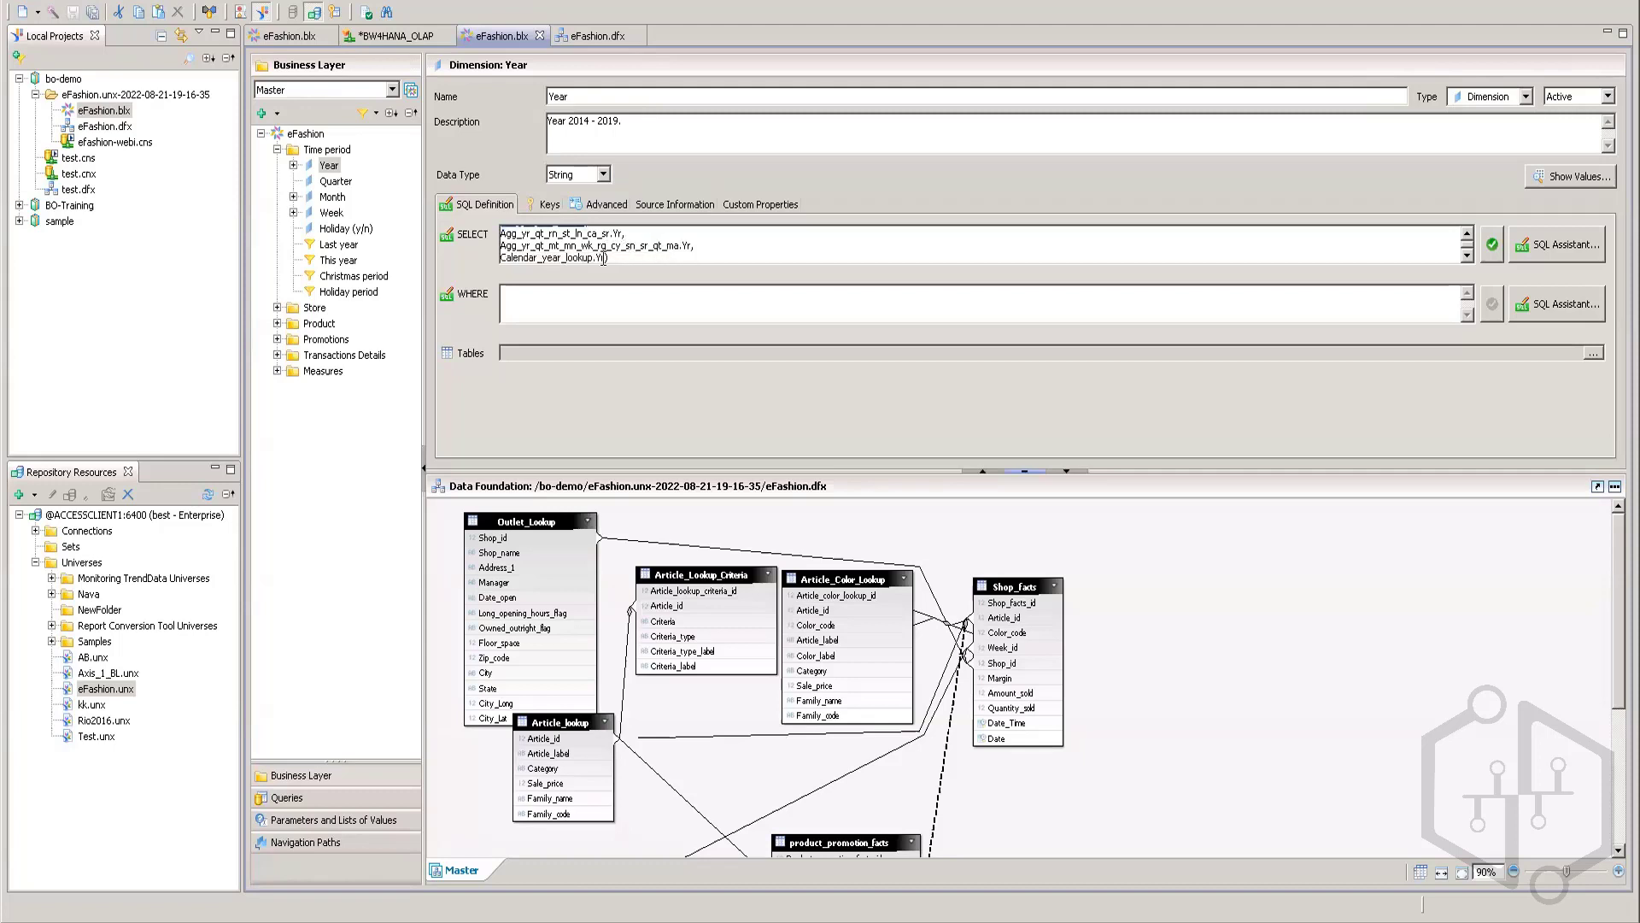
pyautogui.moveTo(604, 257); pyautogui.dragTo(483, 263)
pyautogui.click(637, 258)
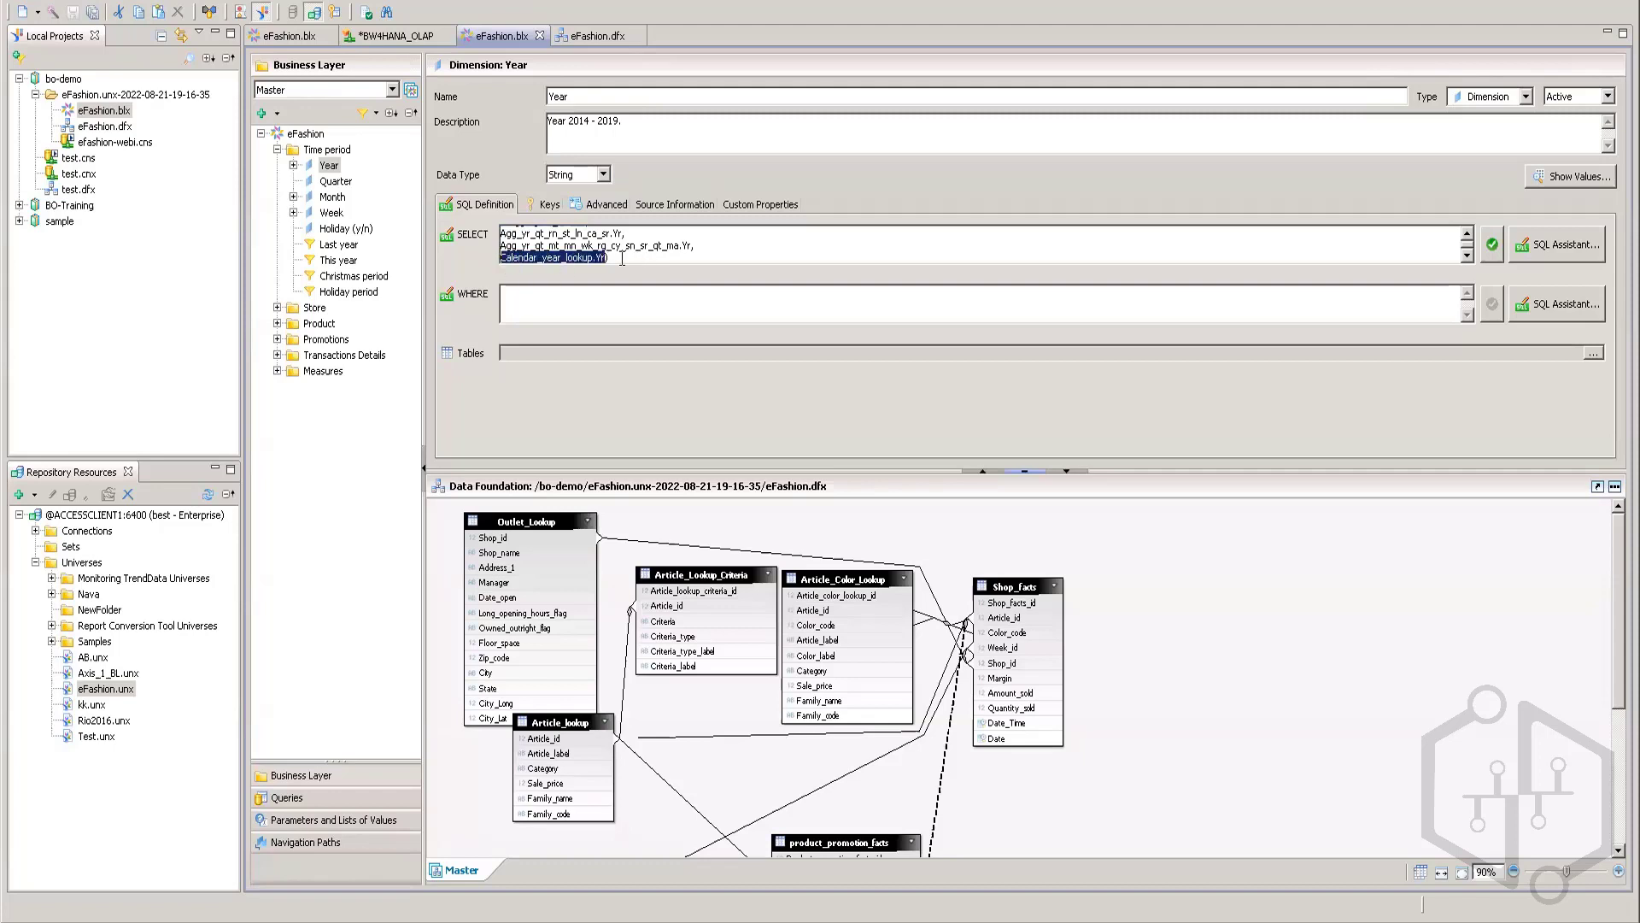
pyautogui.scroll(1, 646, 257)
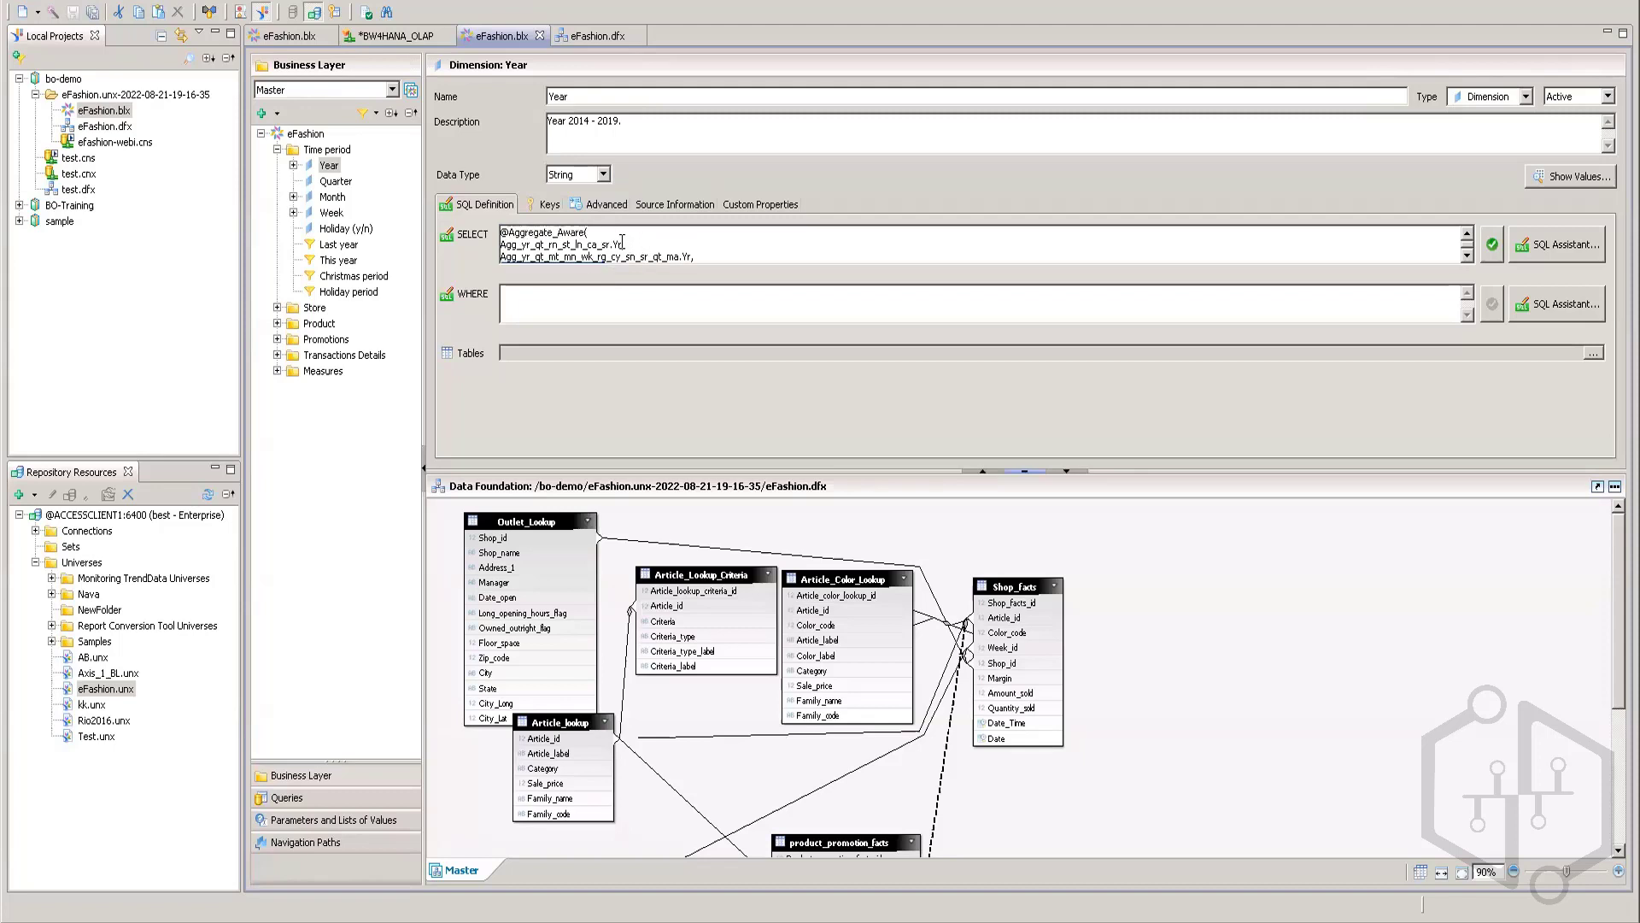
pyautogui.click(622, 243)
pyautogui.hotkey('shift', 'Home')
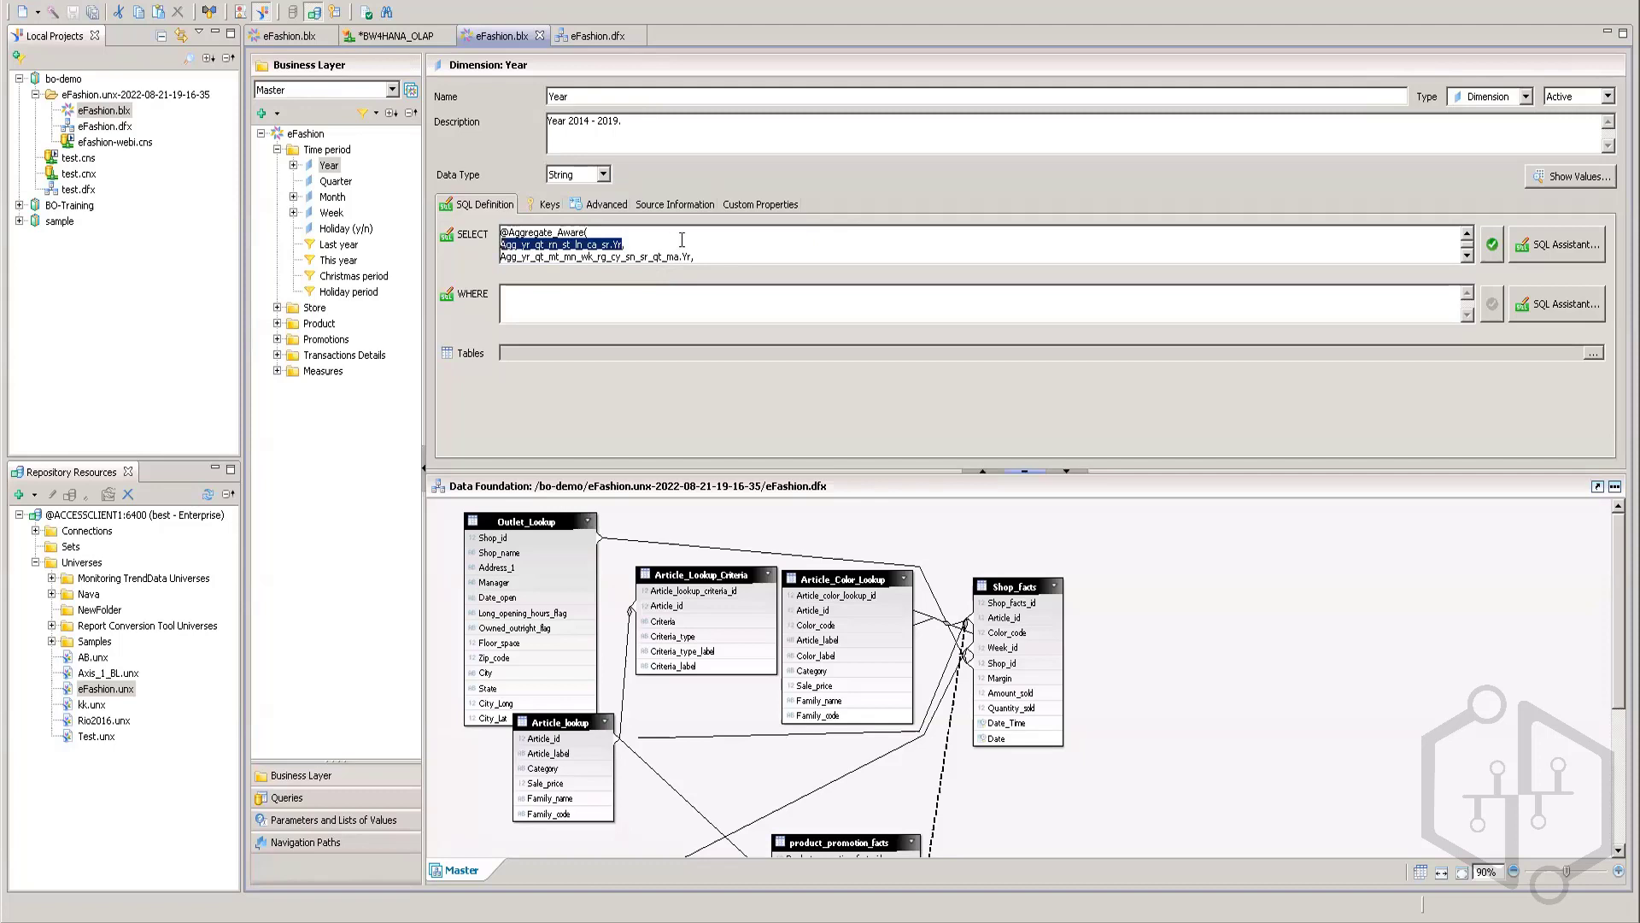
pyautogui.scroll(-1, 683, 242)
pyautogui.press('End')
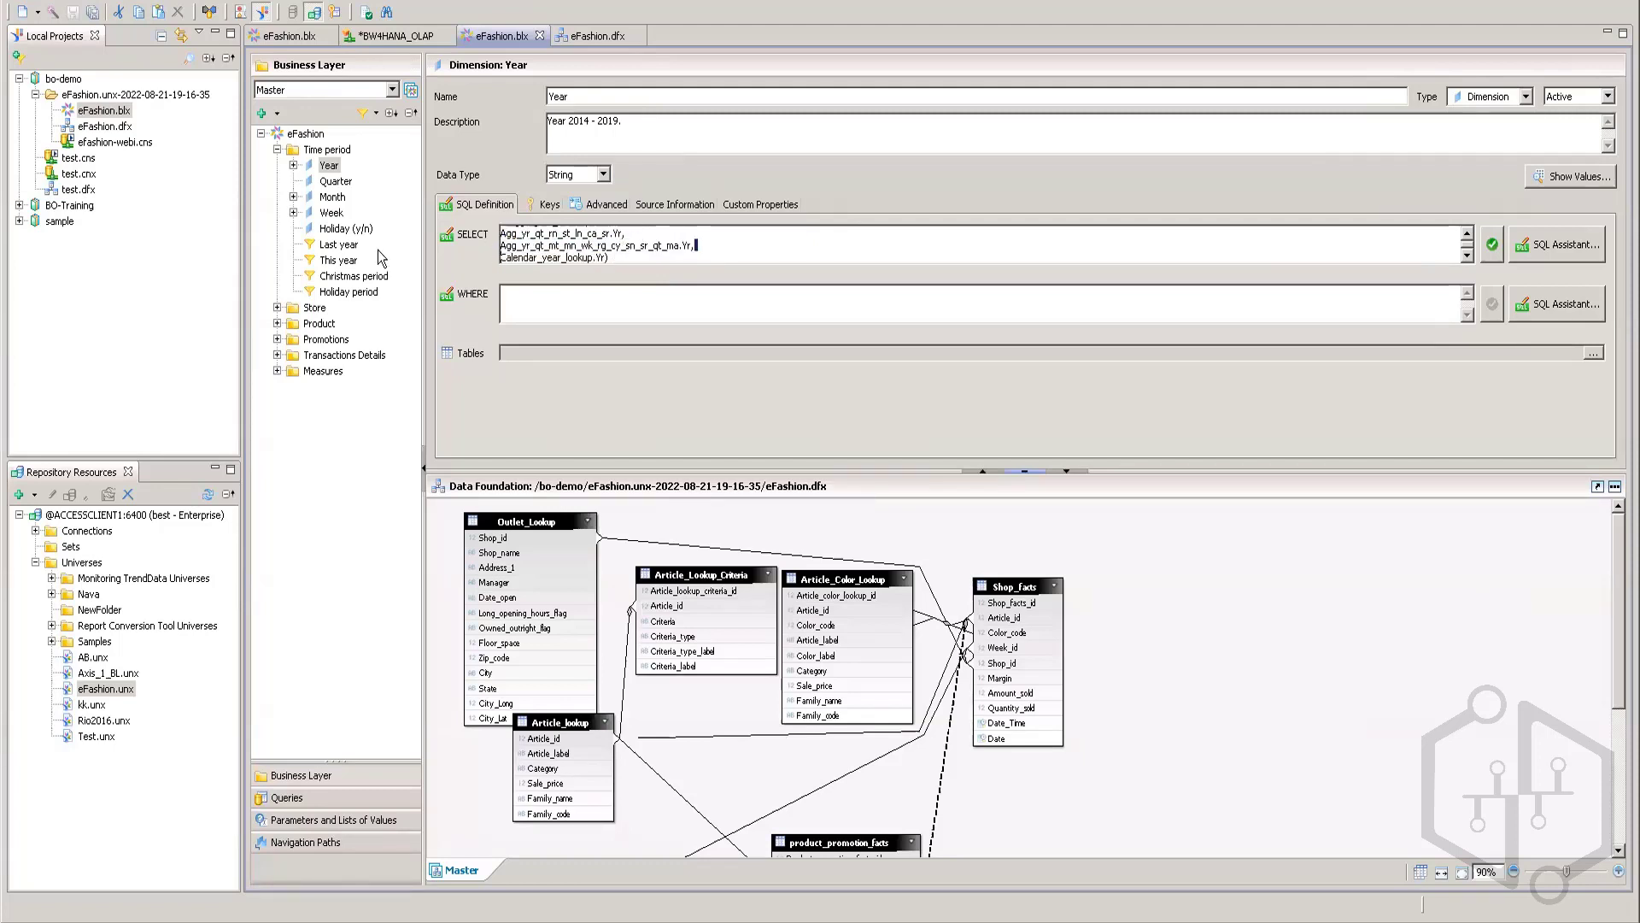
# - Review the Quarter and Week dimensions, and the State, City and Store name definitions in the Store folder
pyautogui.click(337, 183)
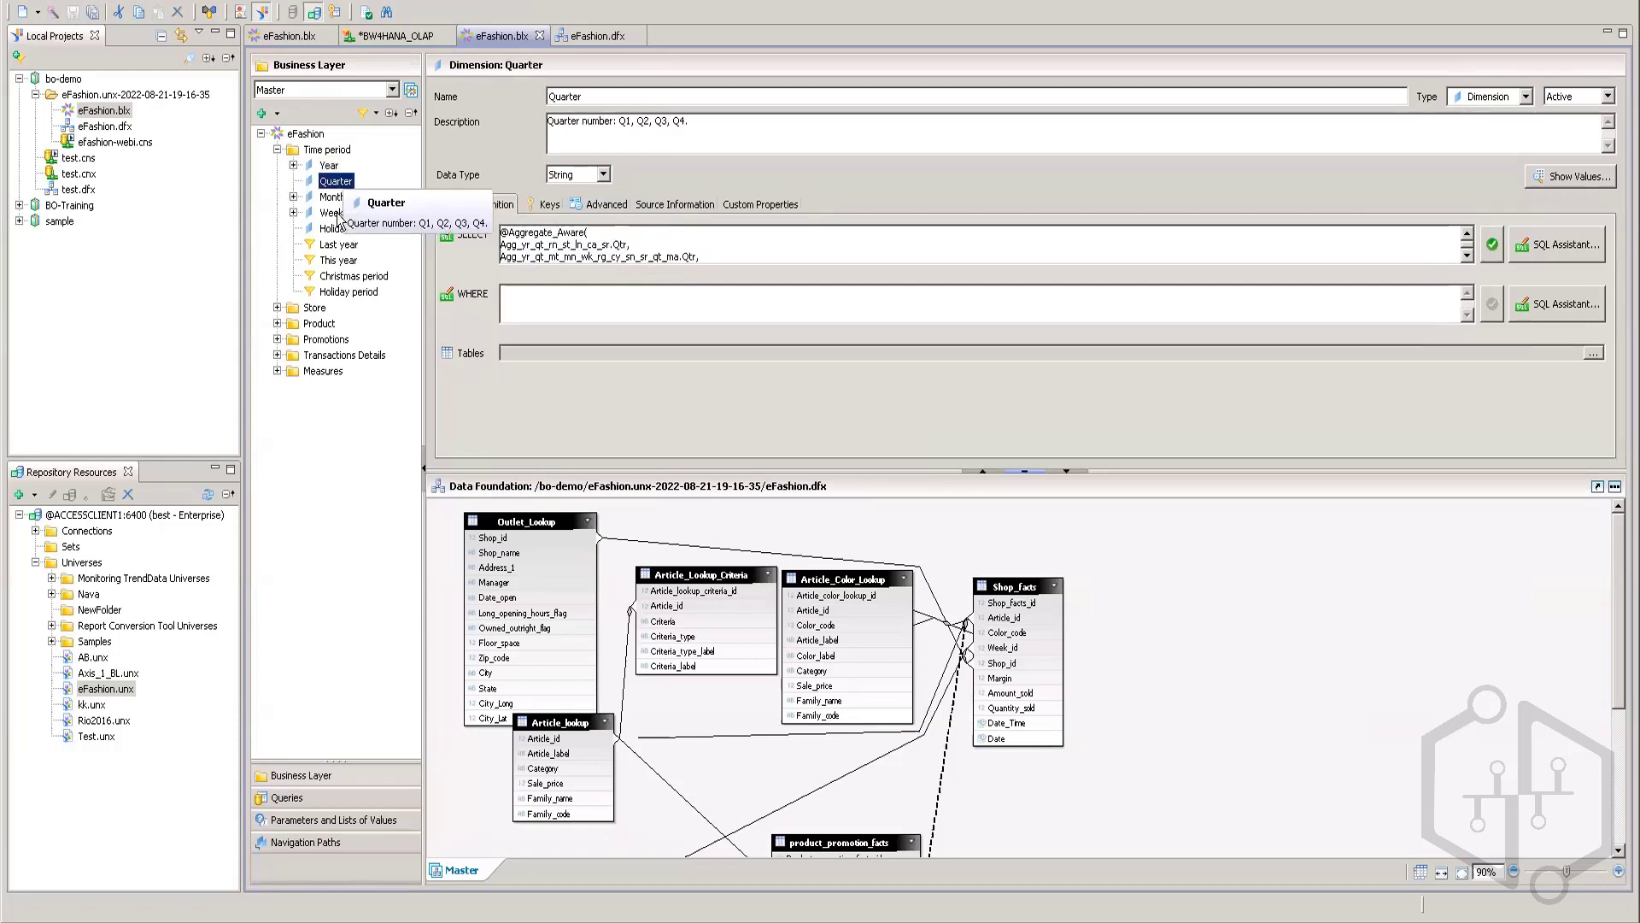
pyautogui.click(338, 214)
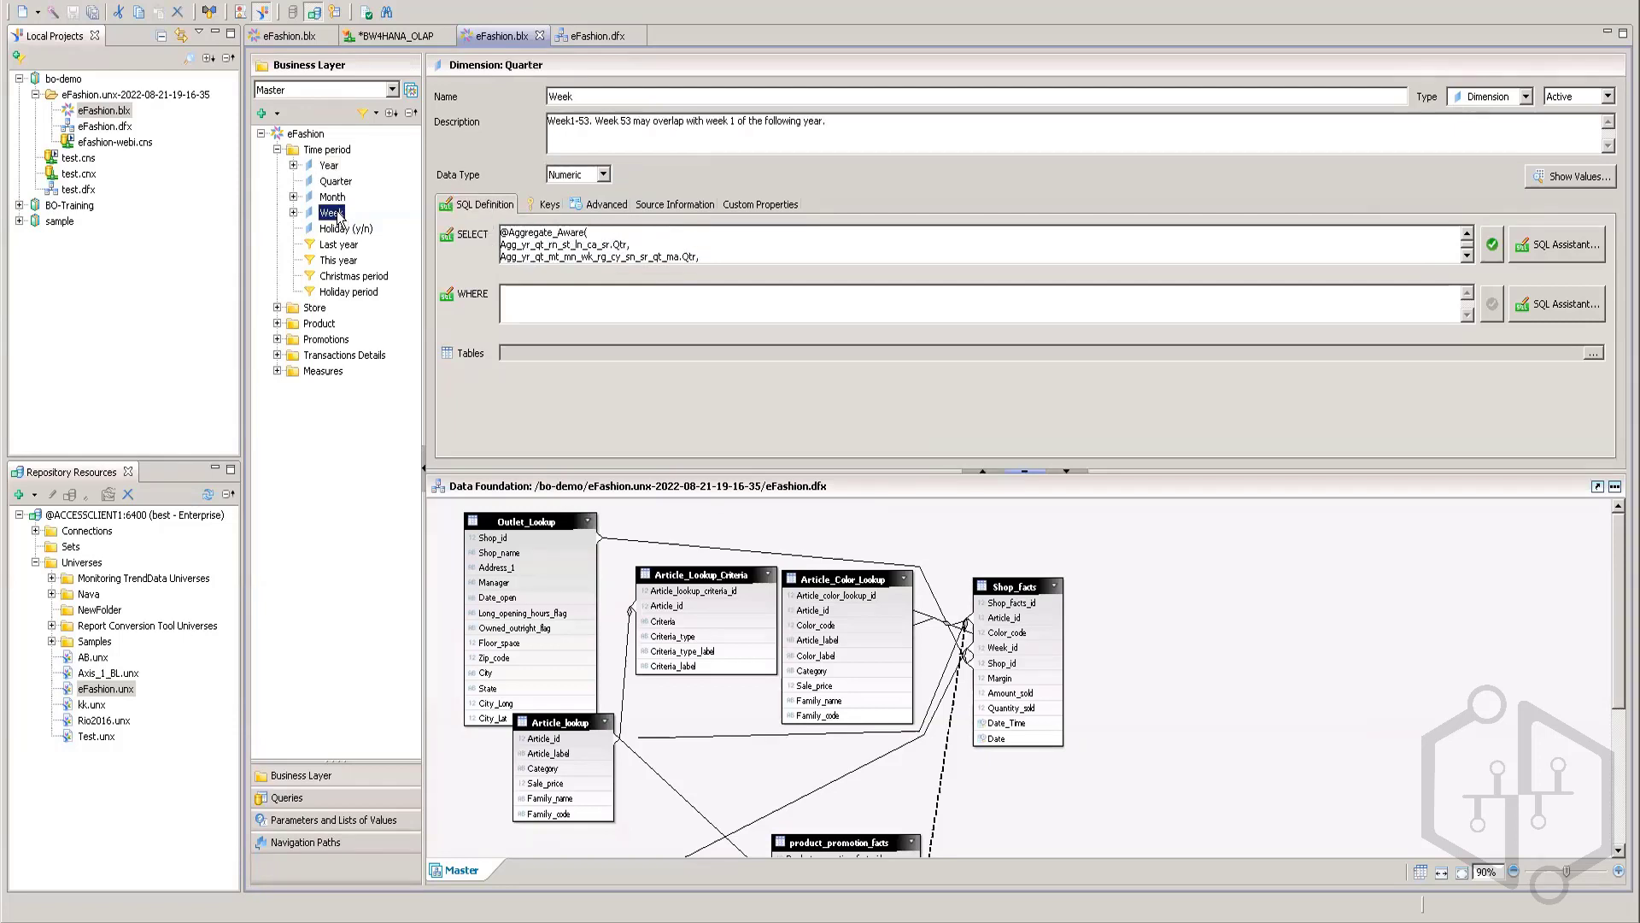
pyautogui.click(278, 308)
pyautogui.click(331, 325)
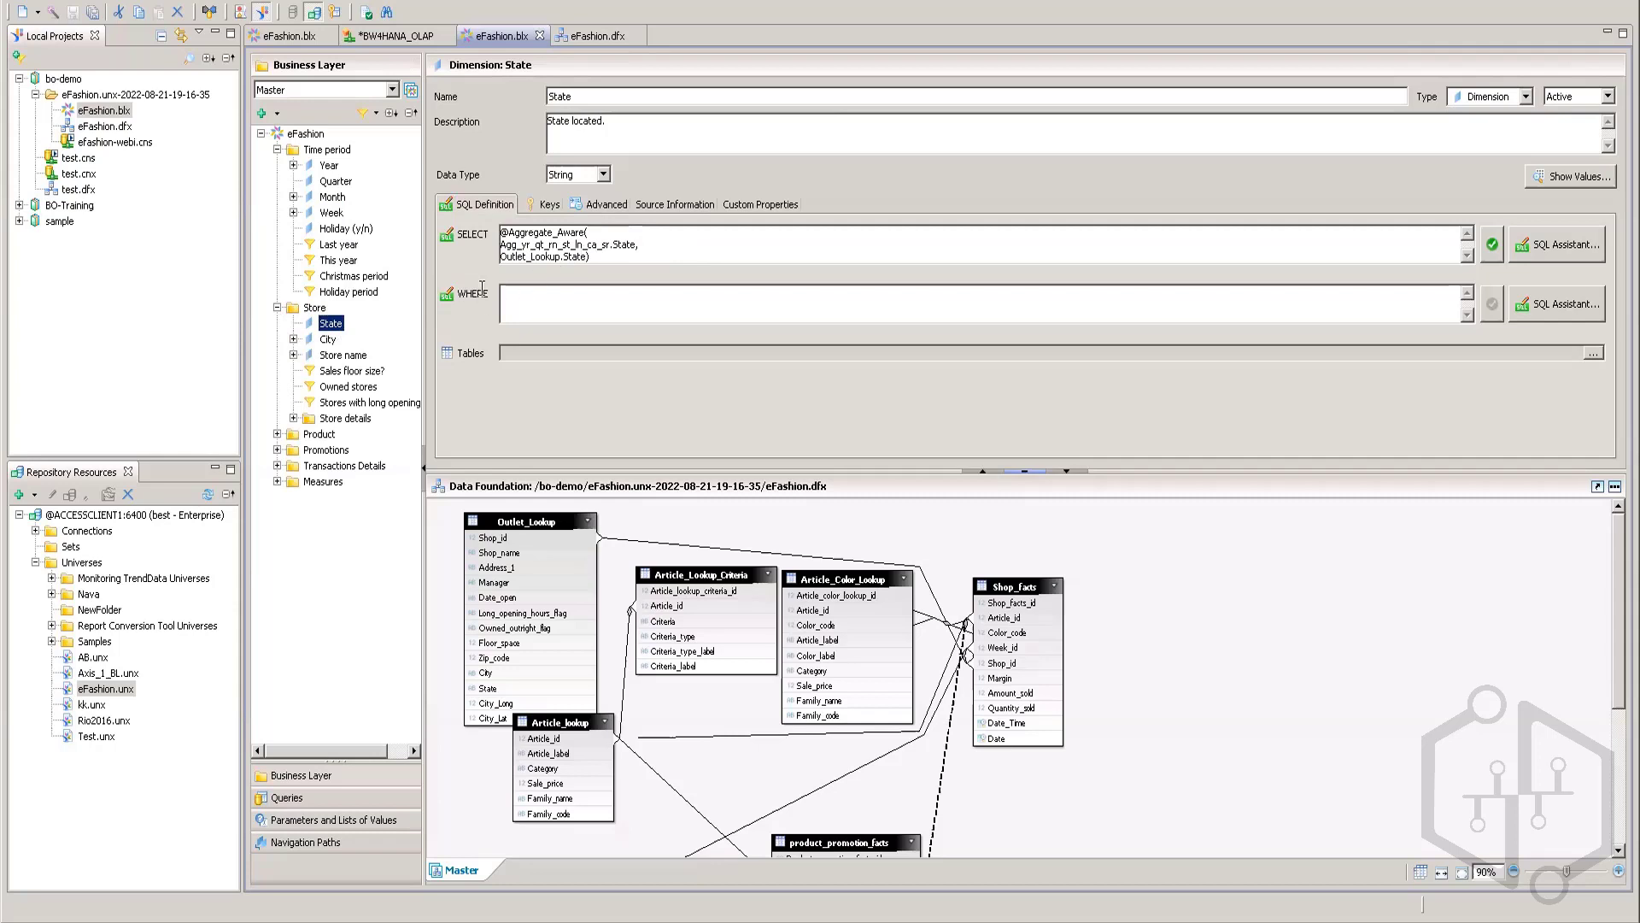
pyautogui.click(328, 339)
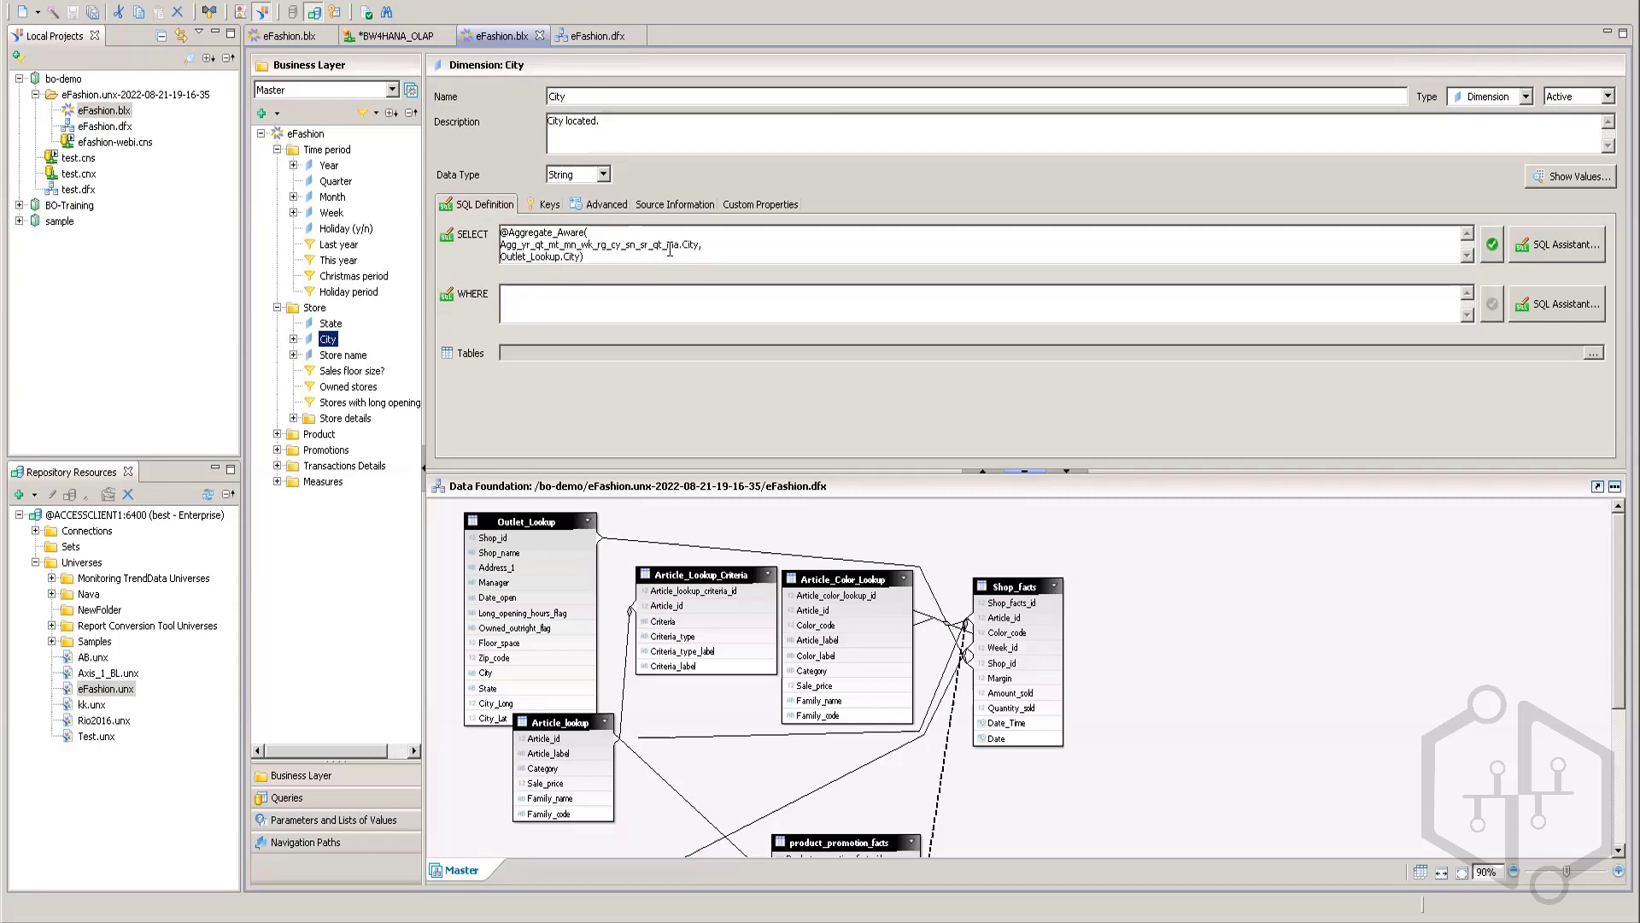
pyautogui.click(344, 354)
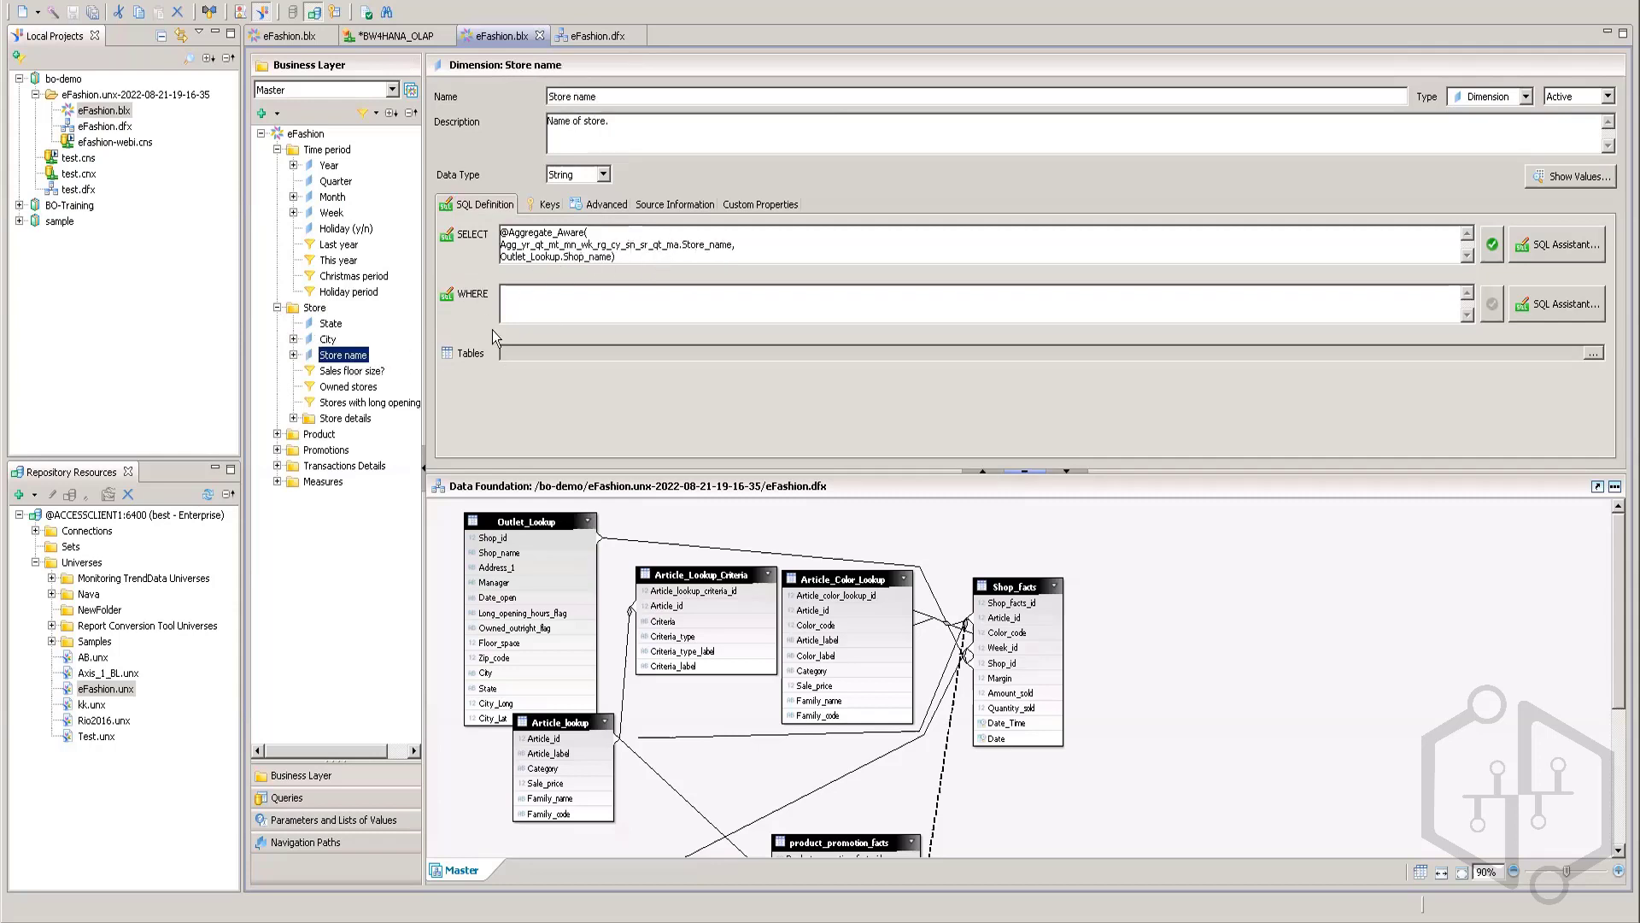
# - Expand the Product folder and review the SQL definitions of the Lines, Category and SKU number dimensions
pyautogui.click(277, 434)
pyautogui.click(329, 449)
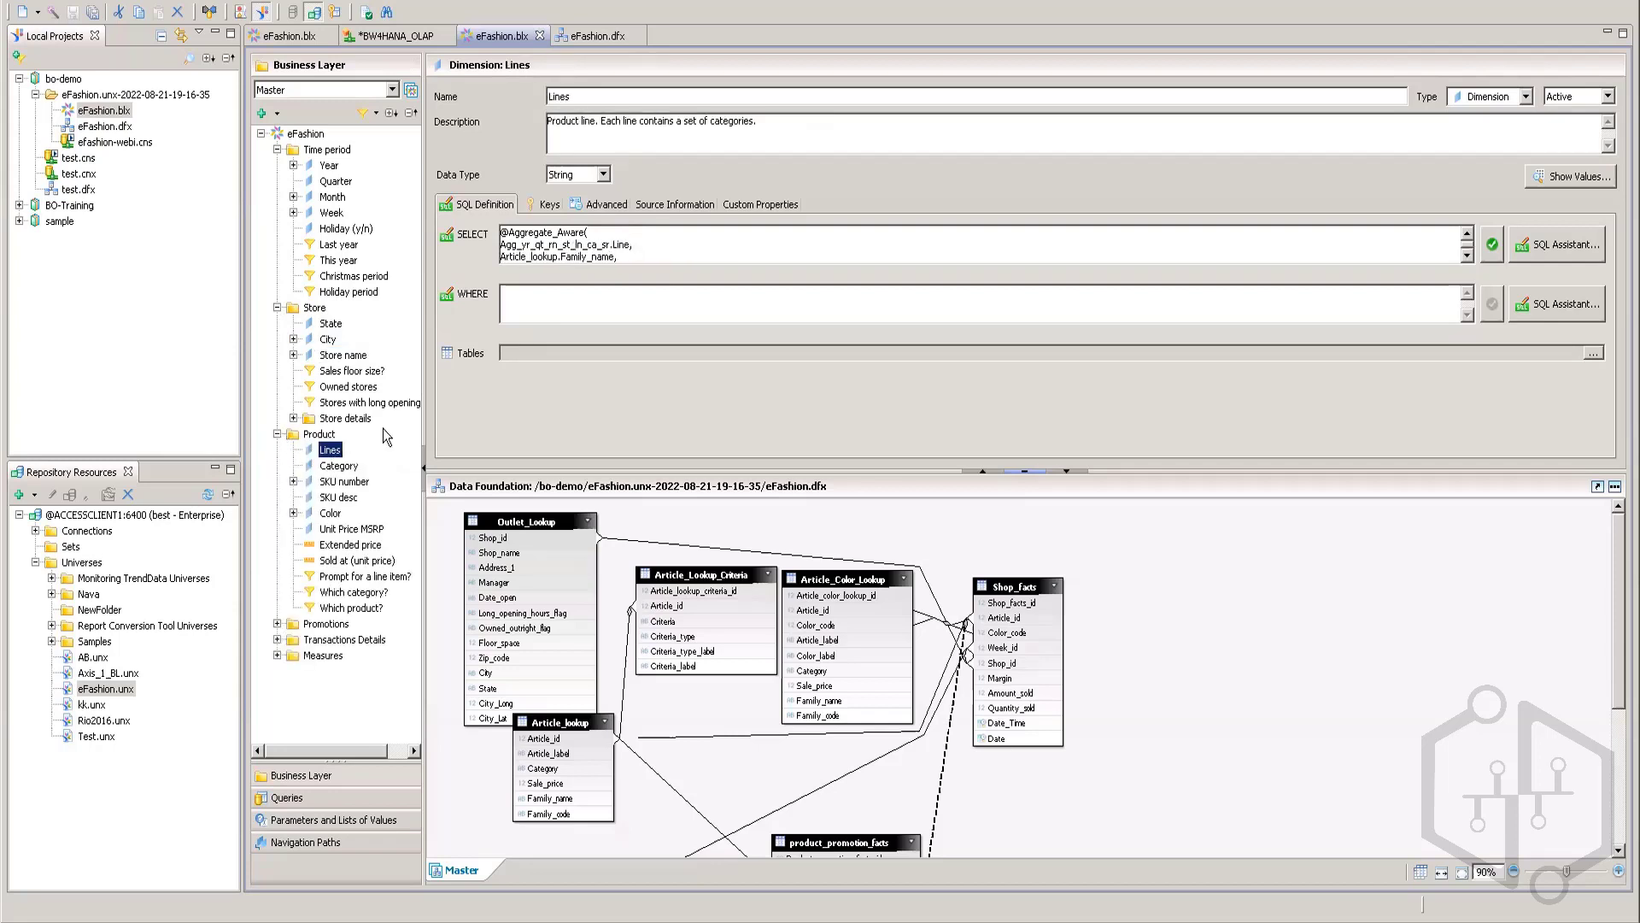
pyautogui.click(339, 466)
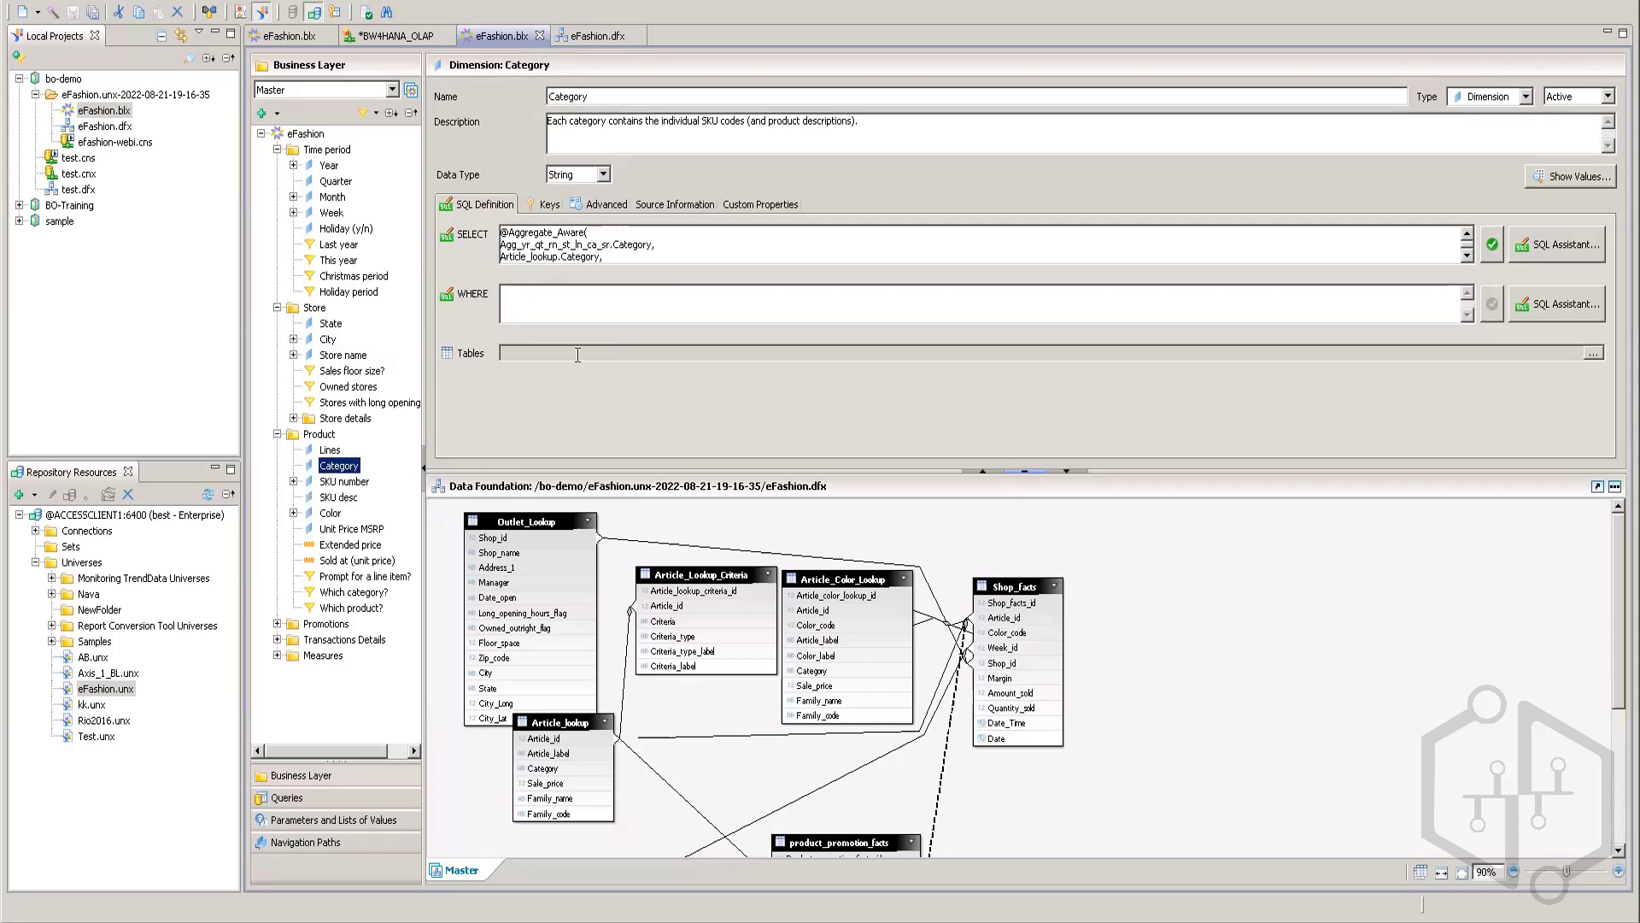
pyautogui.click(357, 481)
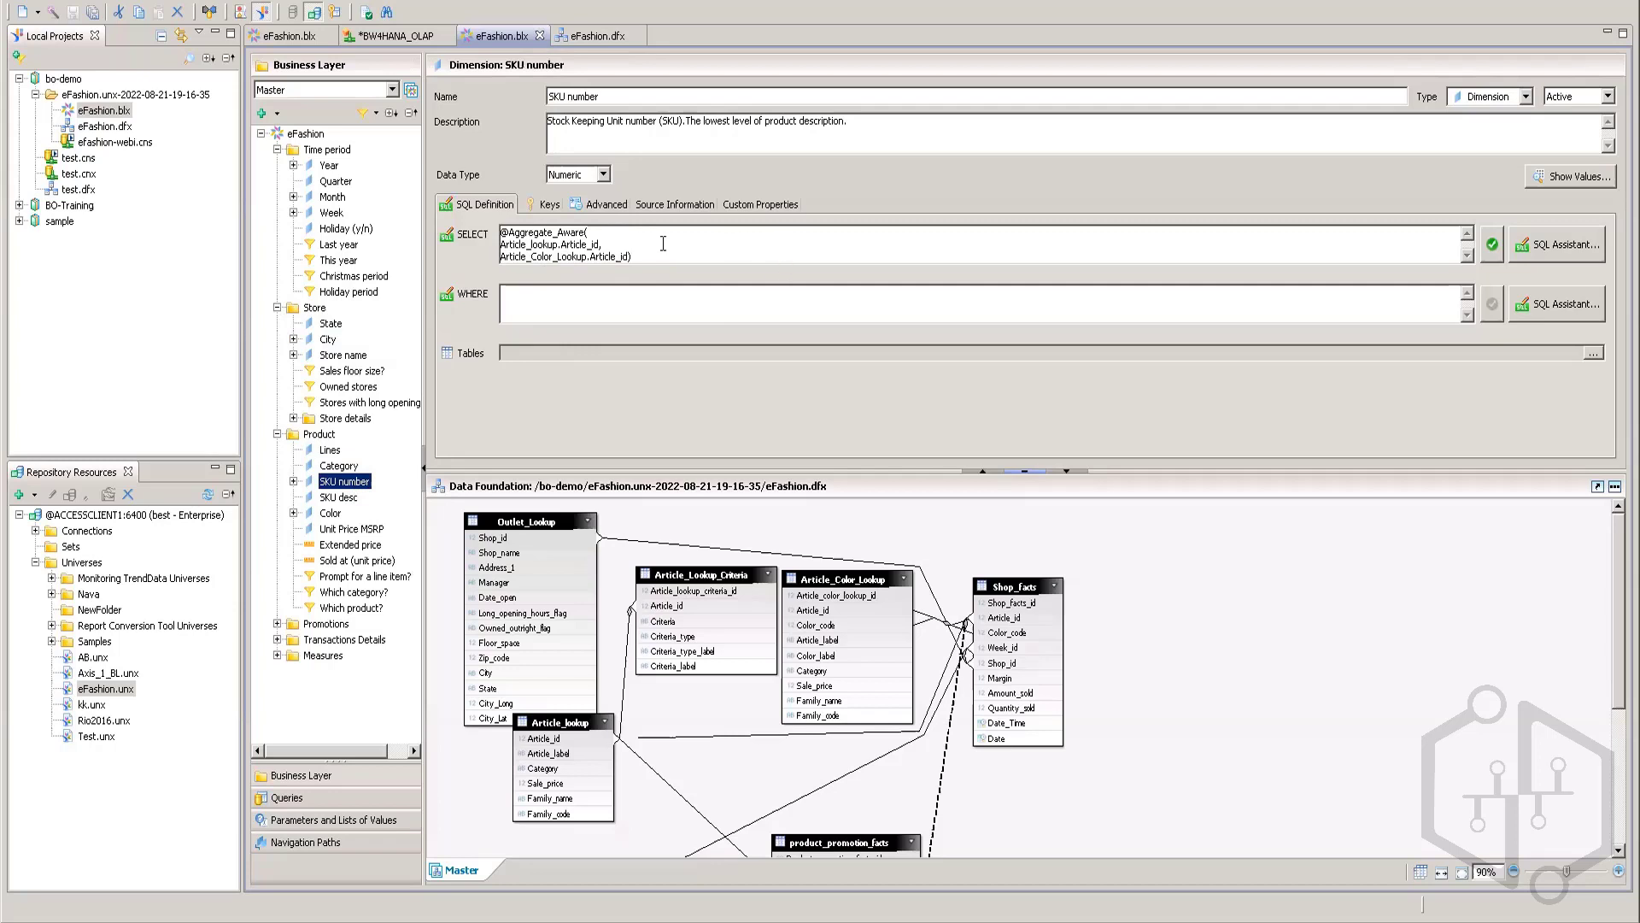
# - Expand the Promotions folder and examine the promotion_lookup.Promotion_flag expression in the Promotion (y/n) dimension's SELECT definition
pyautogui.click(277, 624)
pyautogui.click(337, 640)
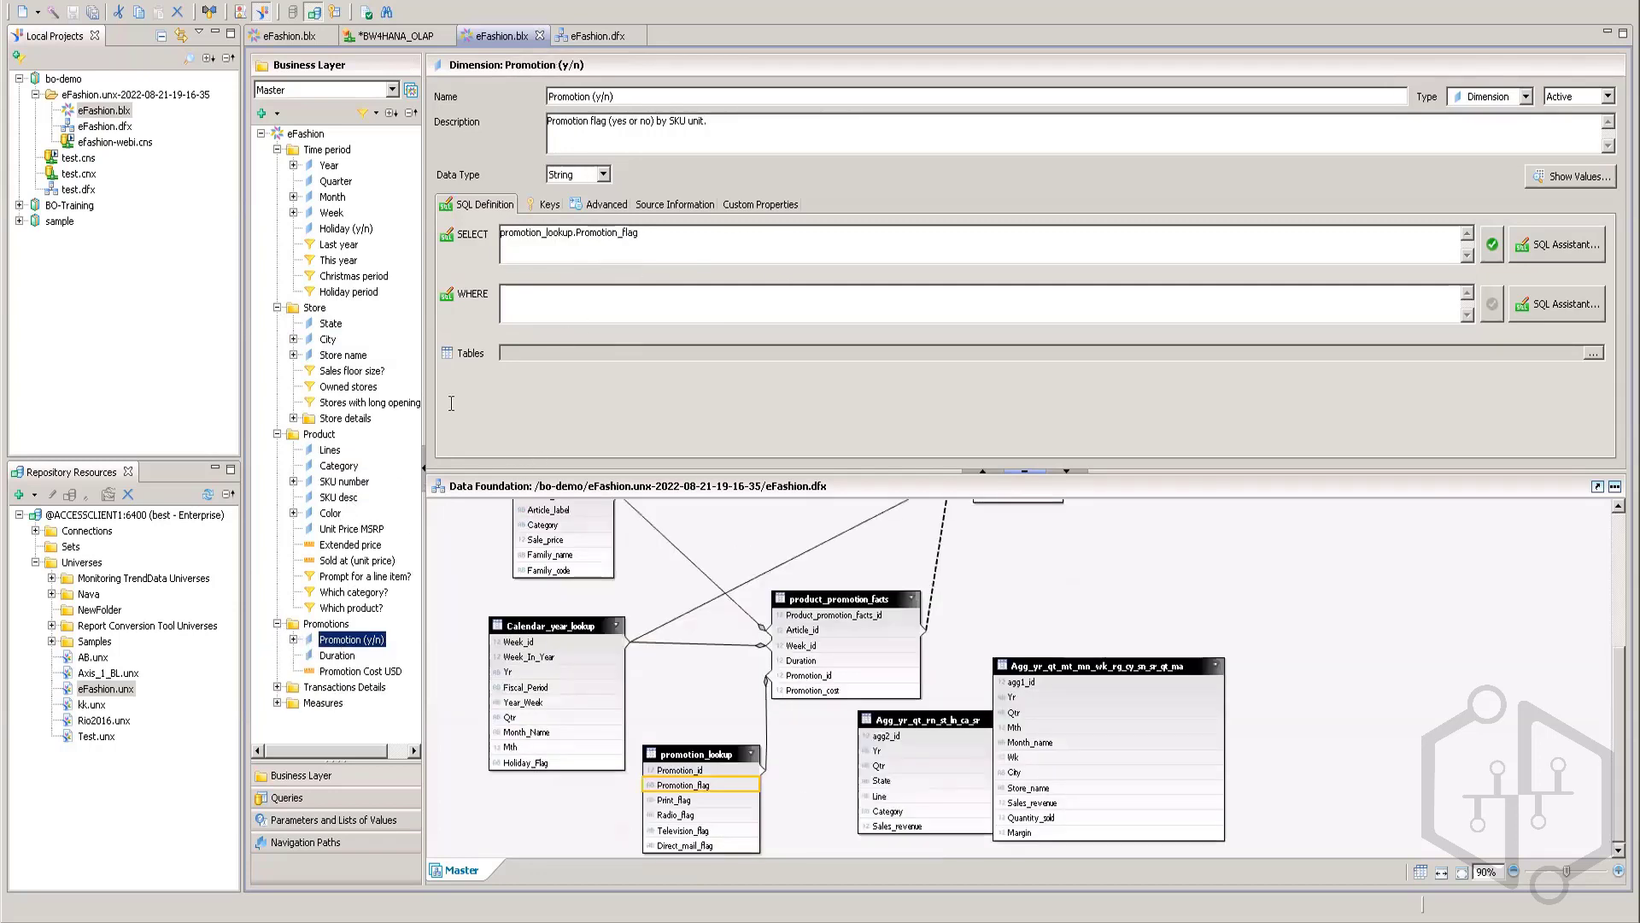
pyautogui.moveTo(641, 233); pyautogui.dragTo(501, 233)
pyautogui.click(656, 240)
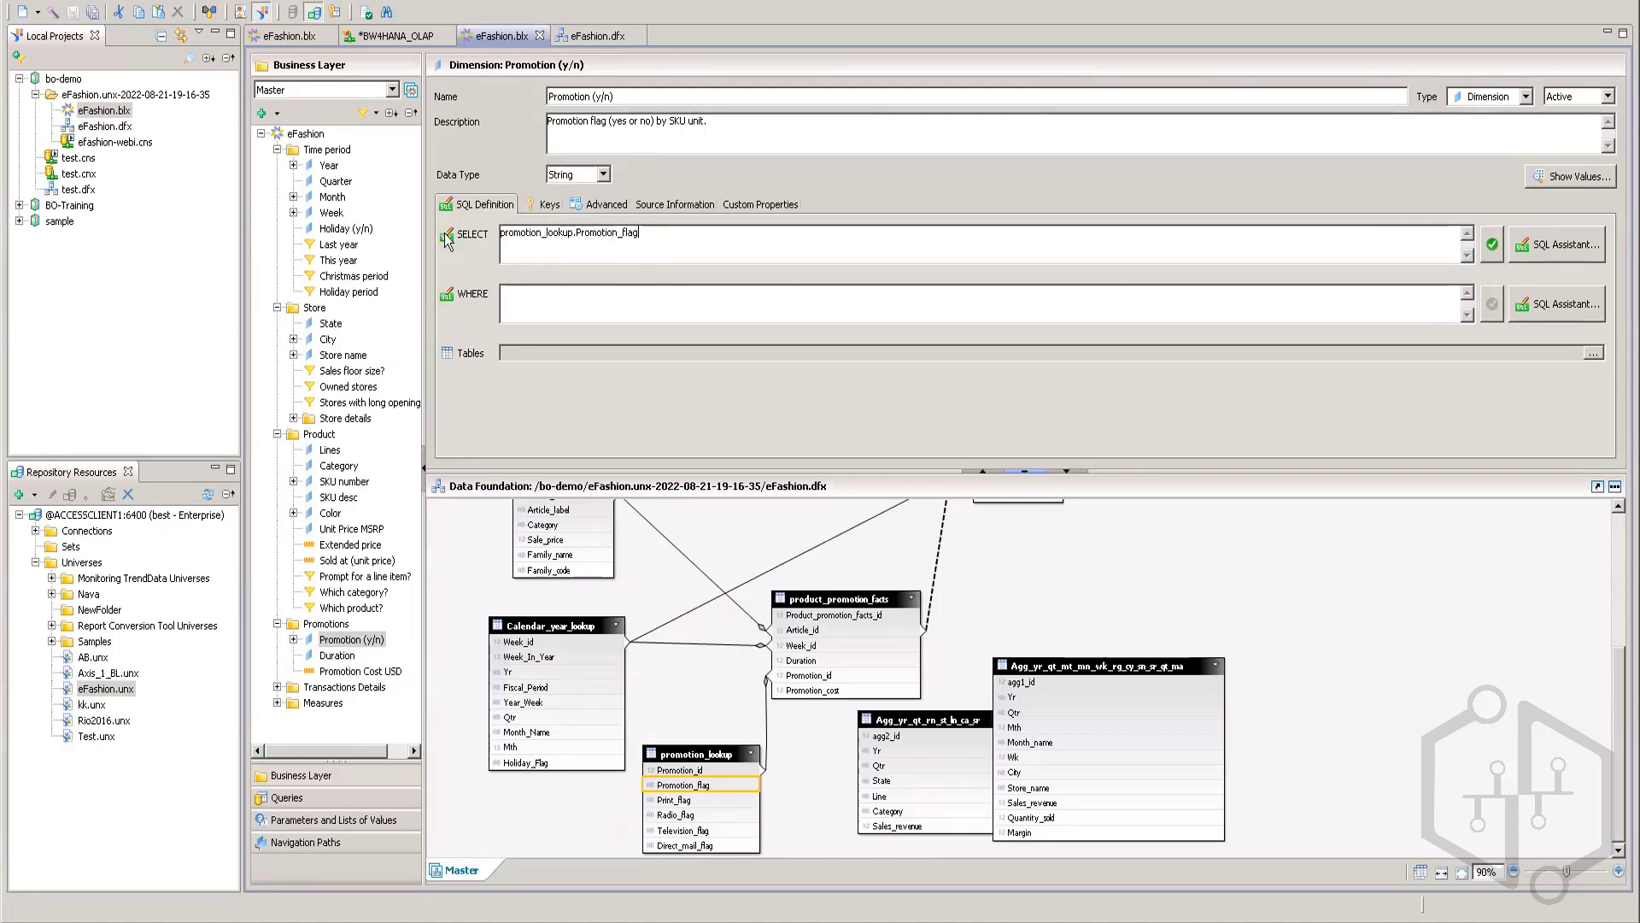
pyautogui.moveTo(664, 233); pyautogui.dragTo(502, 238)
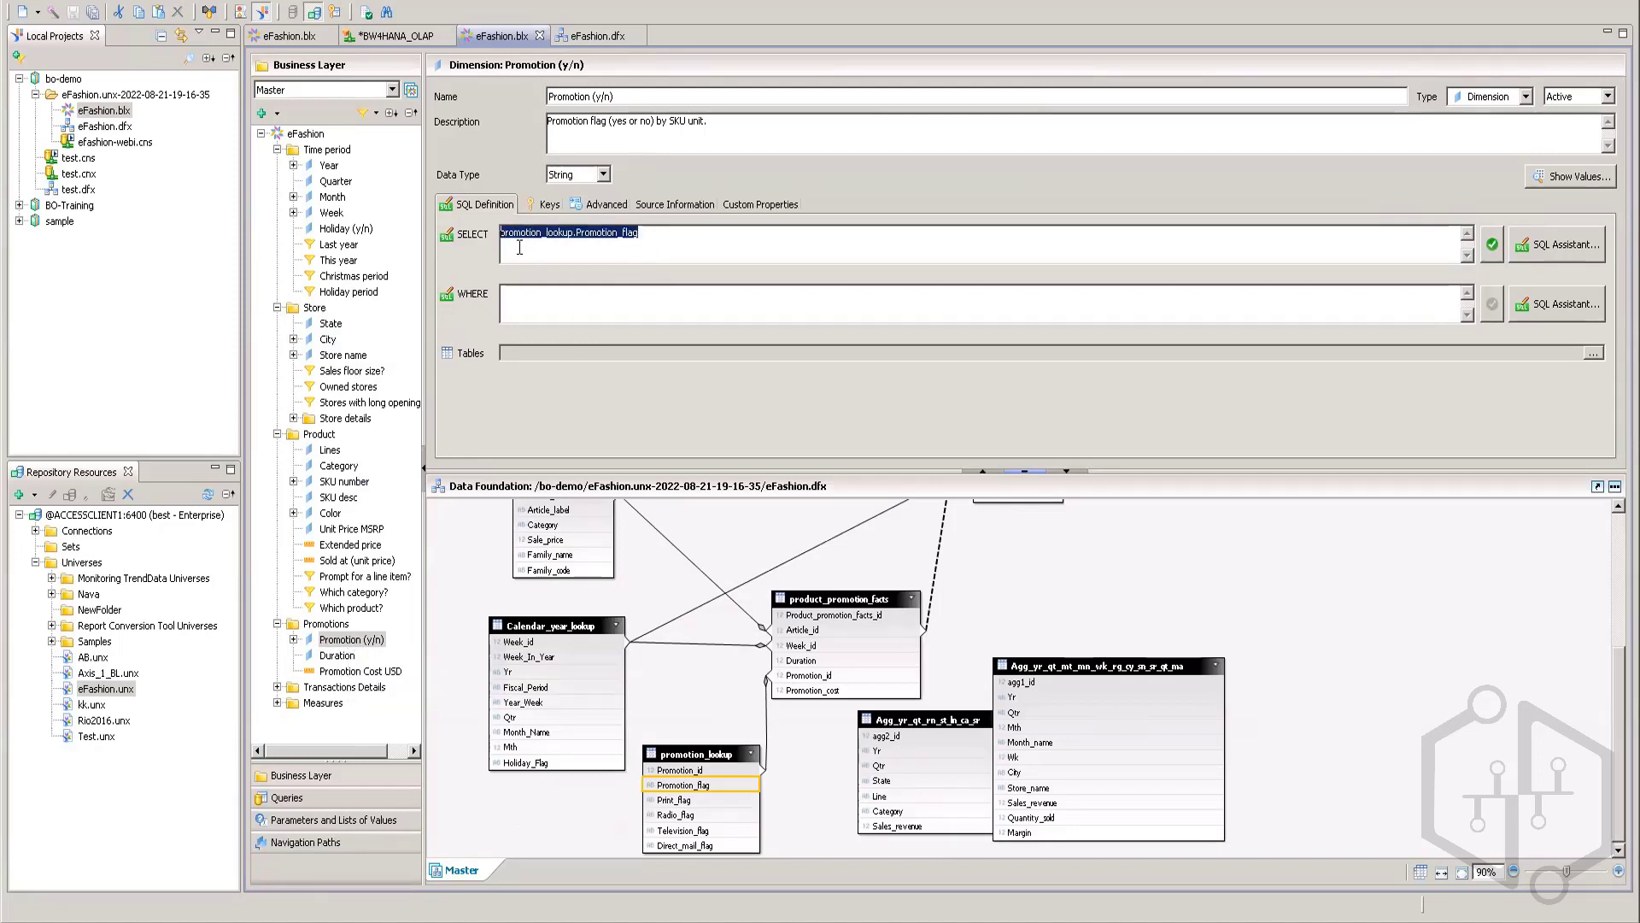
pyautogui.click(575, 236)
pyautogui.doubleClick(576, 235)
pyautogui.click(575, 236)
pyautogui.doubleClick(628, 233)
pyautogui.hotkey('ctrl', 'a')
# - Review the SQL definitions of the Duration dimension and of Transaction number in the Transactions Details folder
pyautogui.click(337, 656)
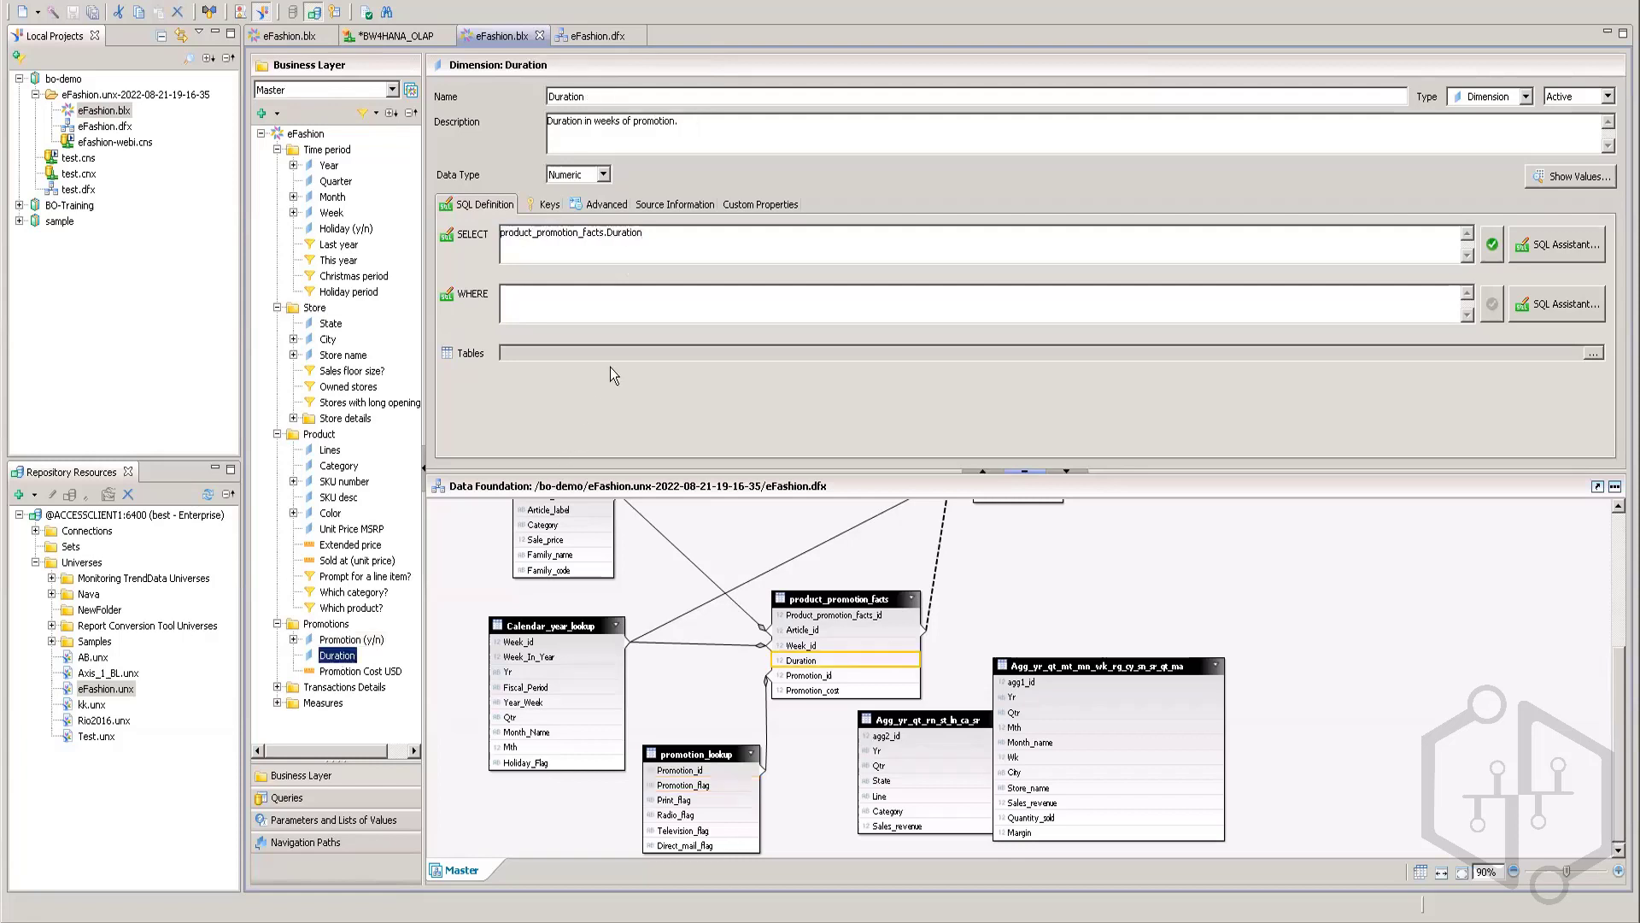
pyautogui.click(277, 687)
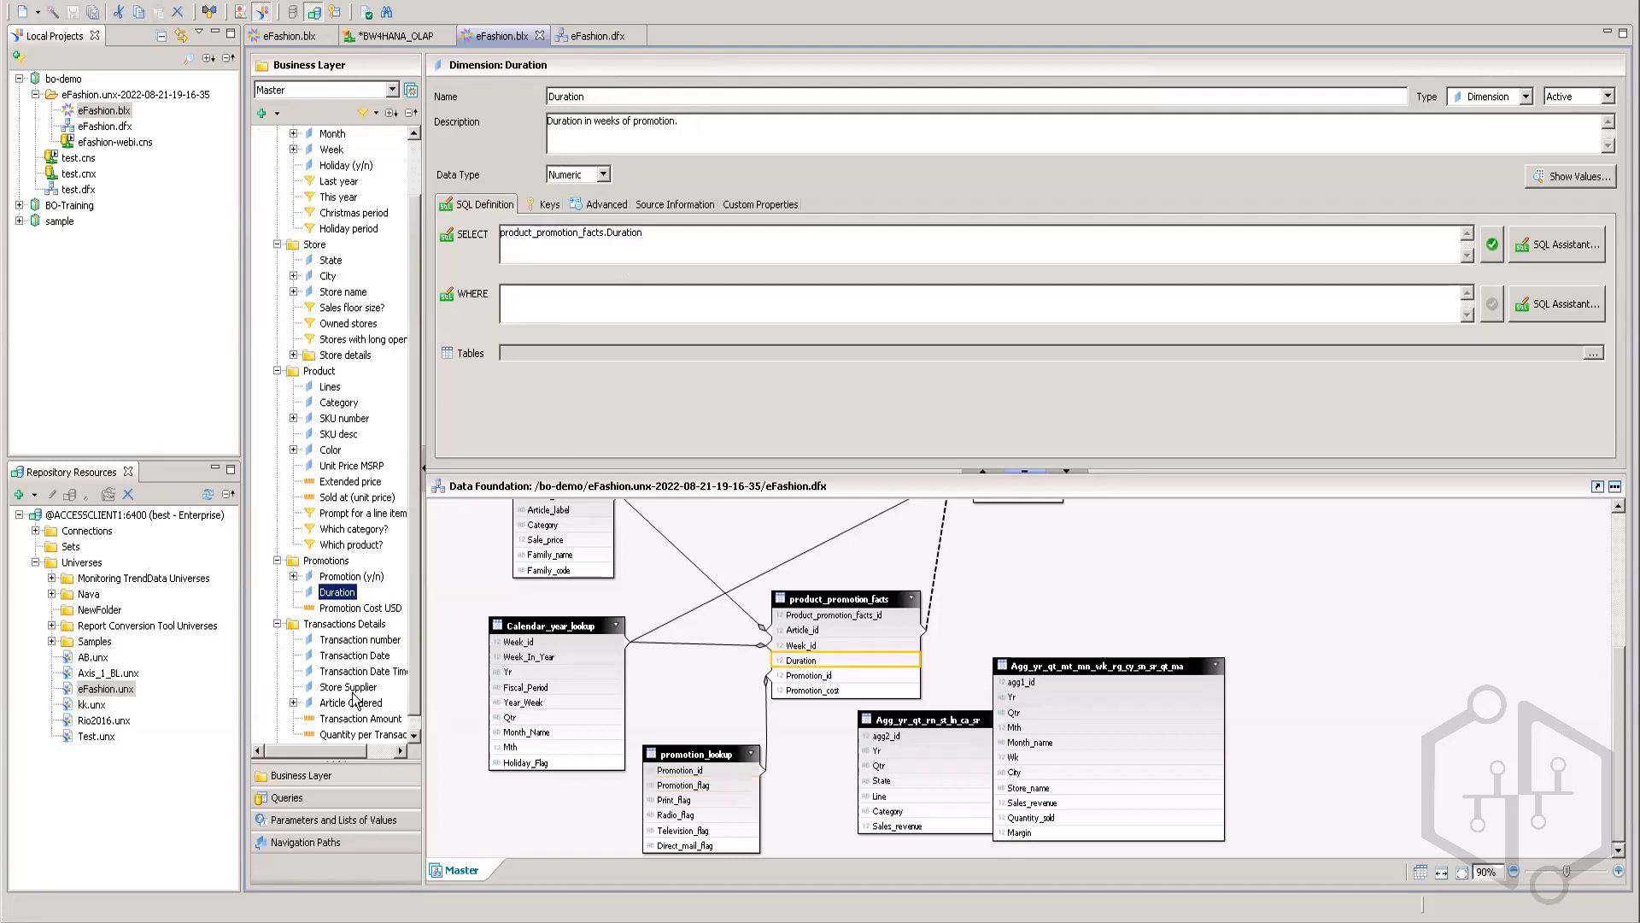
pyautogui.click(366, 641)
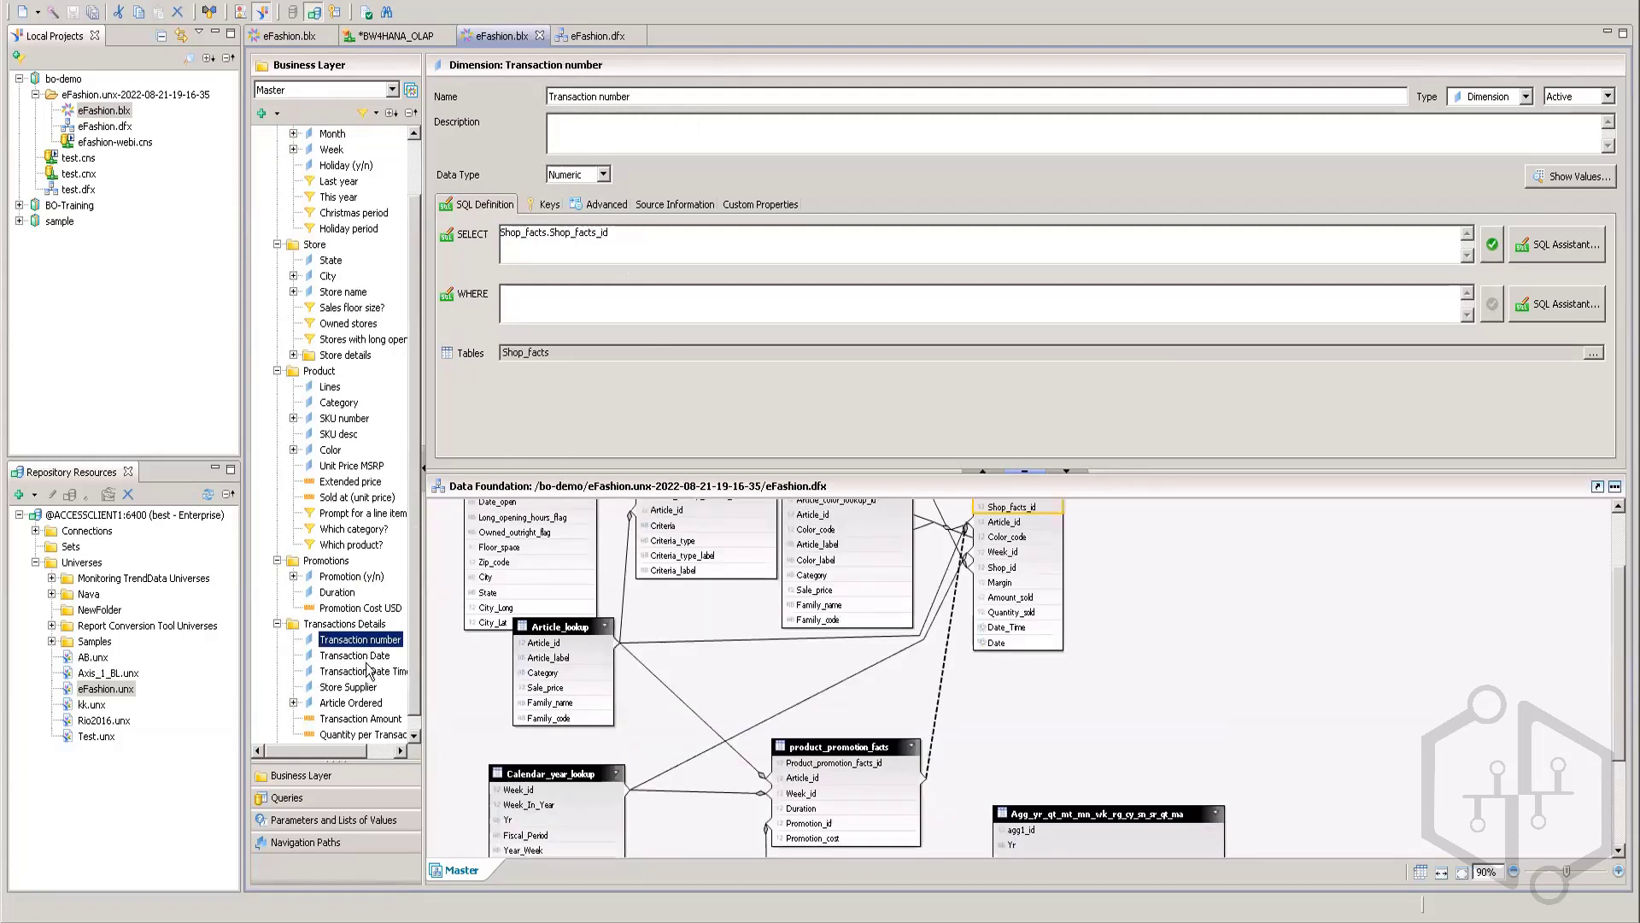
pyautogui.scroll(-3, 412, 672)
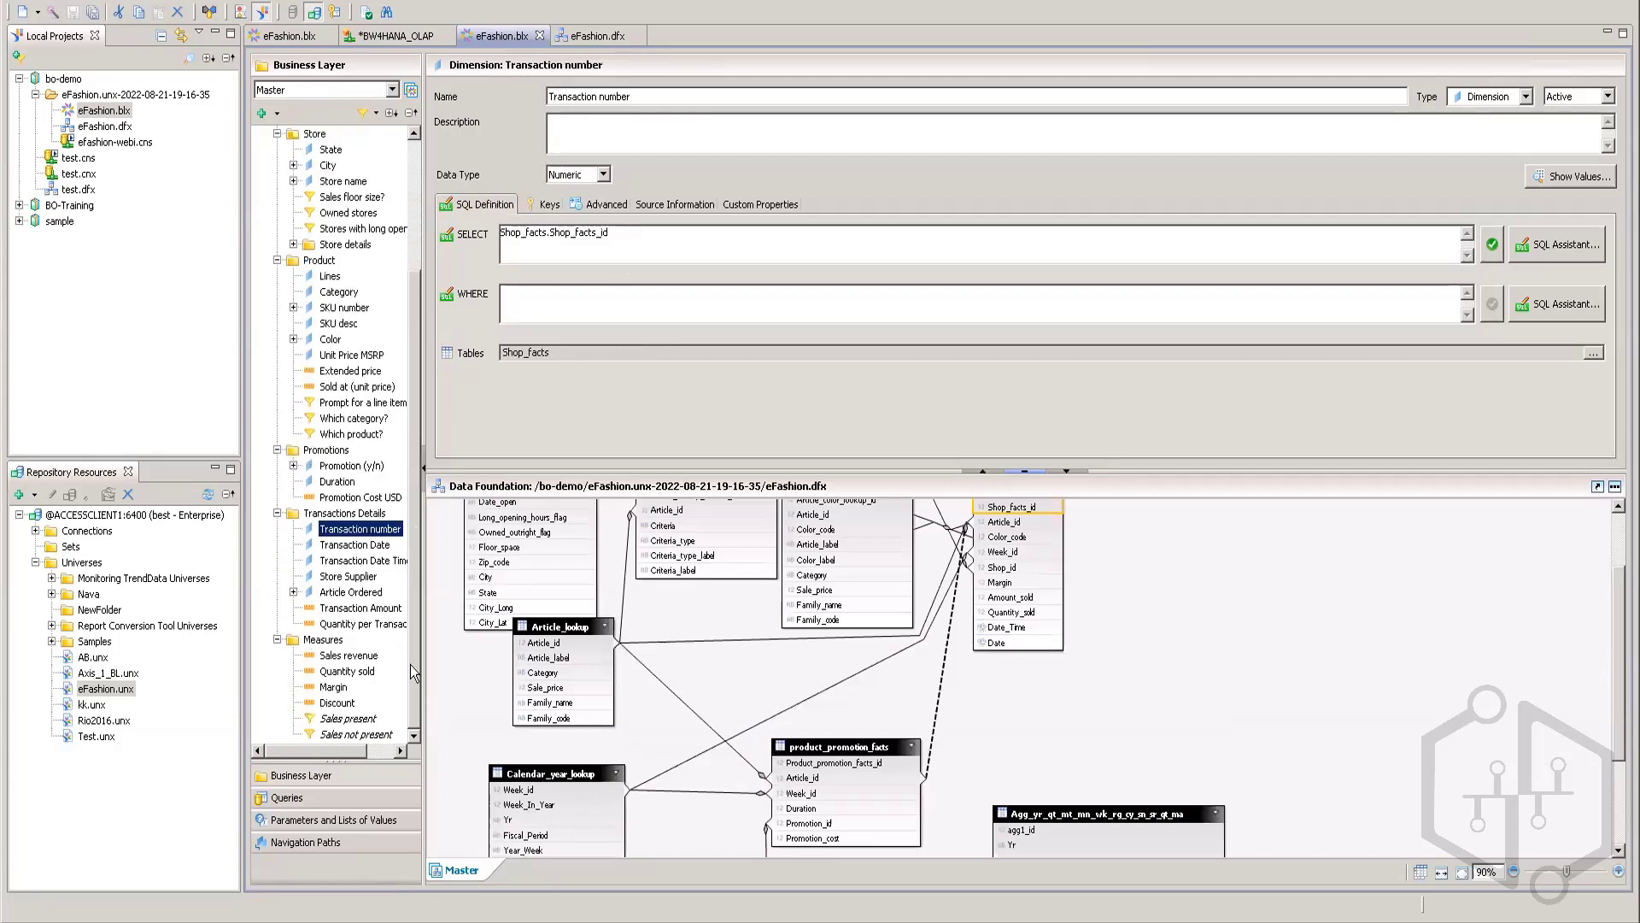
pyautogui.click(350, 655)
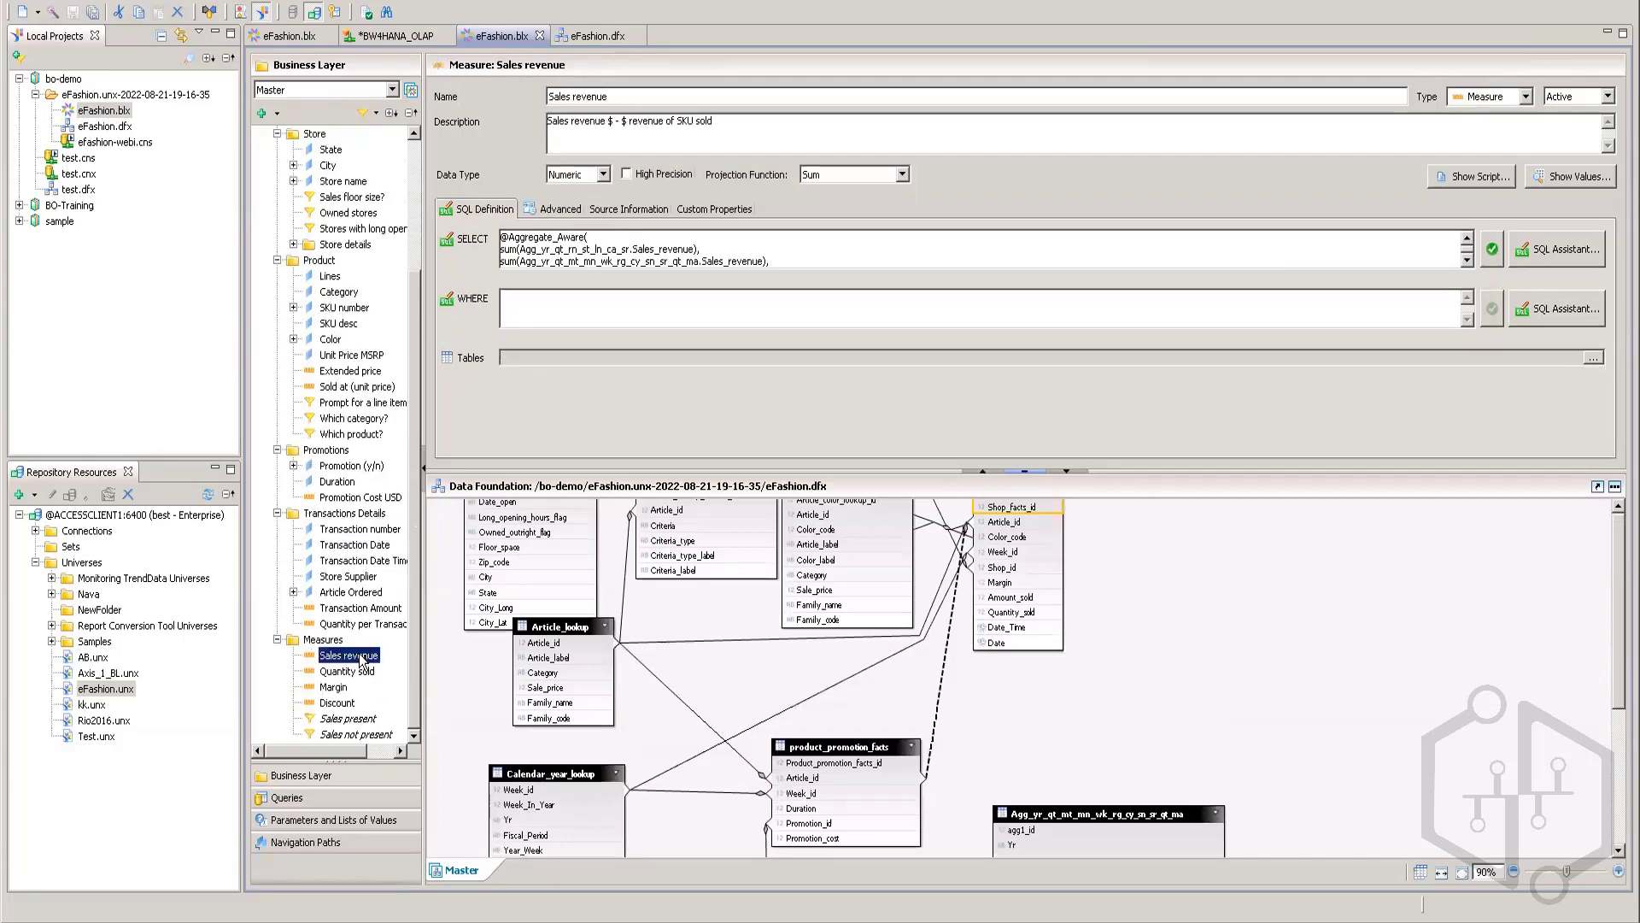
pyautogui.click(585, 238)
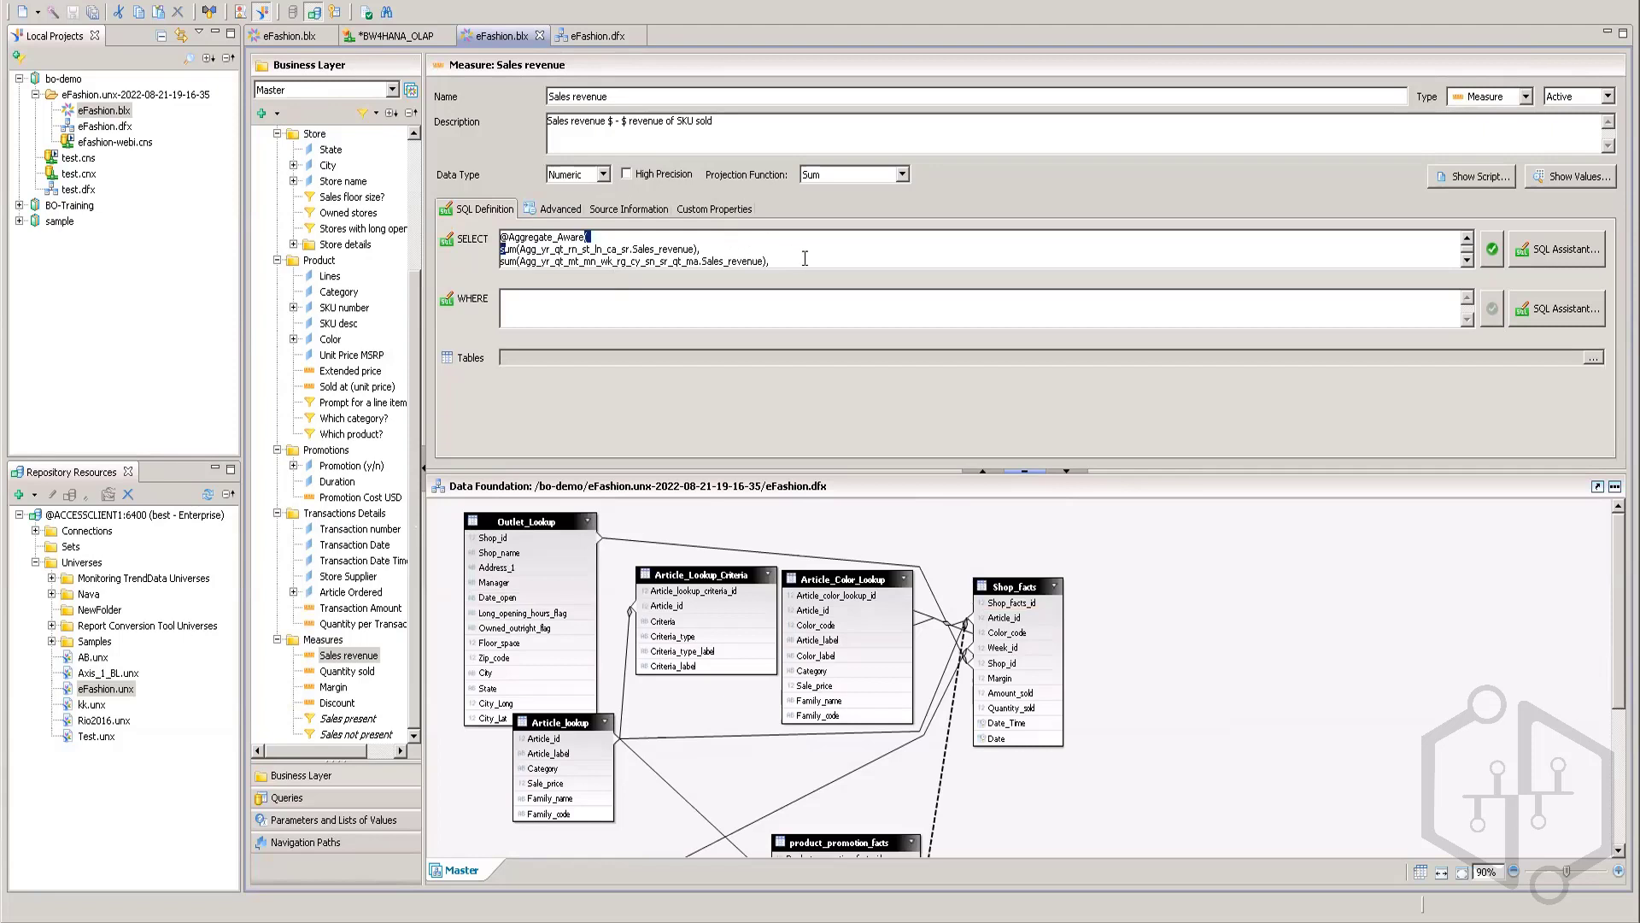
pyautogui.scroll(-1, 775, 260)
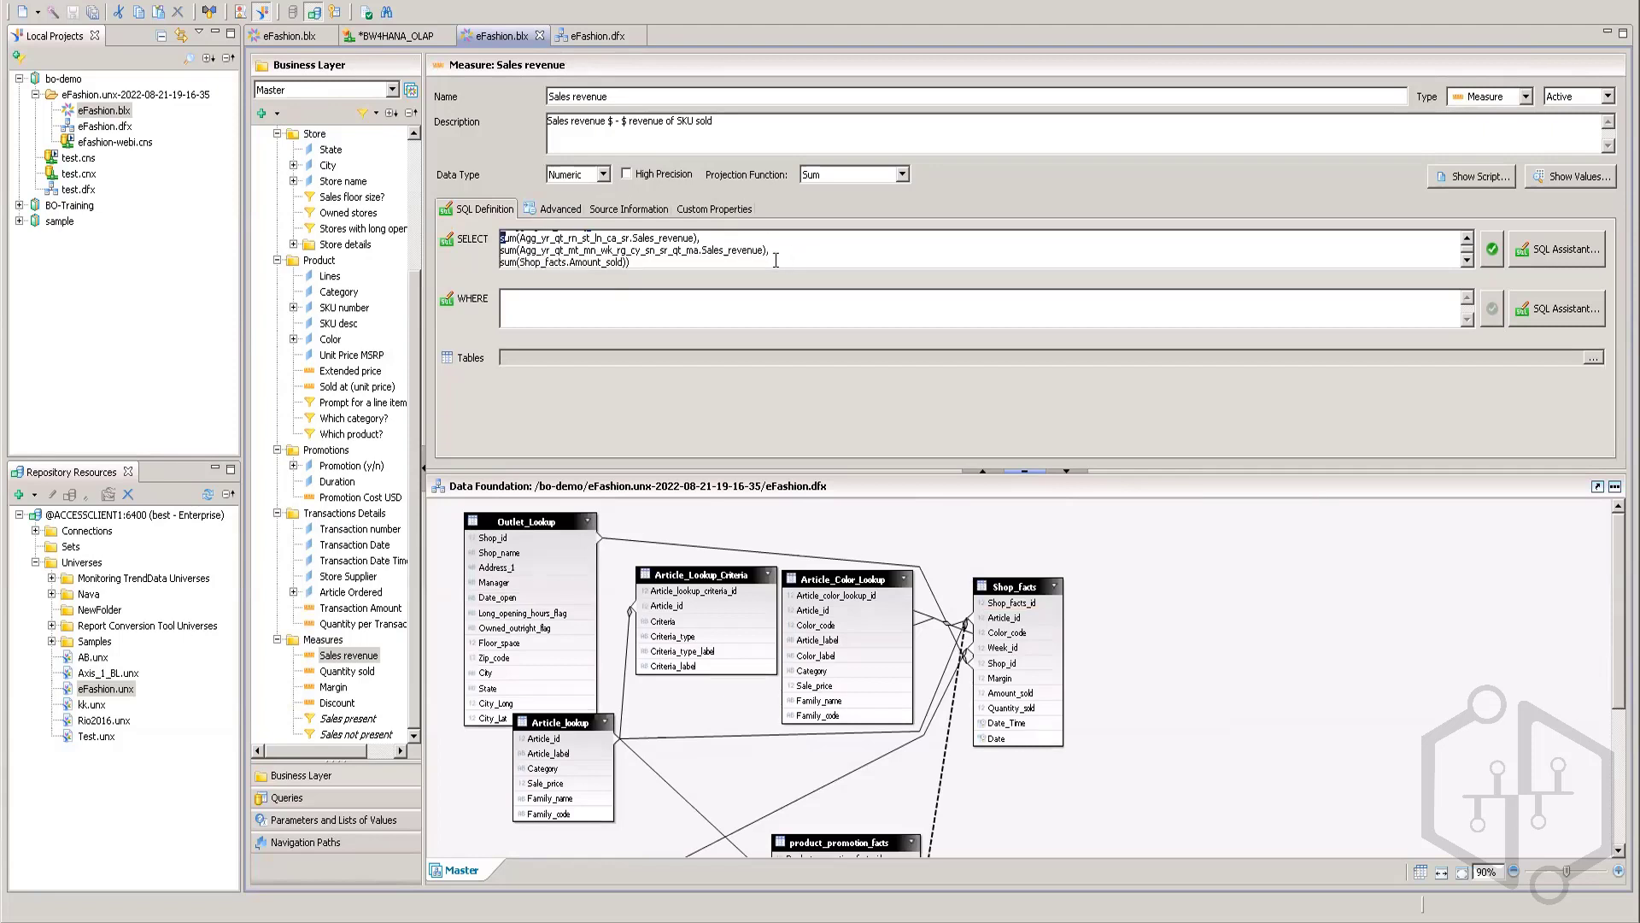
pyautogui.scroll(1, 659, 247)
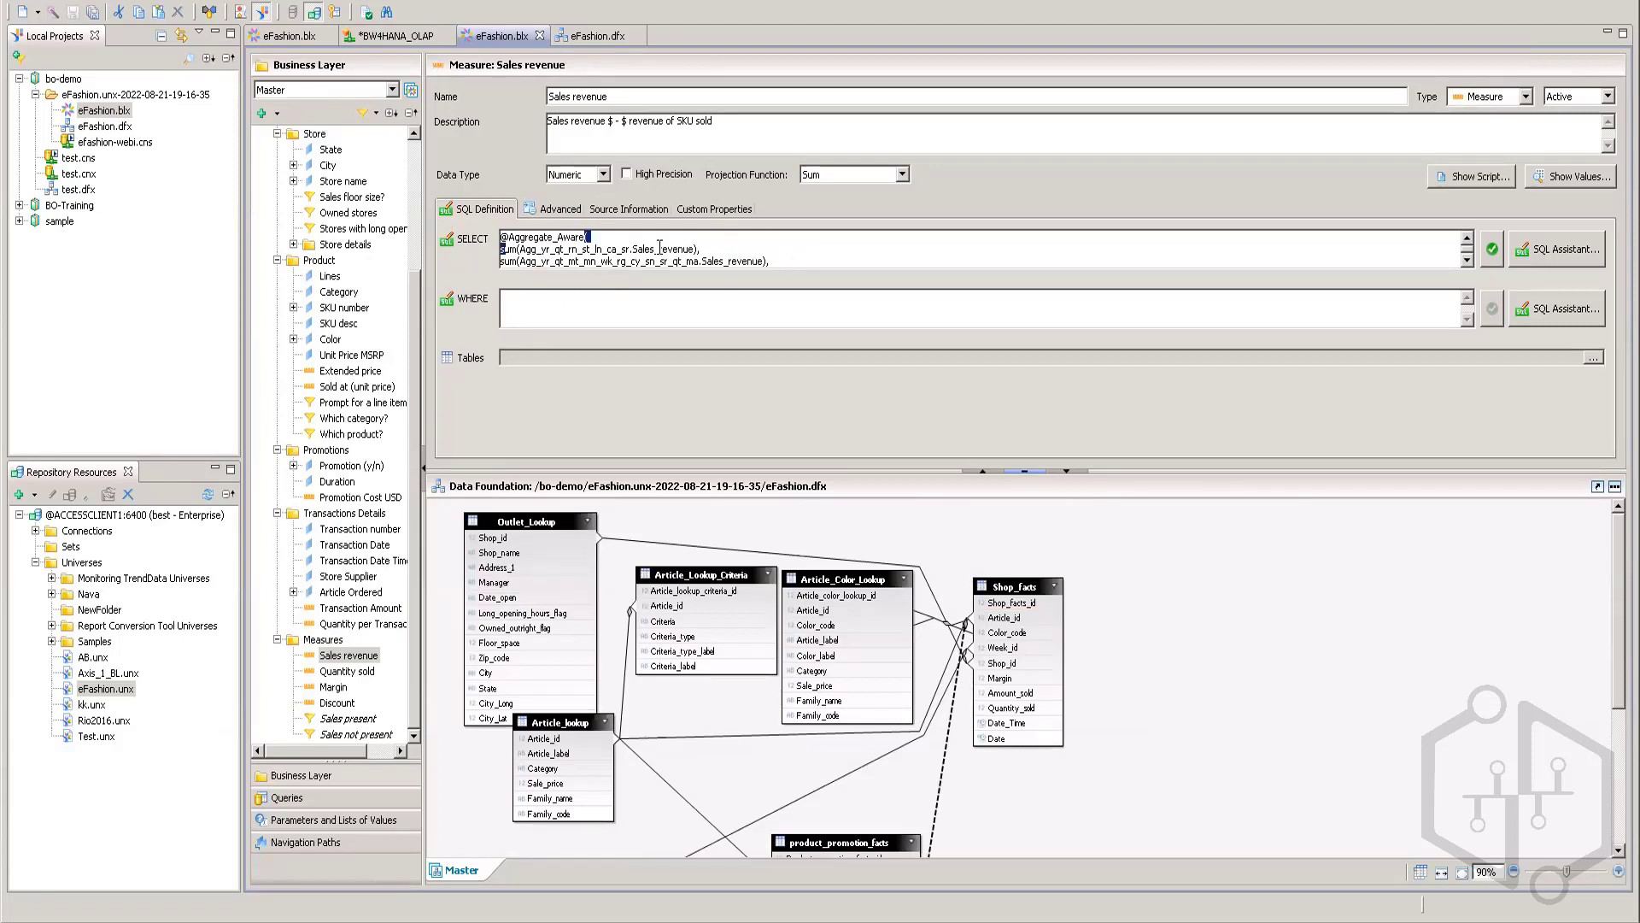
pyautogui.click(332, 151)
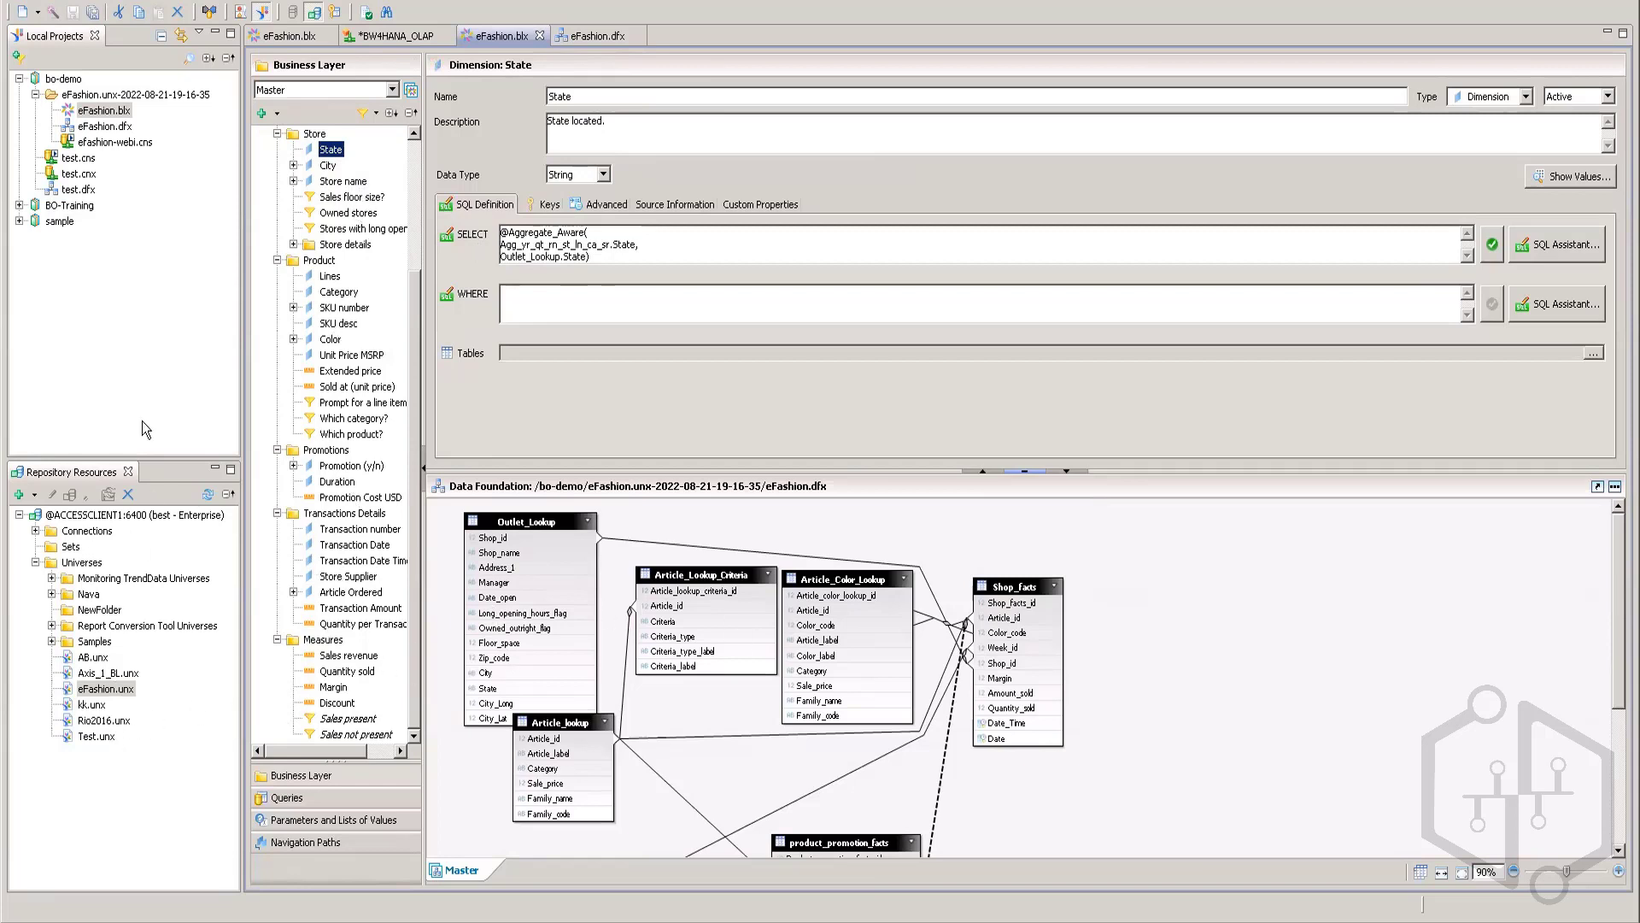
# - Review the eFashion.dfx data foundation and the efashion-webi.cns connection shortcut, ending on the eFashion.blx business layer
pyautogui.doubleClick(105, 128)
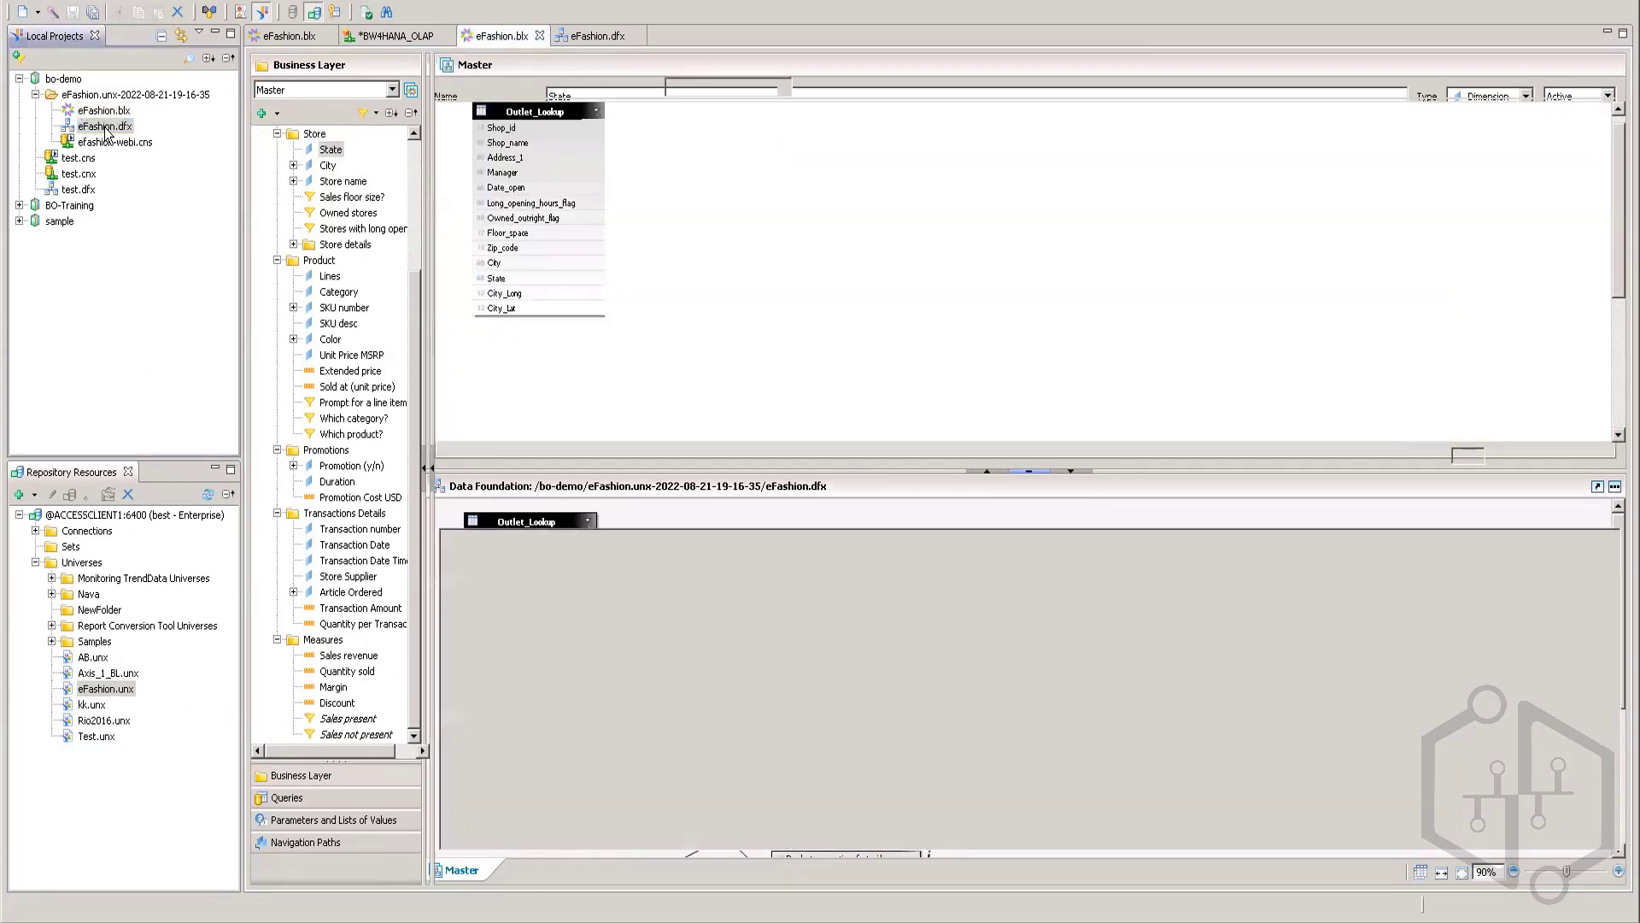
pyautogui.doubleClick(112, 142)
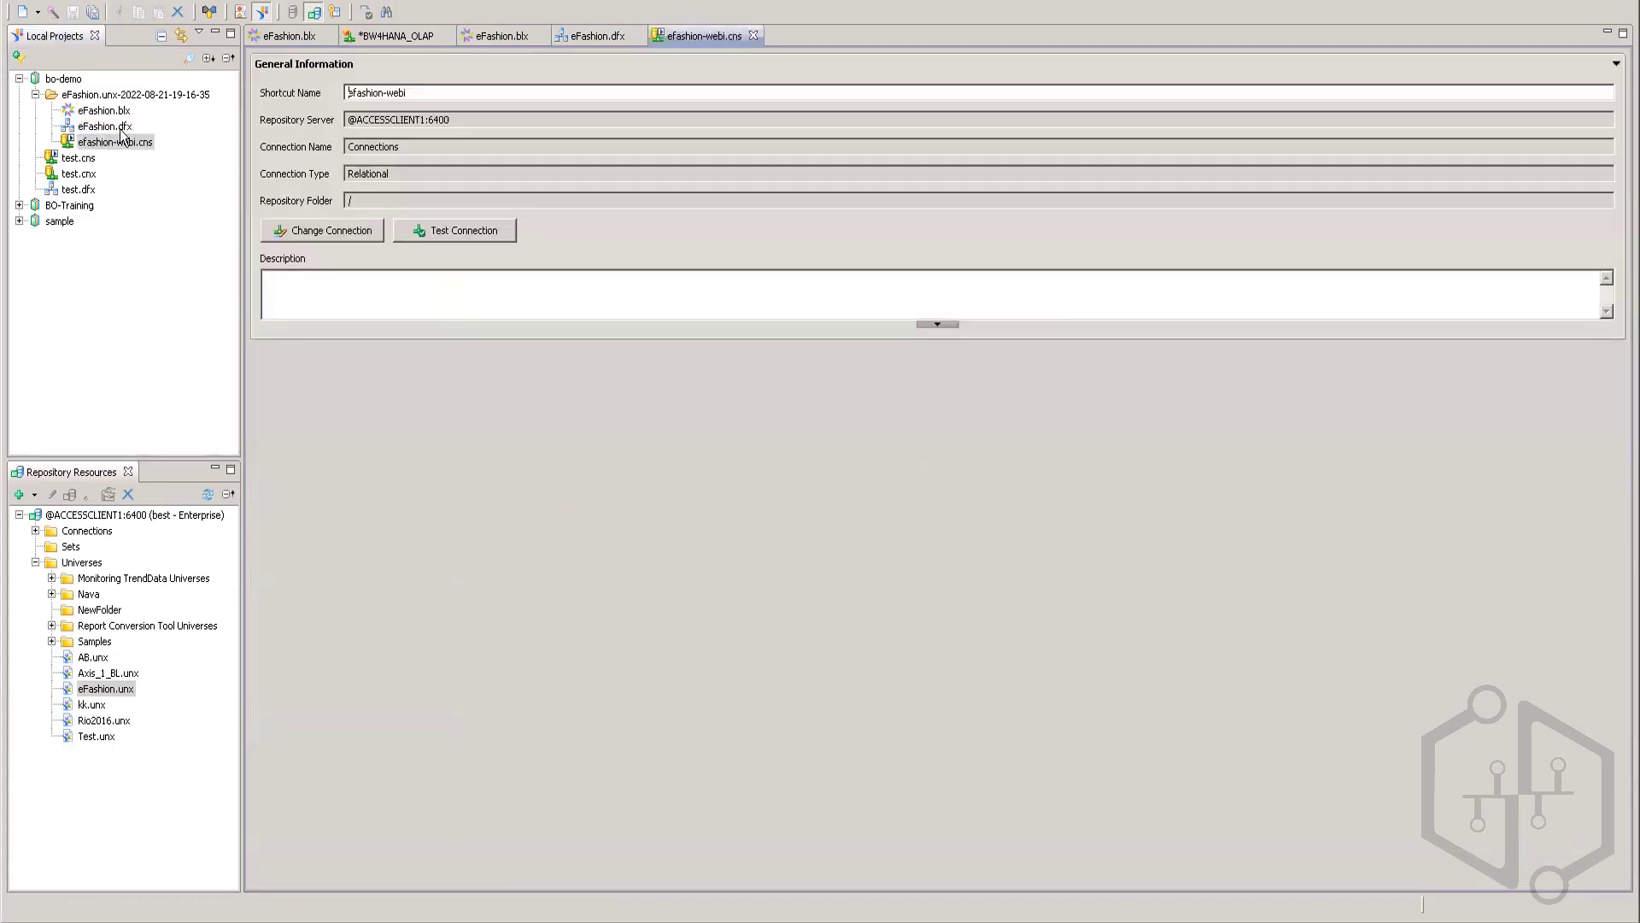
pyautogui.doubleClick(124, 112)
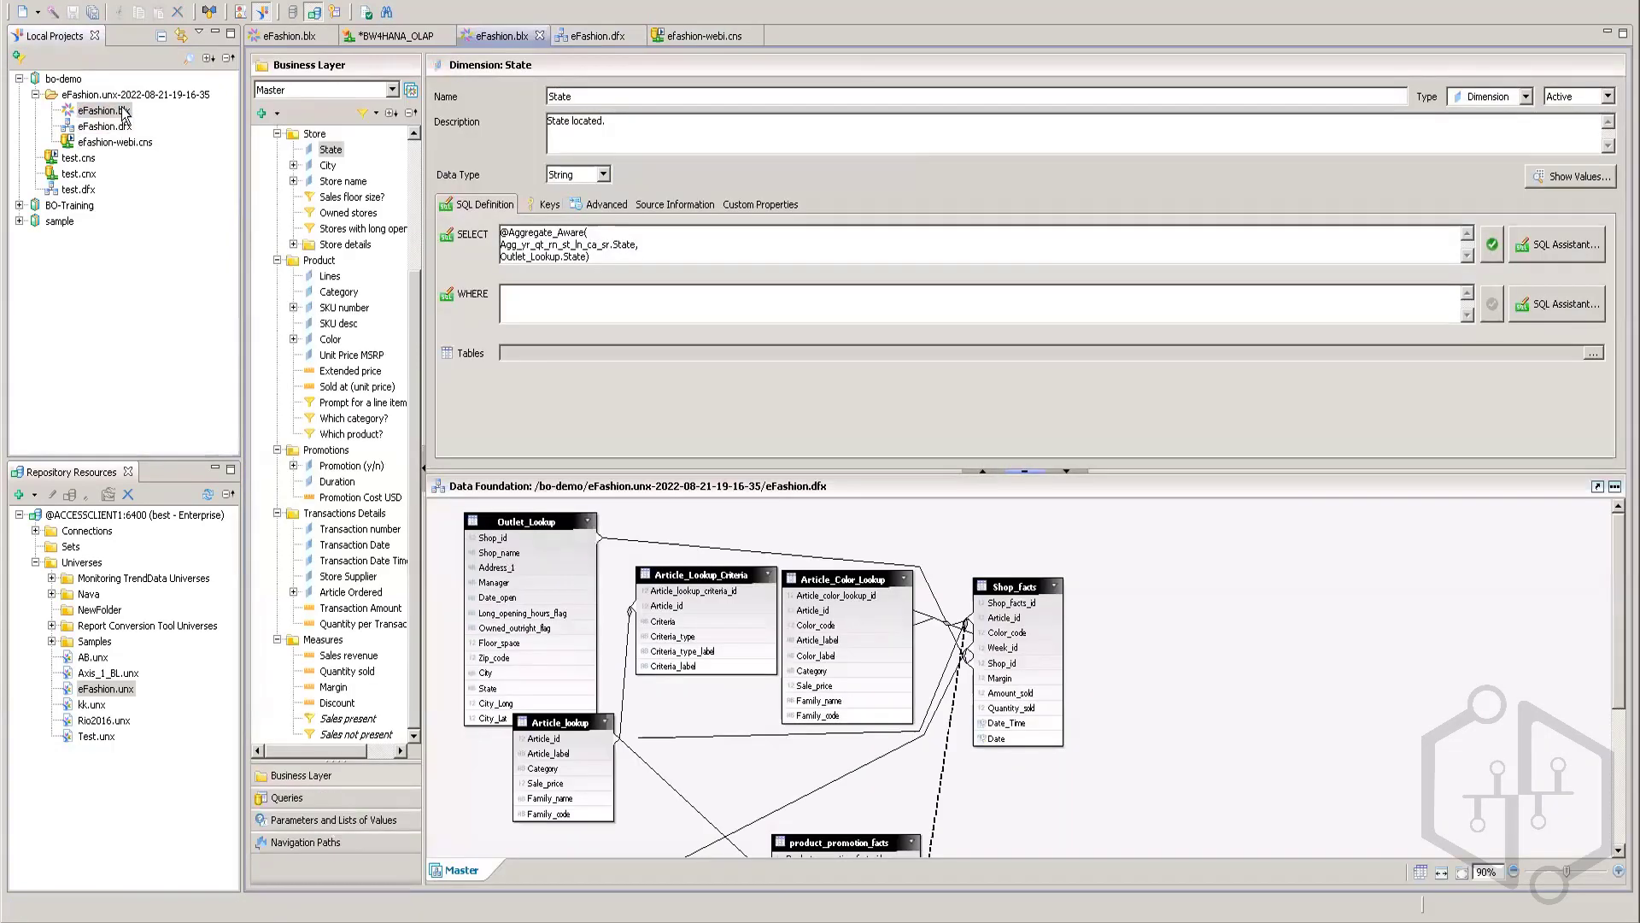
pyautogui.doubleClick(131, 144)
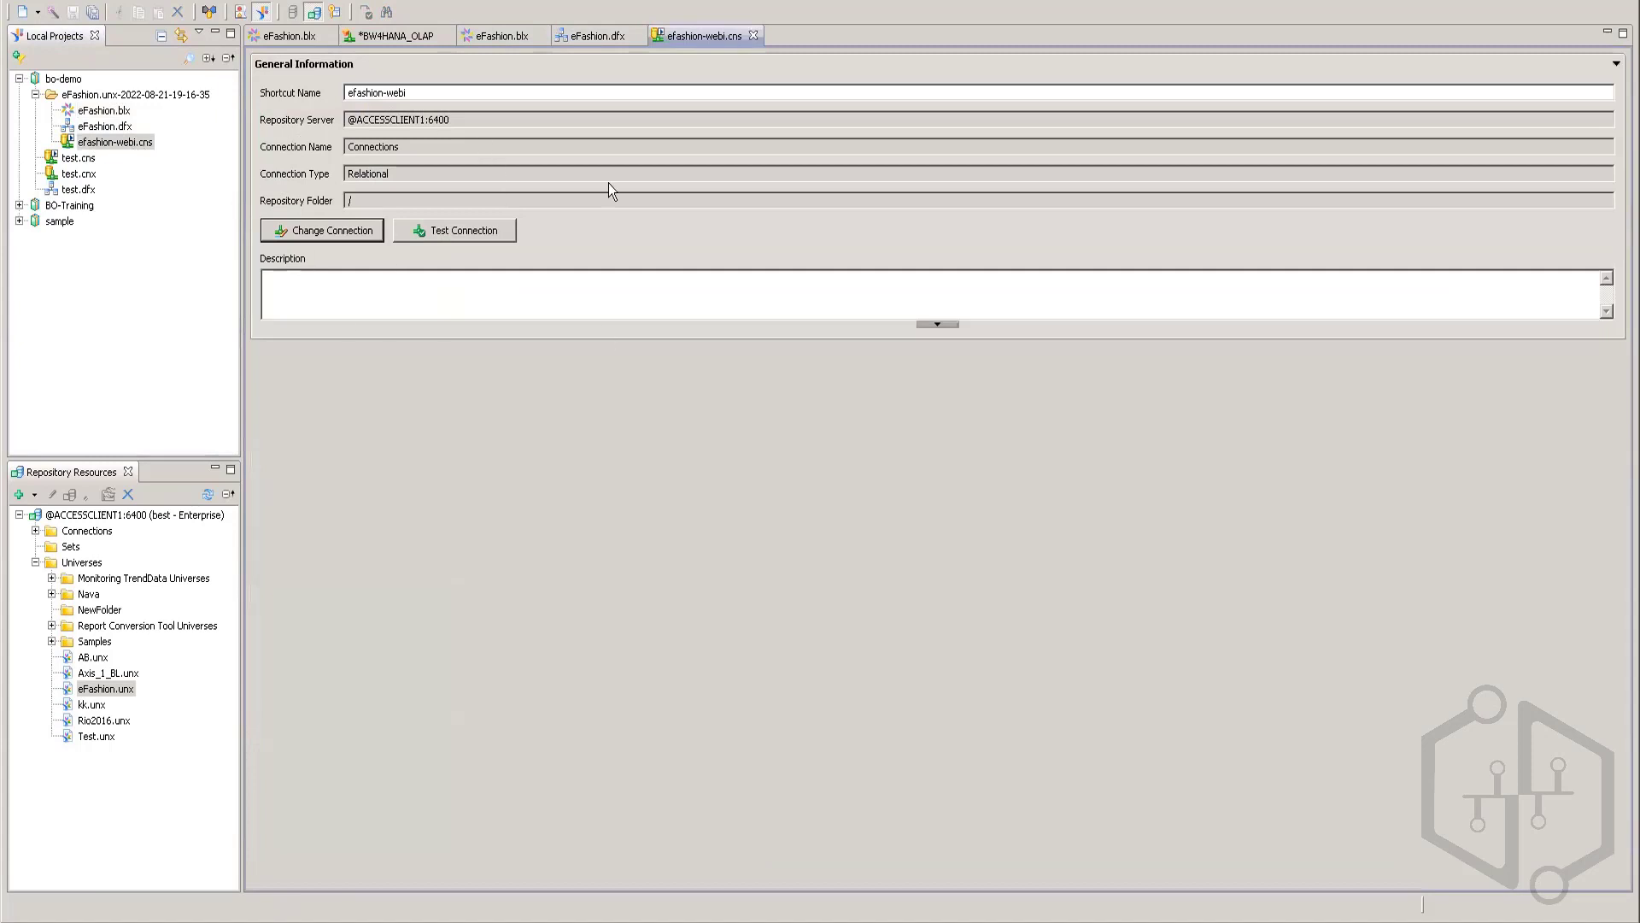
pyautogui.doubleClick(119, 127)
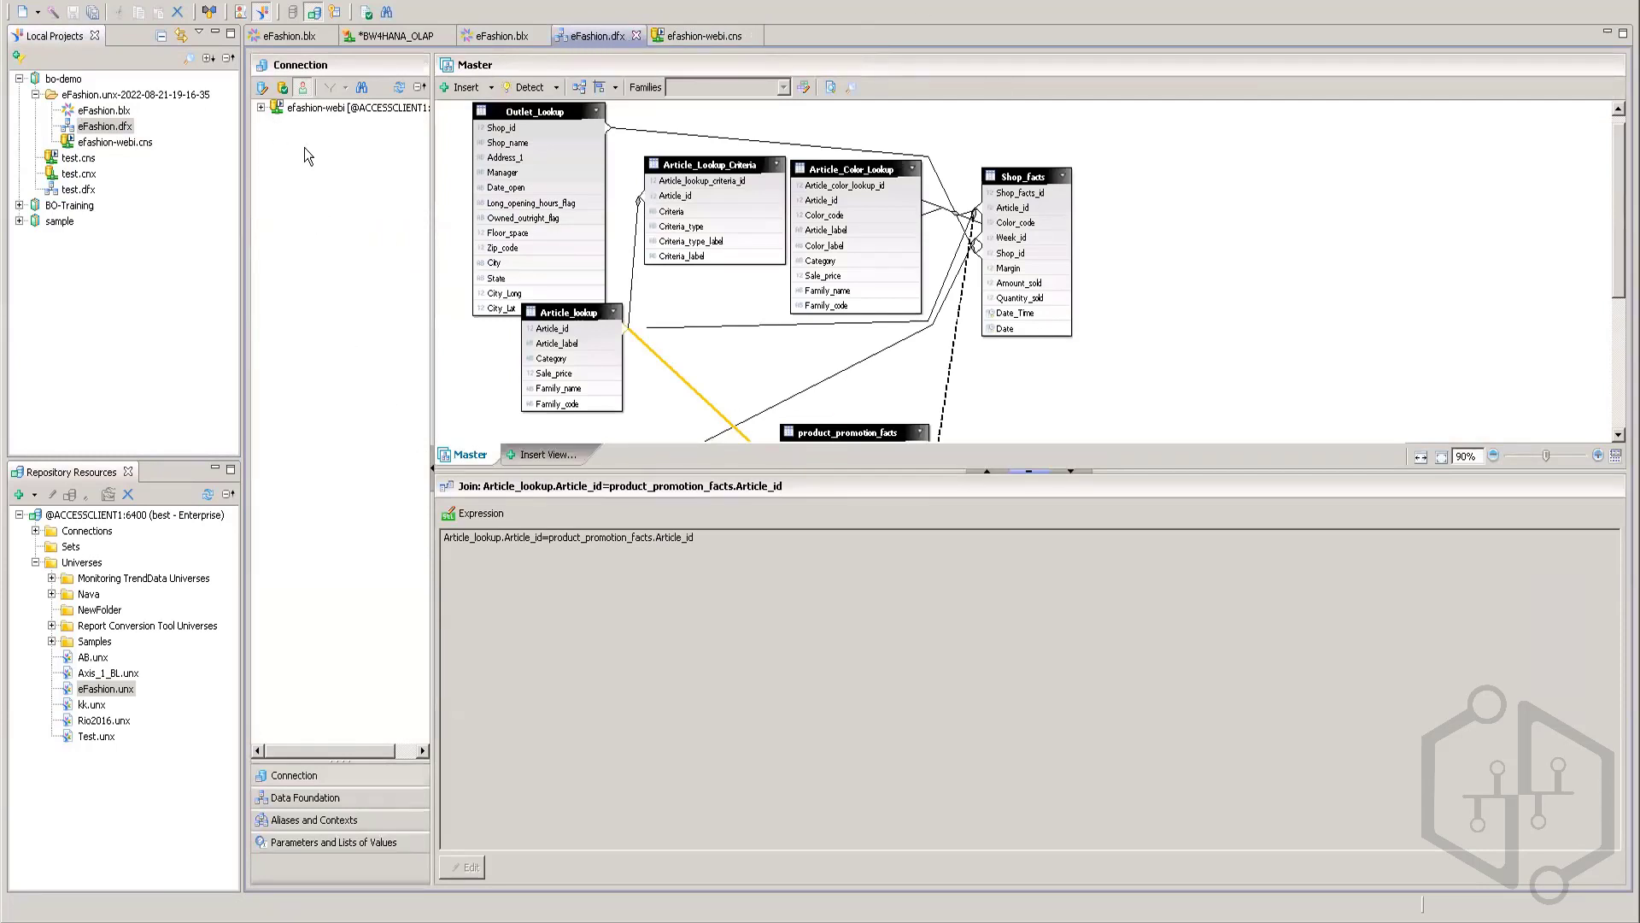
pyautogui.doubleClick(116, 112)
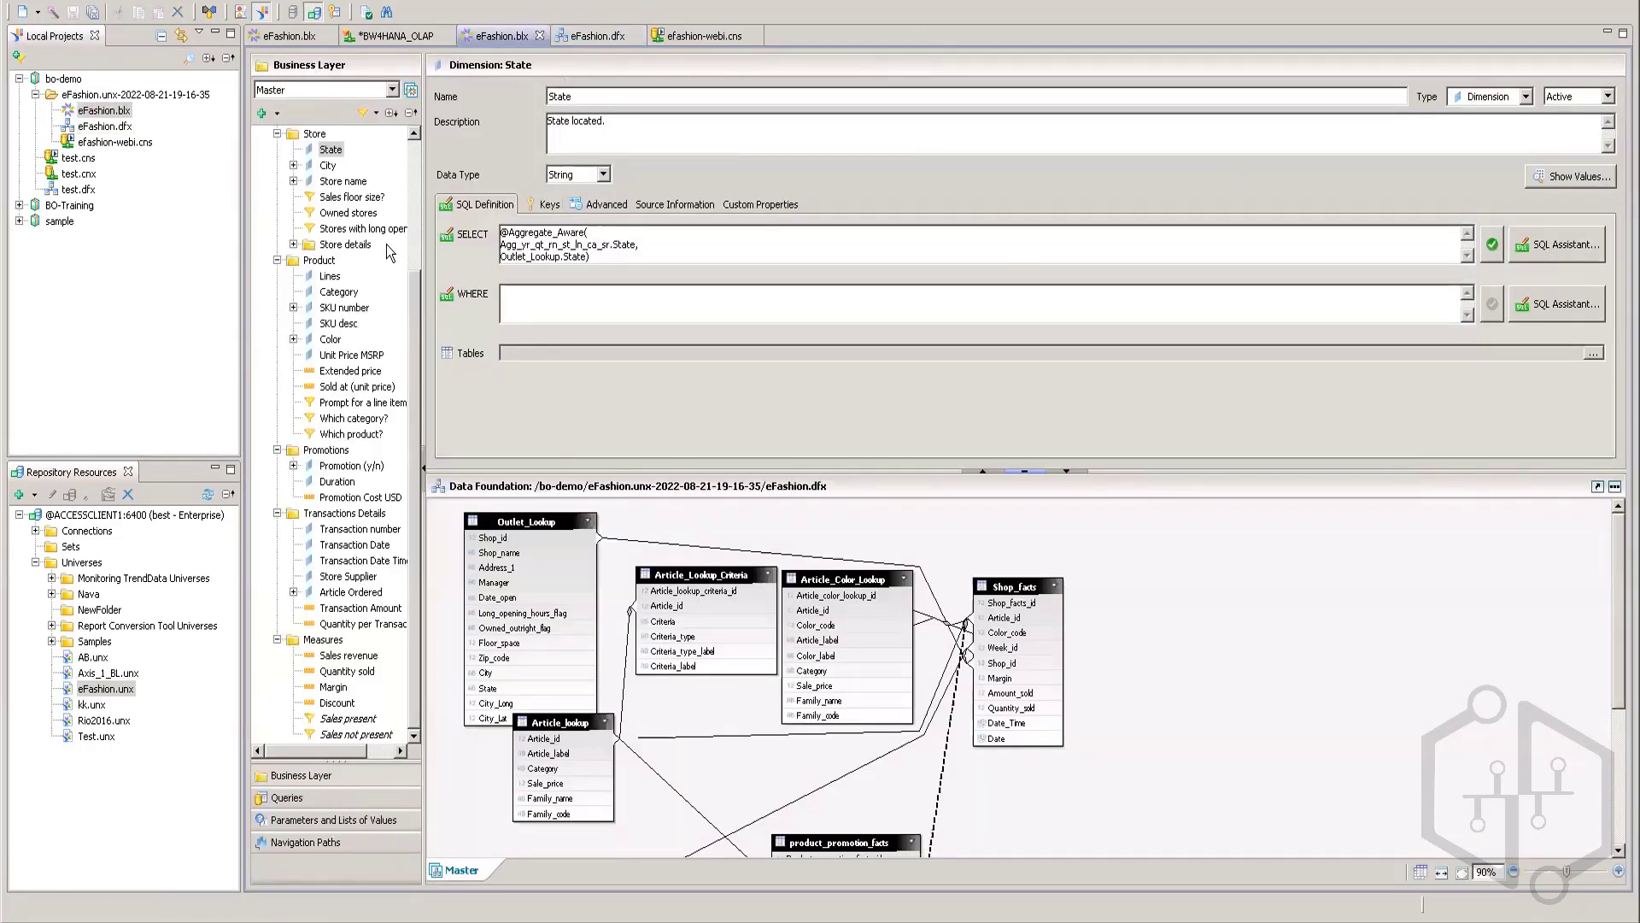
# - Collapse all the expanded eFashion business layer folders, from Time period and Store through Measures
pyautogui.click(277, 133)
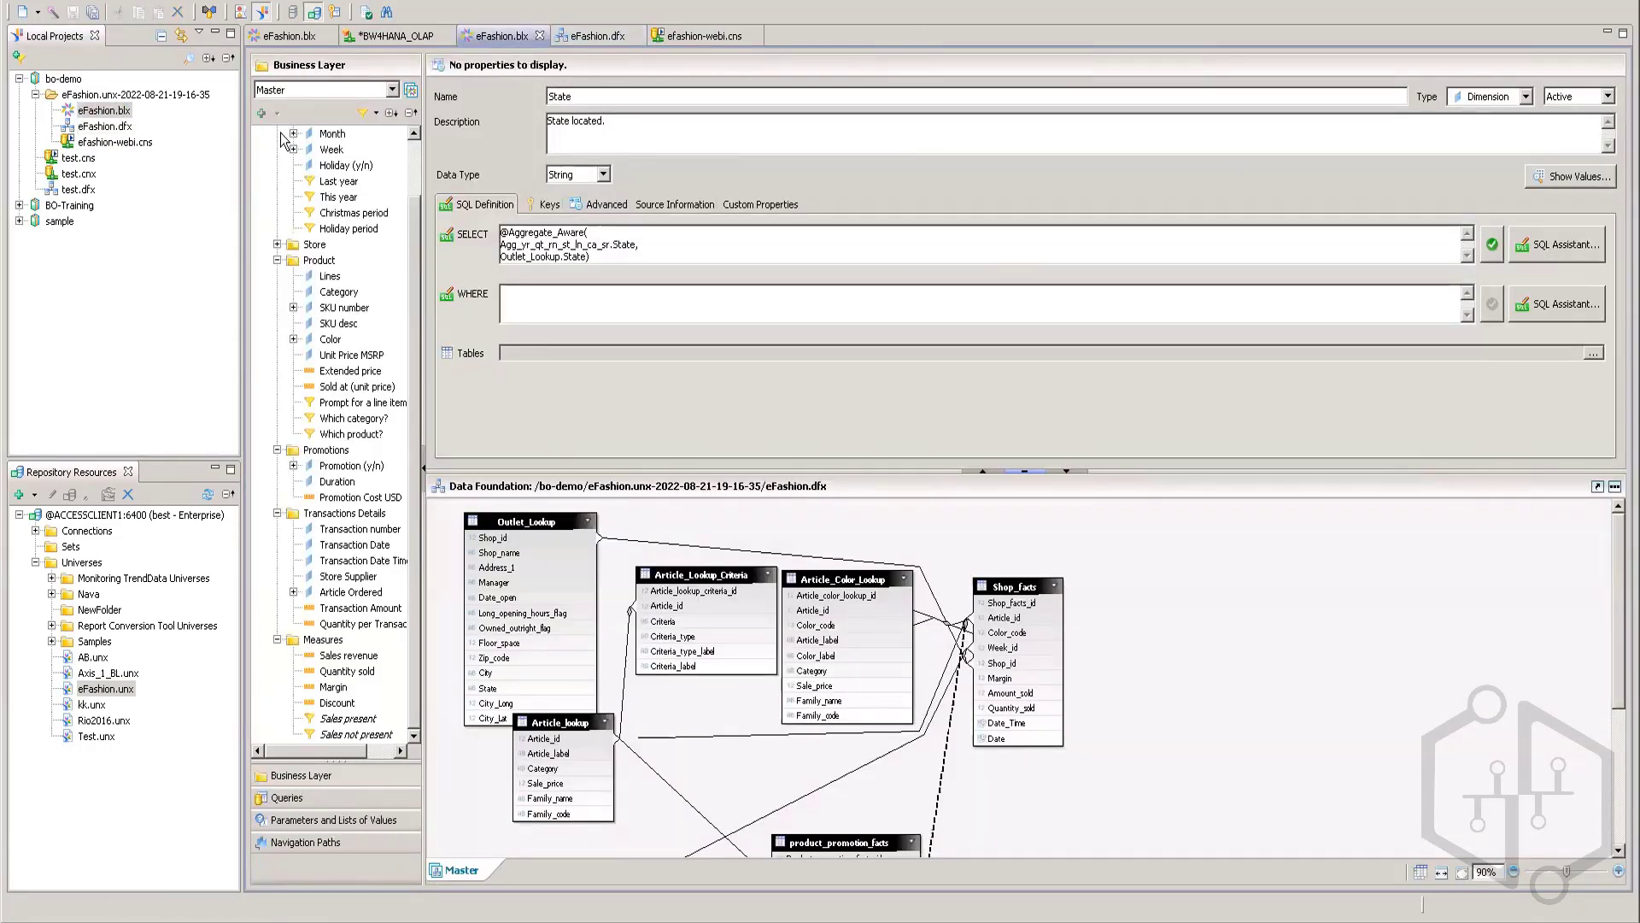
pyautogui.scroll(2, 334, 235)
pyautogui.scroll(2, 334, 232)
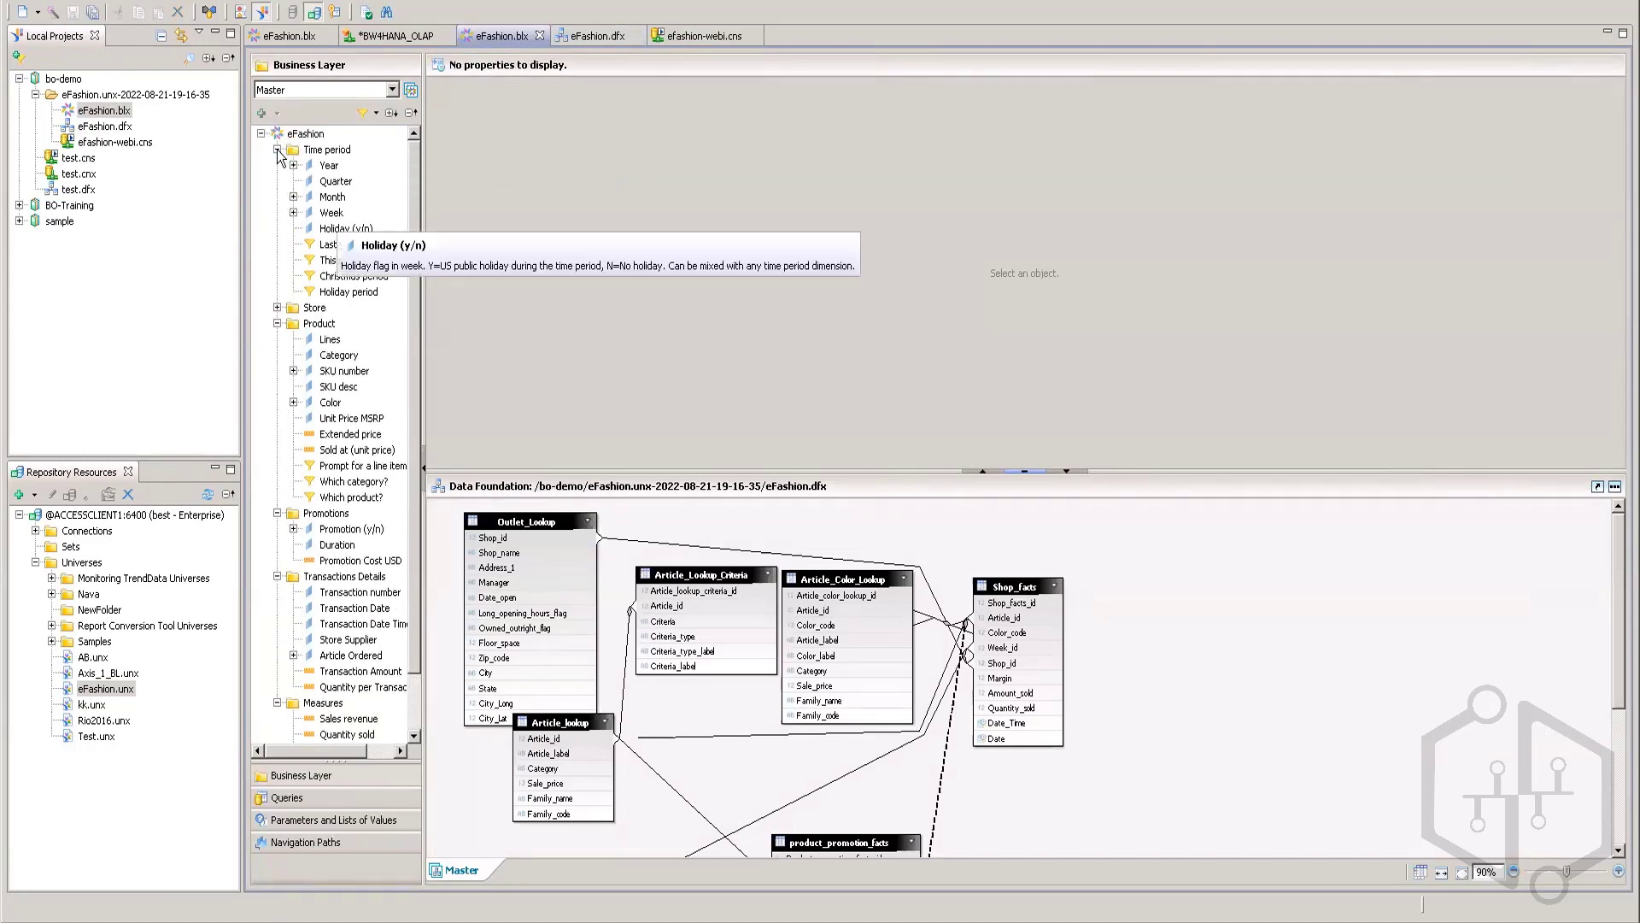
pyautogui.click(277, 149)
pyautogui.click(276, 180)
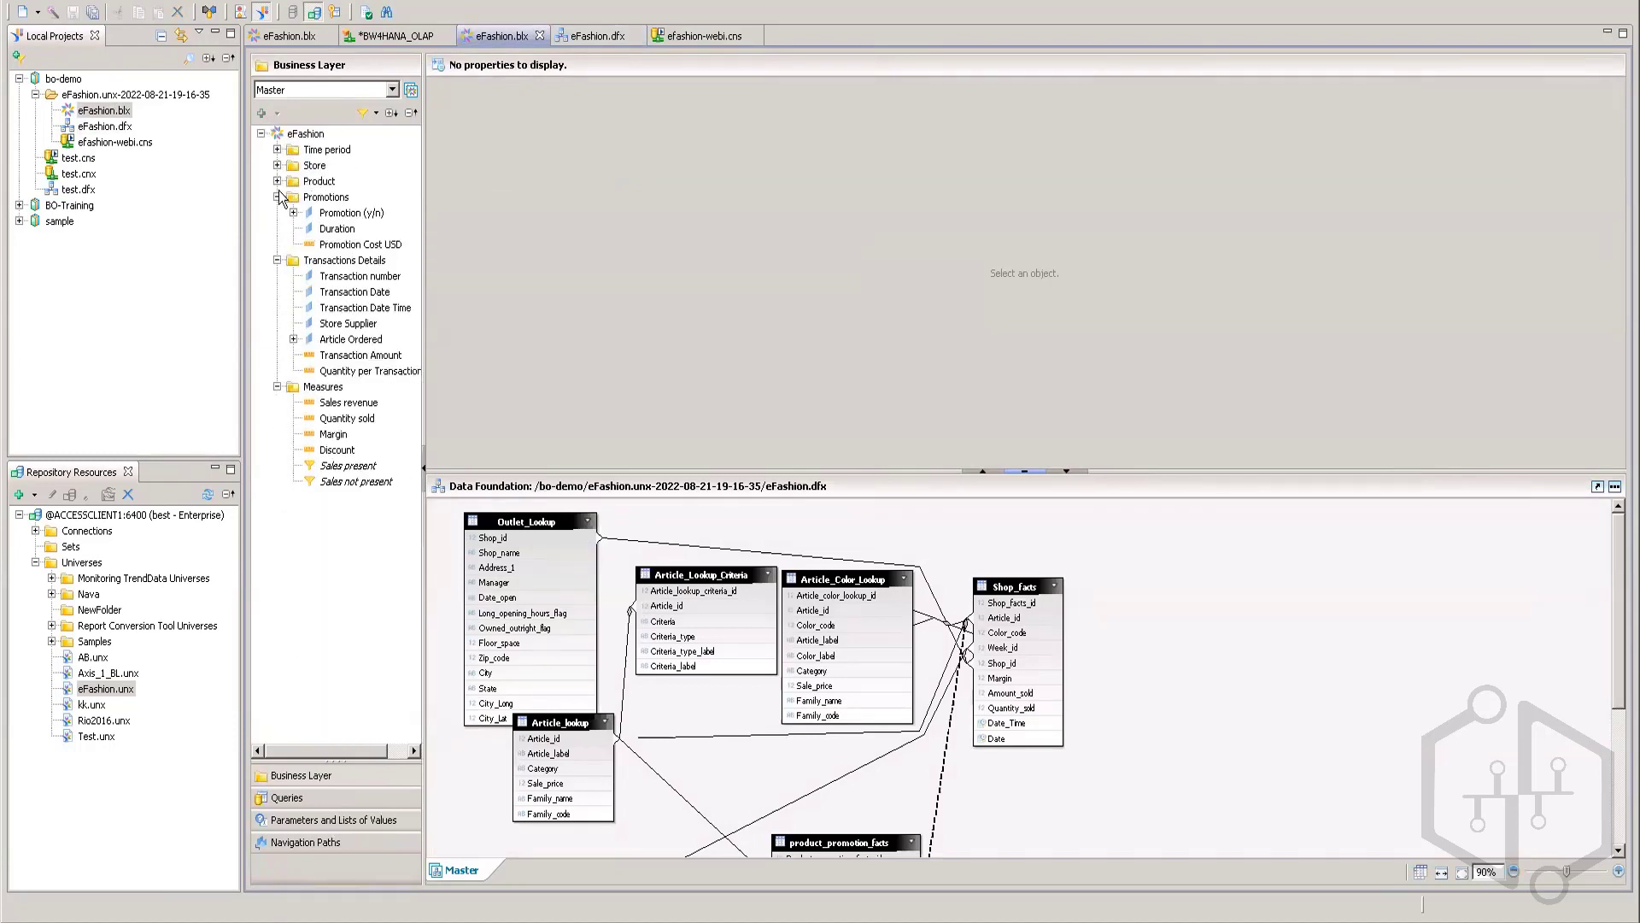
pyautogui.click(277, 196)
pyautogui.click(277, 213)
pyautogui.click(276, 228)
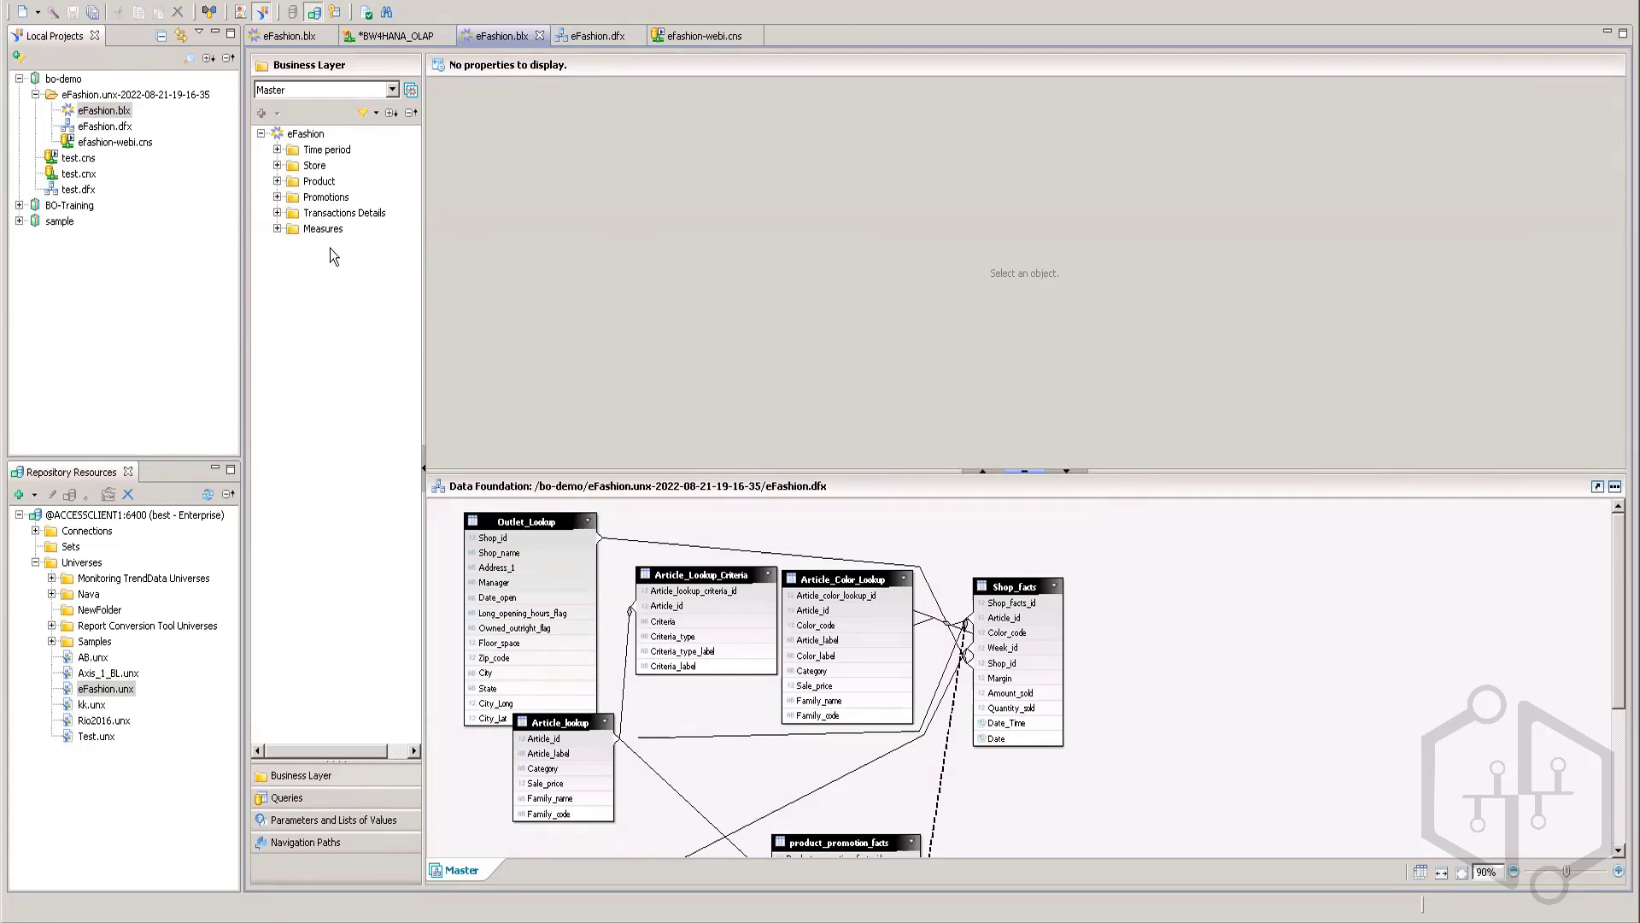
# - Expand the Time period and Store folders to view their objects, and collapse both again
pyautogui.click(276, 150)
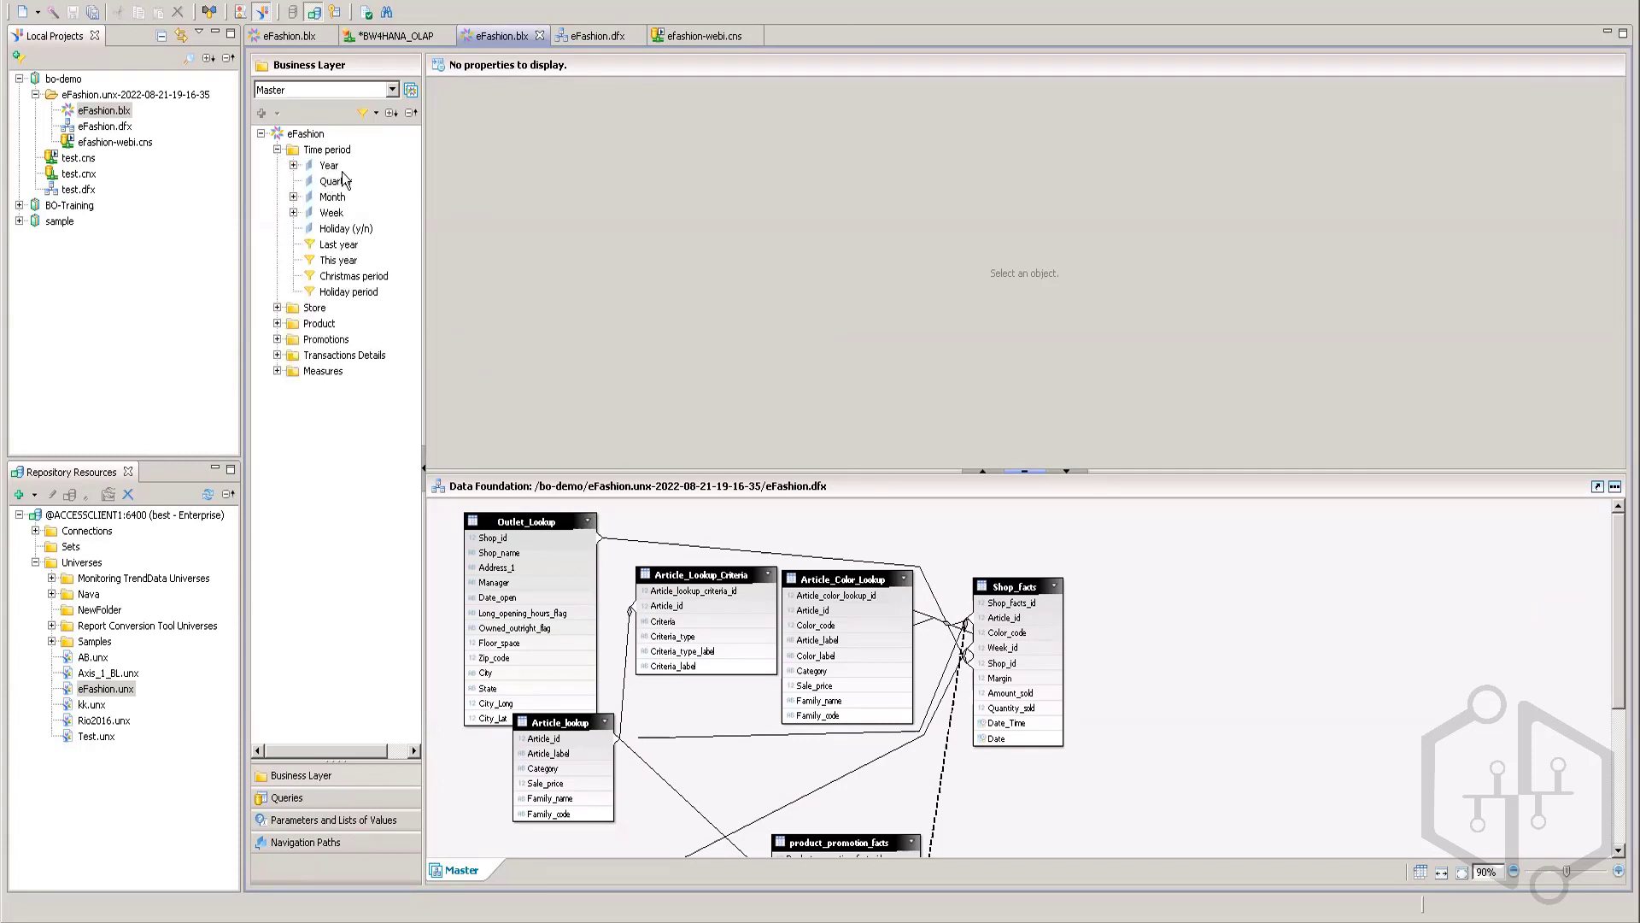
pyautogui.click(277, 308)
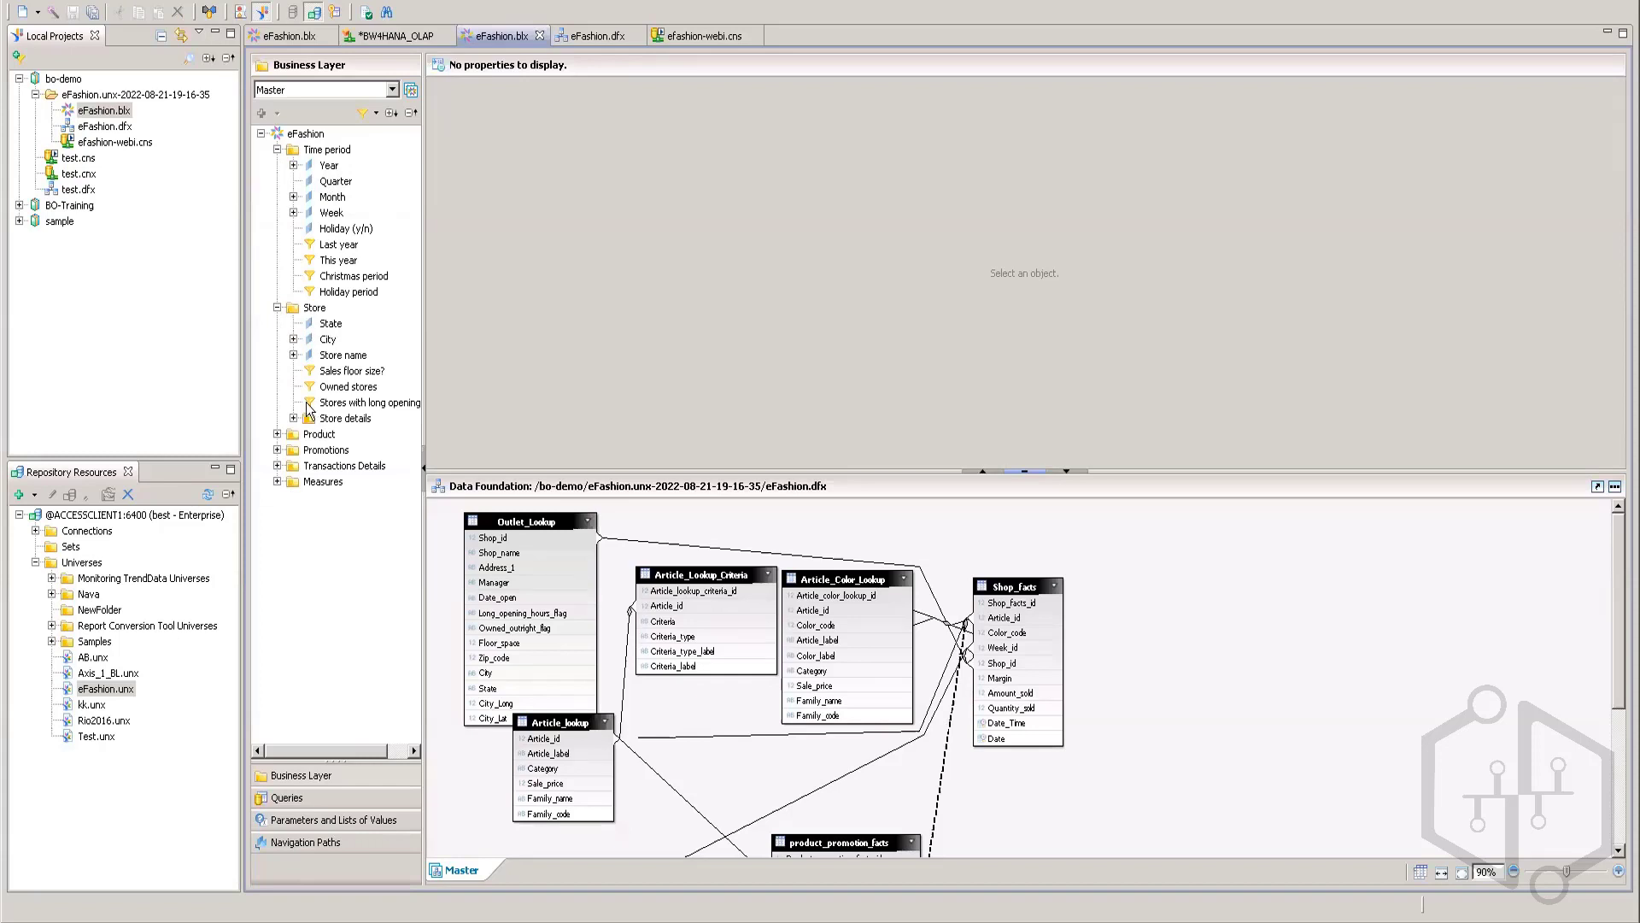
pyautogui.click(277, 307)
pyautogui.click(277, 150)
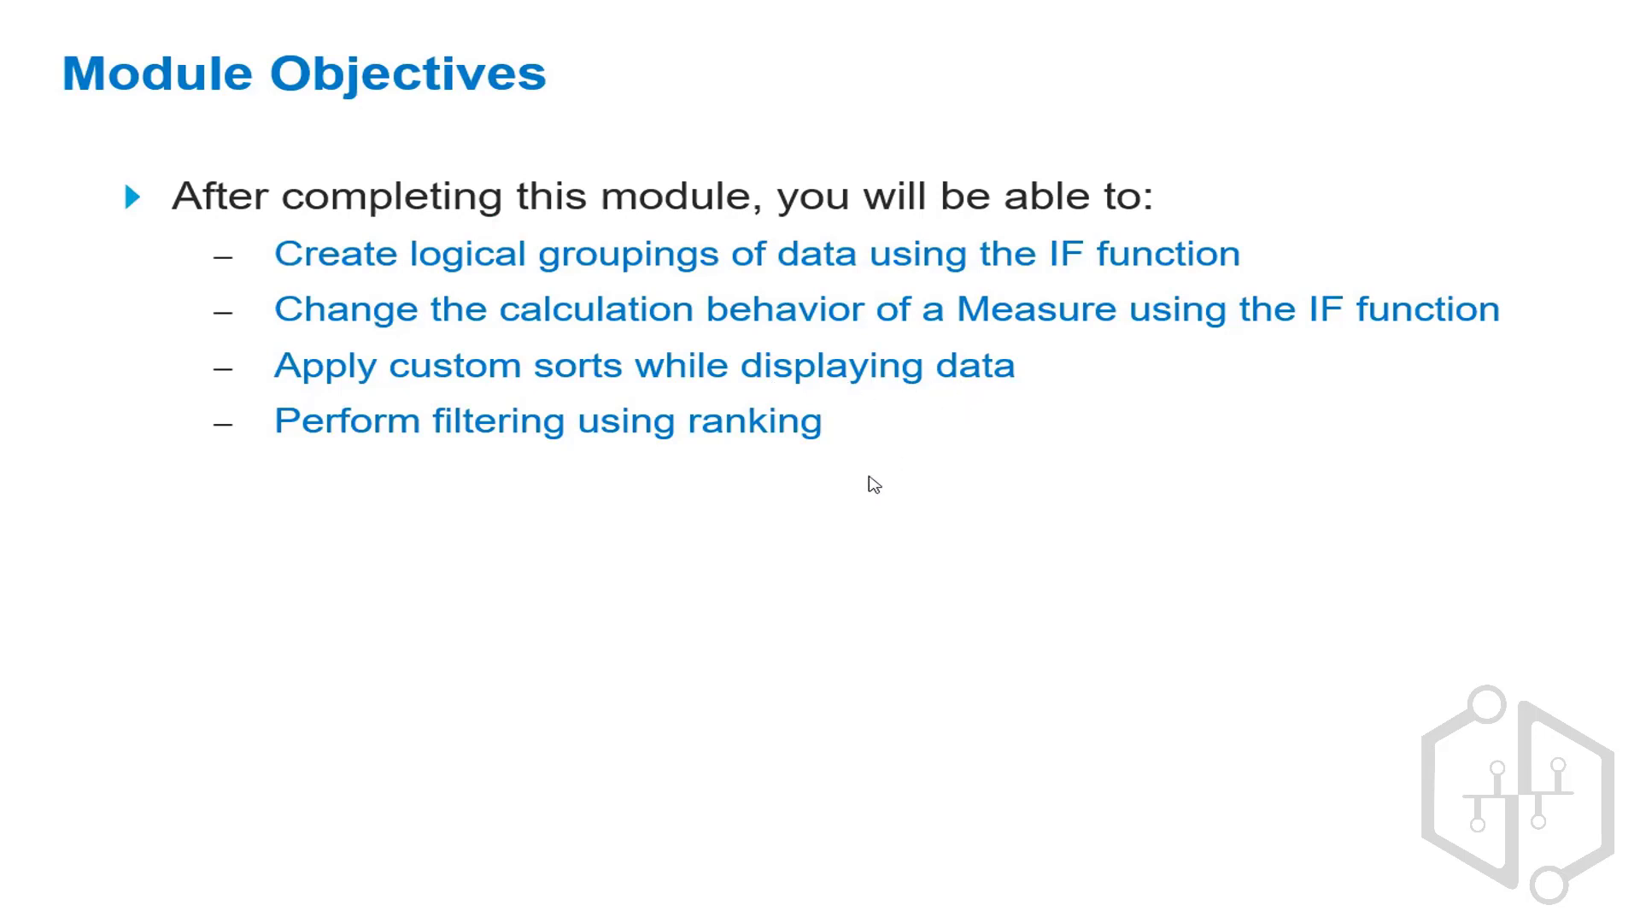
pyautogui.click(744, 529)
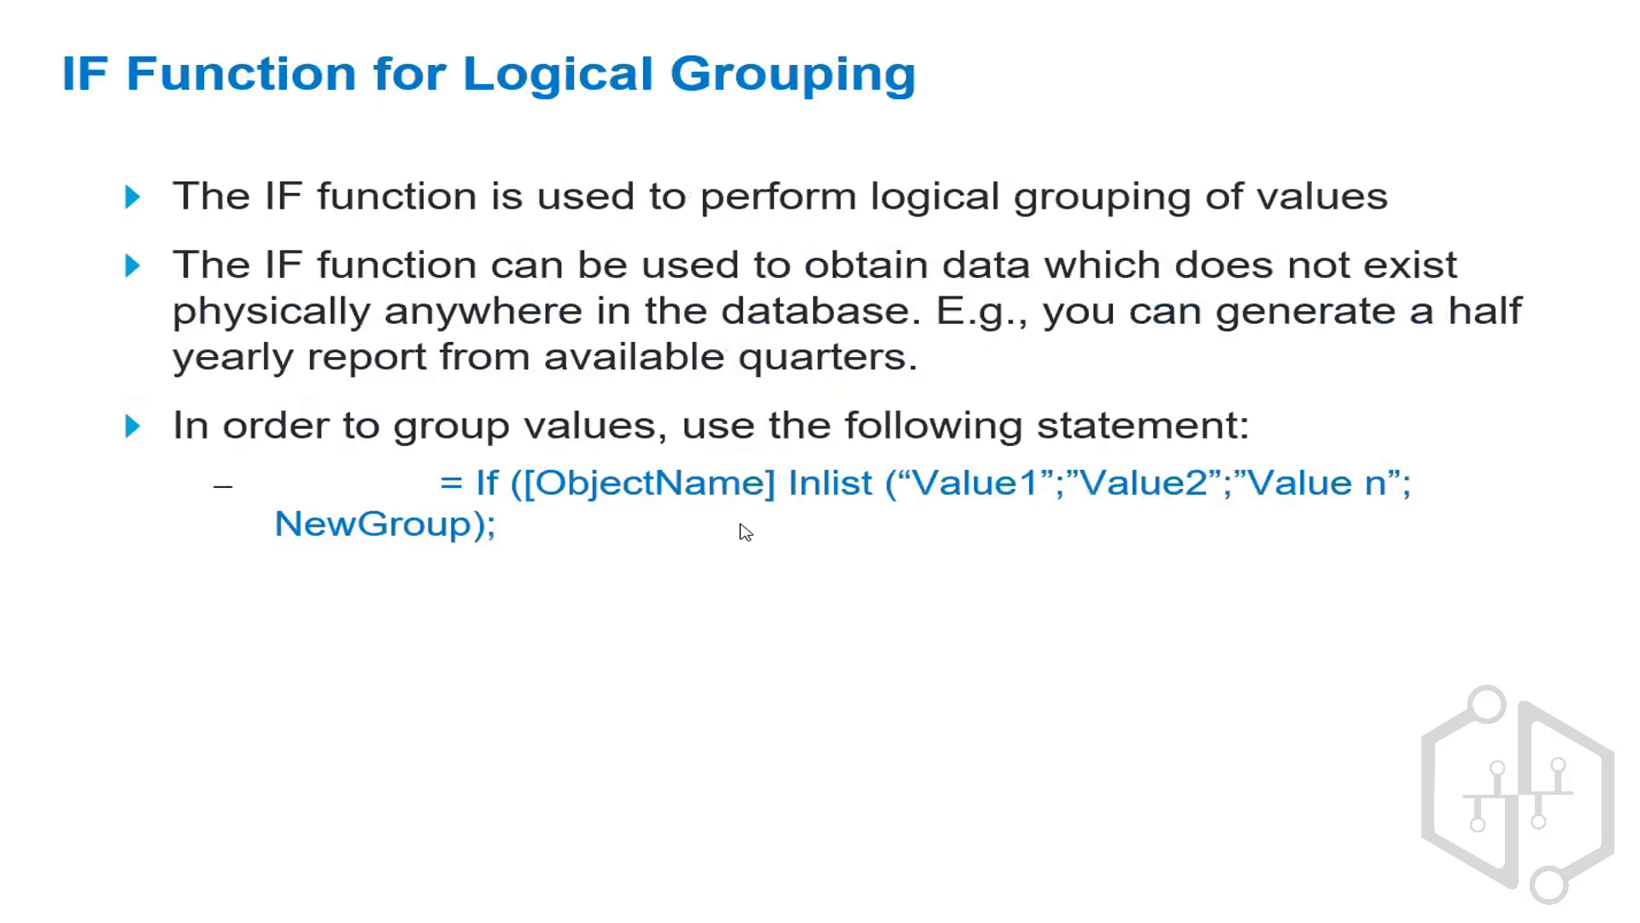